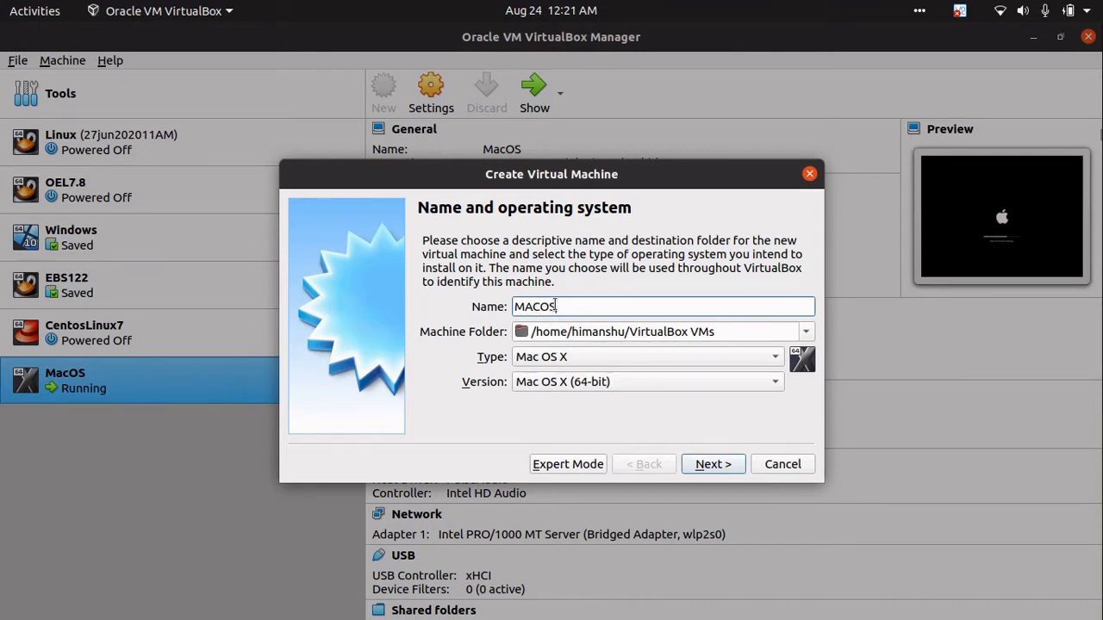
Choose Mac OS X (64-bit) as the version for the new MACOS virtual machine and accept the name and operating system settings
{"action": "left_click", "coordinate": [539, 388]}
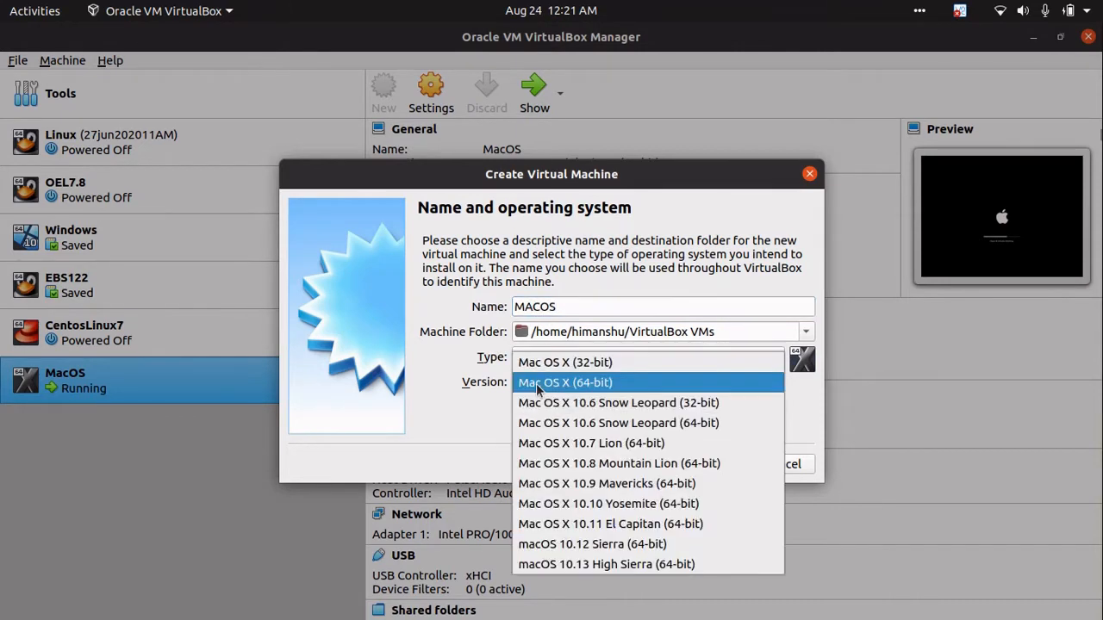
{"action": "left_click", "coordinate": [538, 383]}
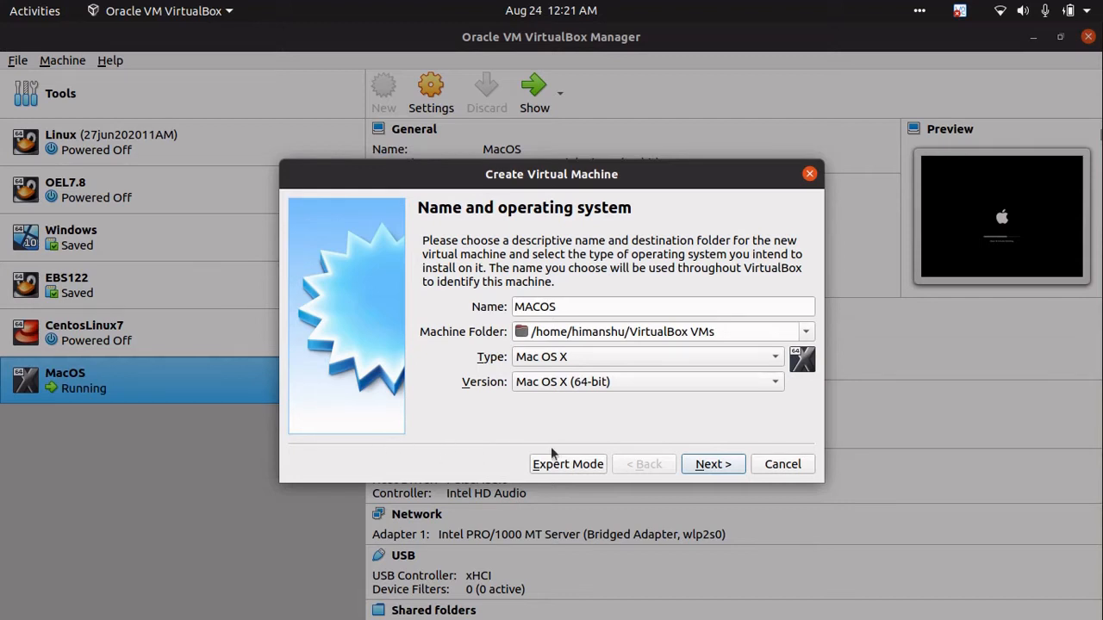
{"action": "left_click", "coordinate": [714, 468]}
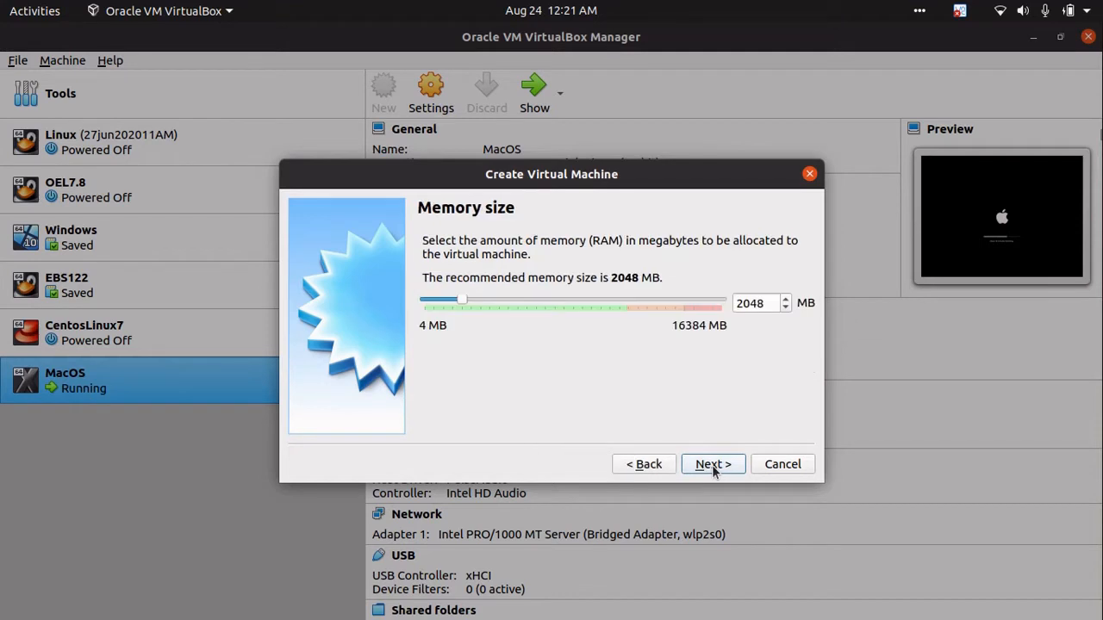
Set the new virtual machine's memory size to 4500 MB and continue to the hard disk options
{"action": "double_click", "coordinate": [761, 303]}
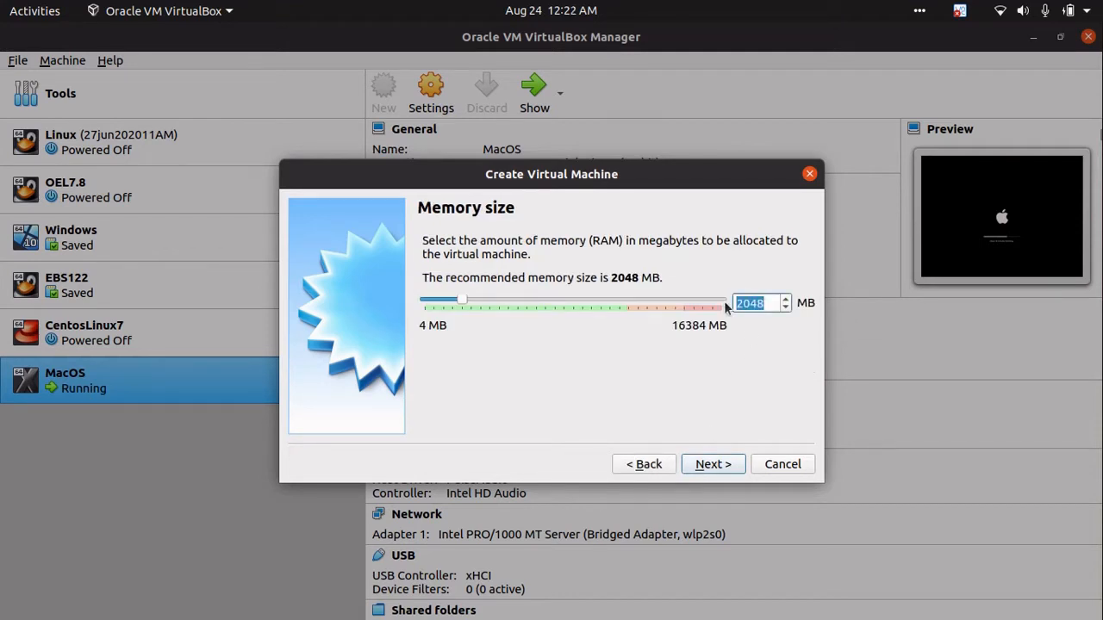
{"action": "type", "text": "4096"}
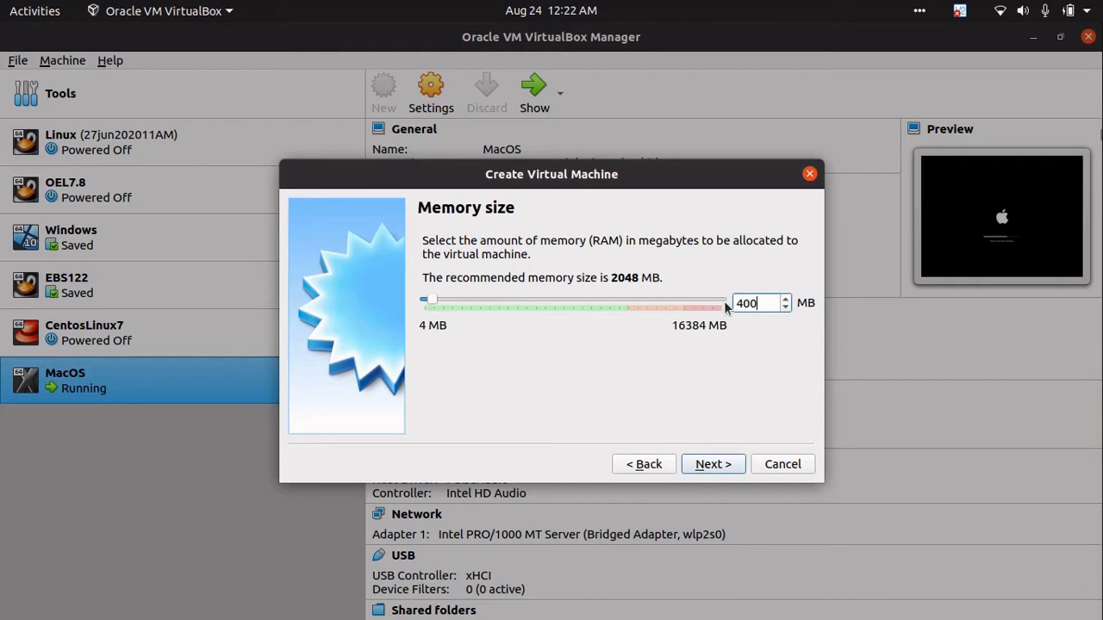
{"action": "key", "text": "BackSpace"}
{"action": "key", "text": "BackSpace"}
{"action": "key", "text": "BackSpace"}
{"action": "type", "text": "500"}
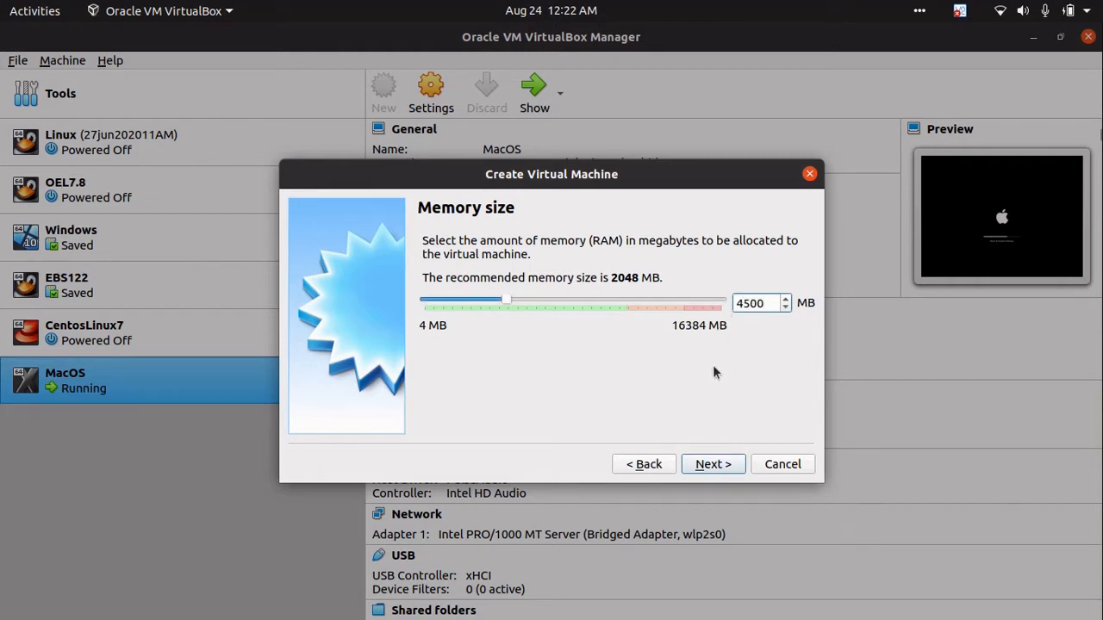
{"action": "left_click", "coordinate": [713, 466]}
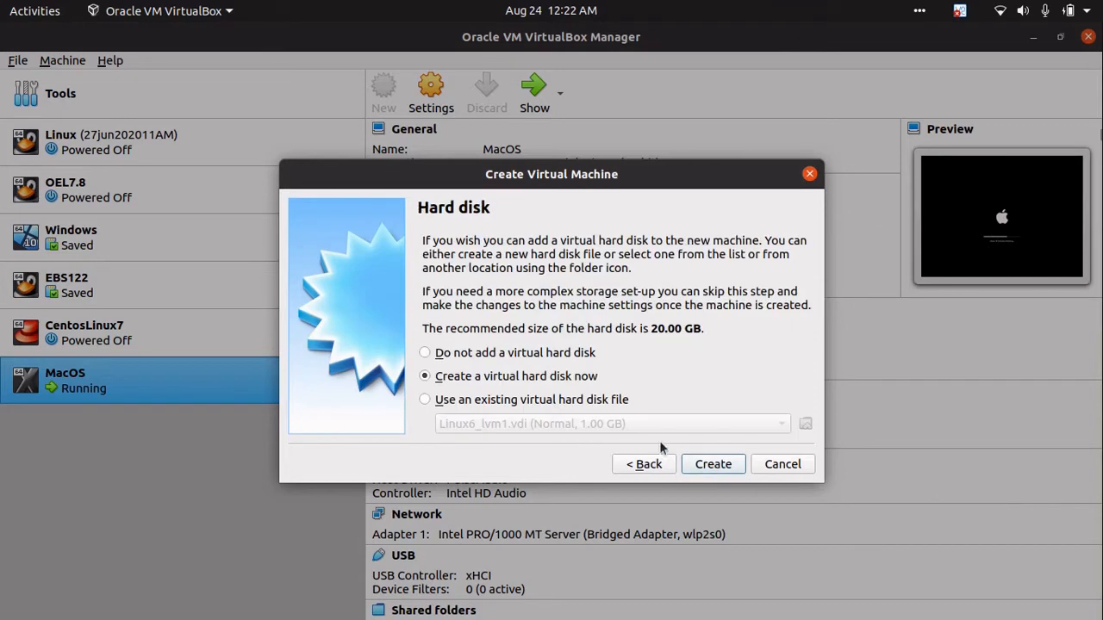
Create a dynamically allocated VDI virtual hard disk of 30 GB for the MACOS machine
{"action": "left_click", "coordinate": [719, 467]}
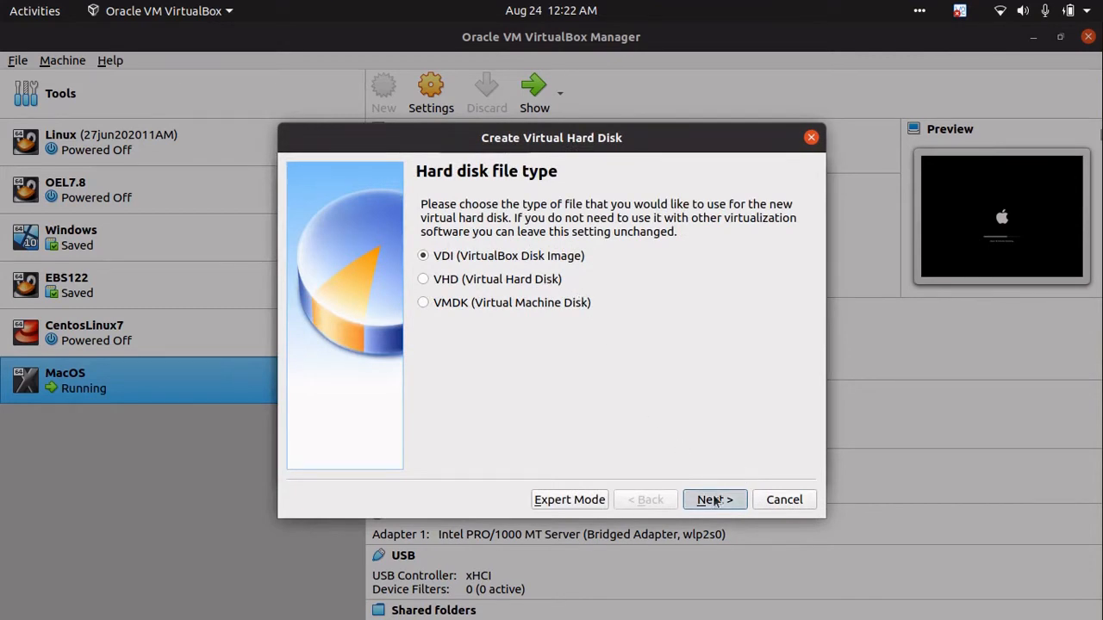
{"action": "left_click", "coordinate": [713, 499]}
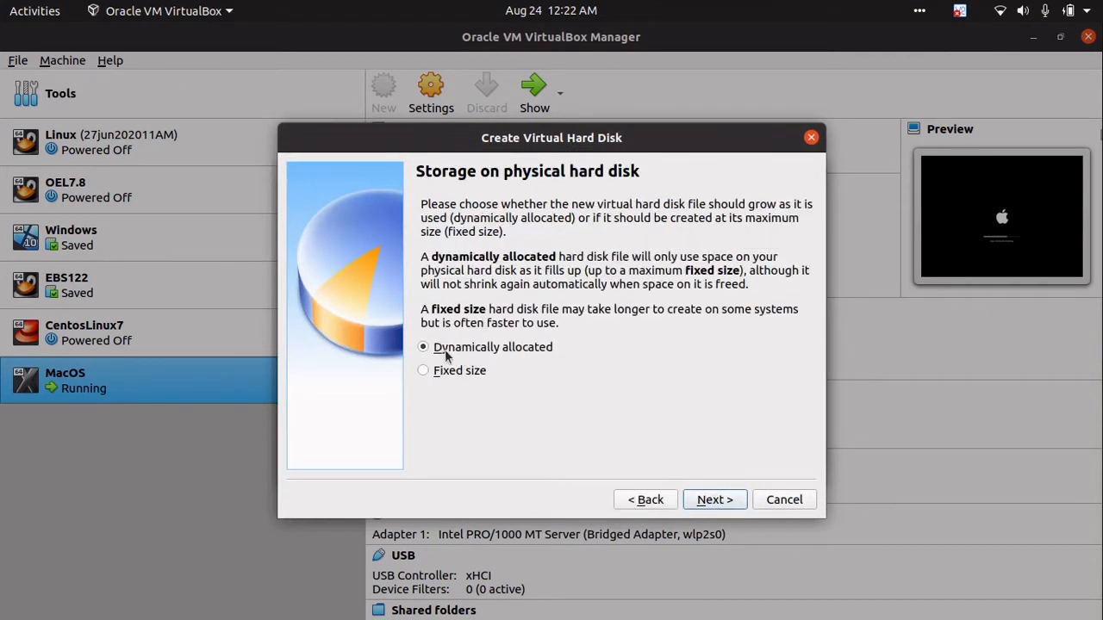
{"action": "left_click", "coordinate": [728, 499]}
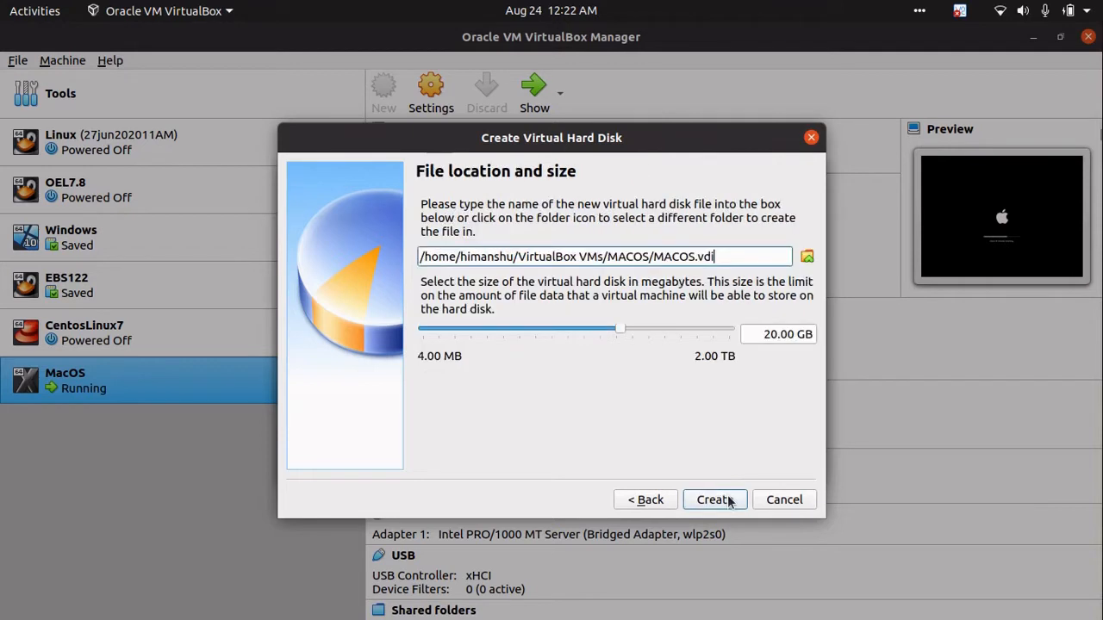
{"action": "double_click", "coordinate": [778, 334]}
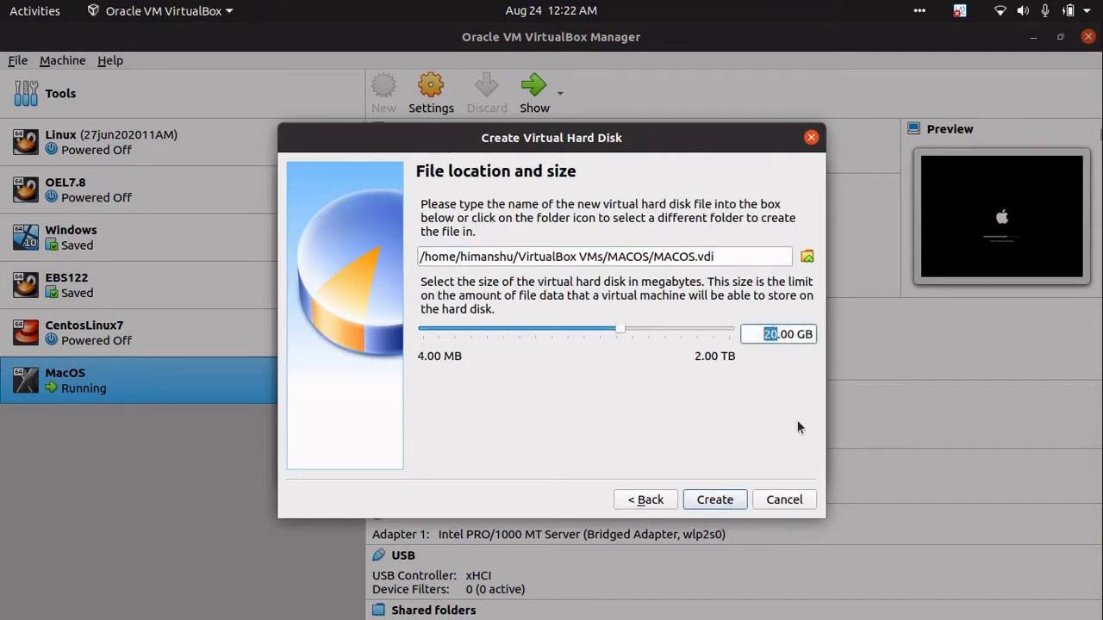
{"action": "type", "text": "30"}
{"action": "left_click", "coordinate": [711, 503]}
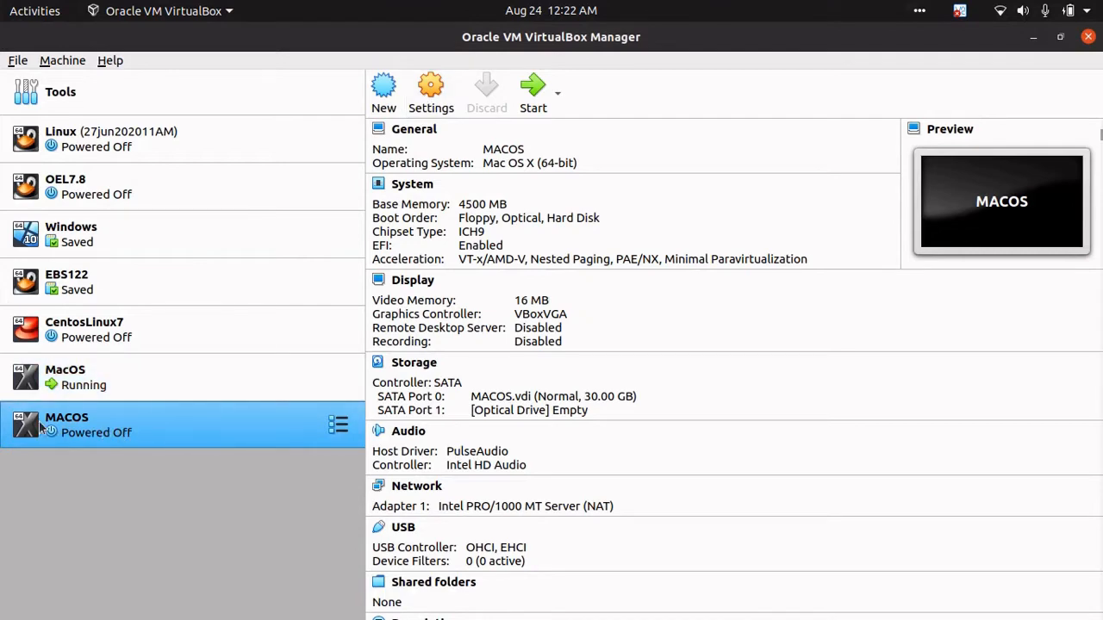
Set both the shared clipboard and Drag'n'Drop to Bidirectional in the MACOS machine's advanced general settings
{"action": "left_click", "coordinate": [430, 100]}
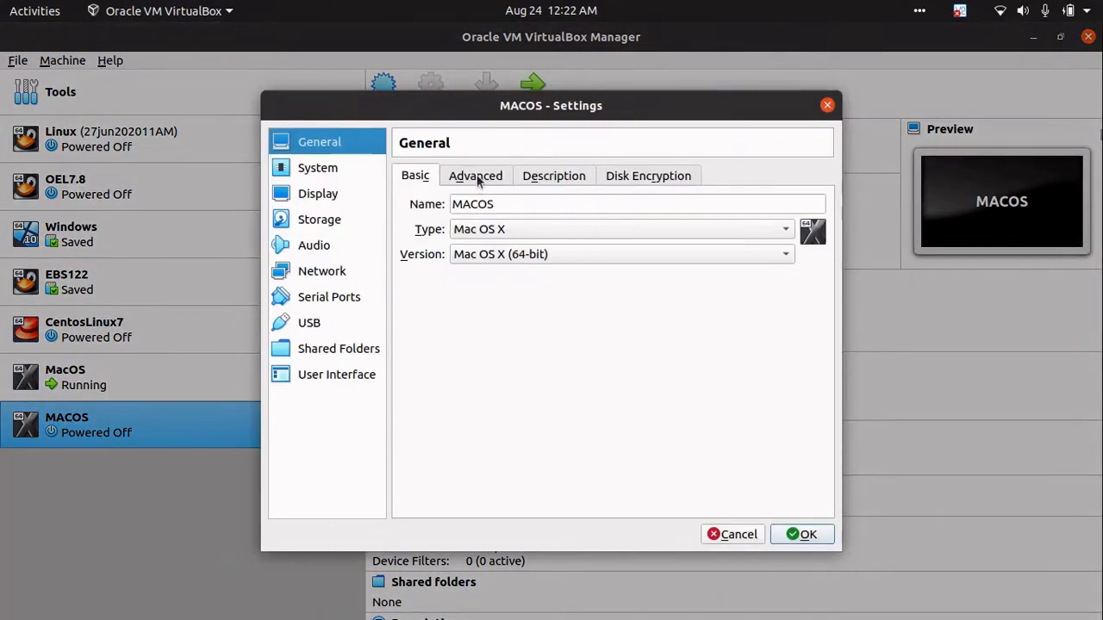
{"action": "left_click", "coordinate": [488, 180]}
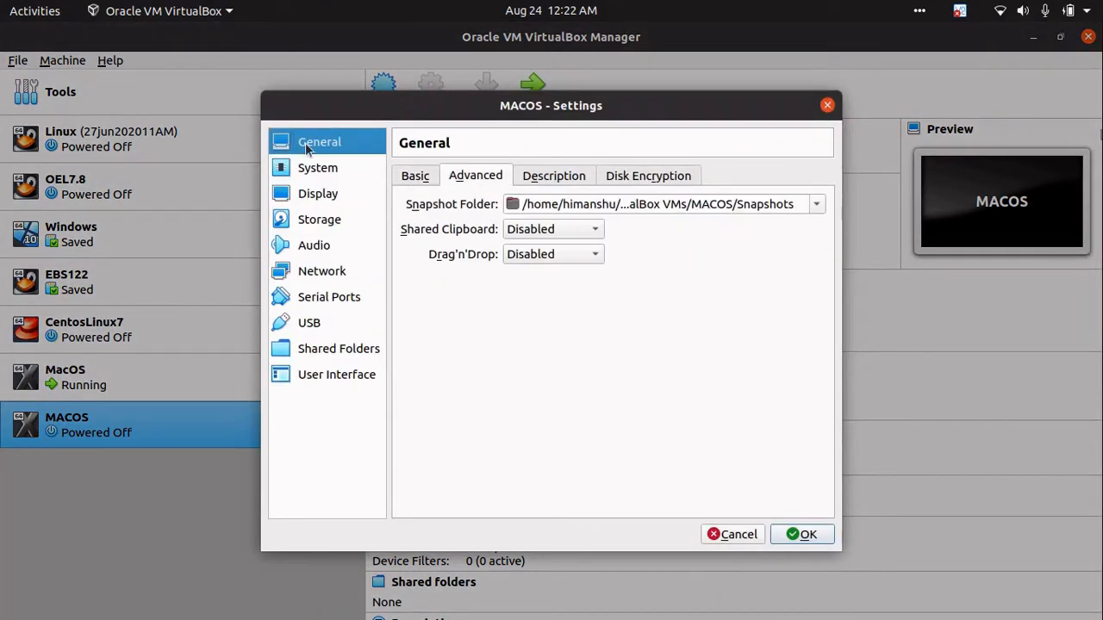
{"action": "left_click", "coordinate": [535, 229]}
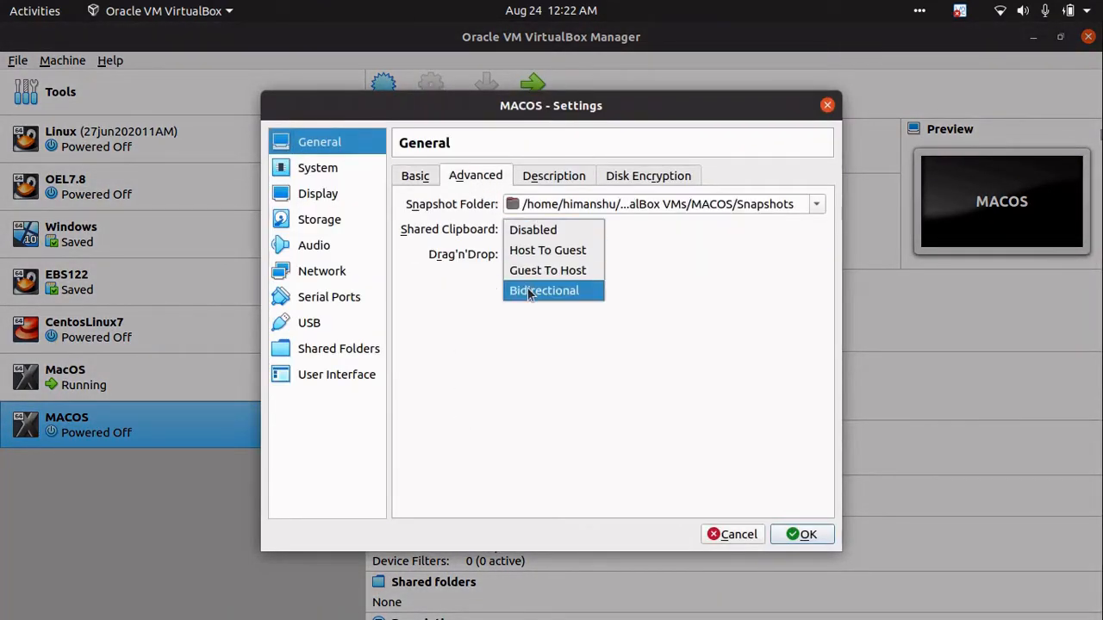
{"action": "left_click", "coordinate": [527, 288]}
{"action": "left_click", "coordinate": [537, 255]}
{"action": "left_click", "coordinate": [530, 315]}
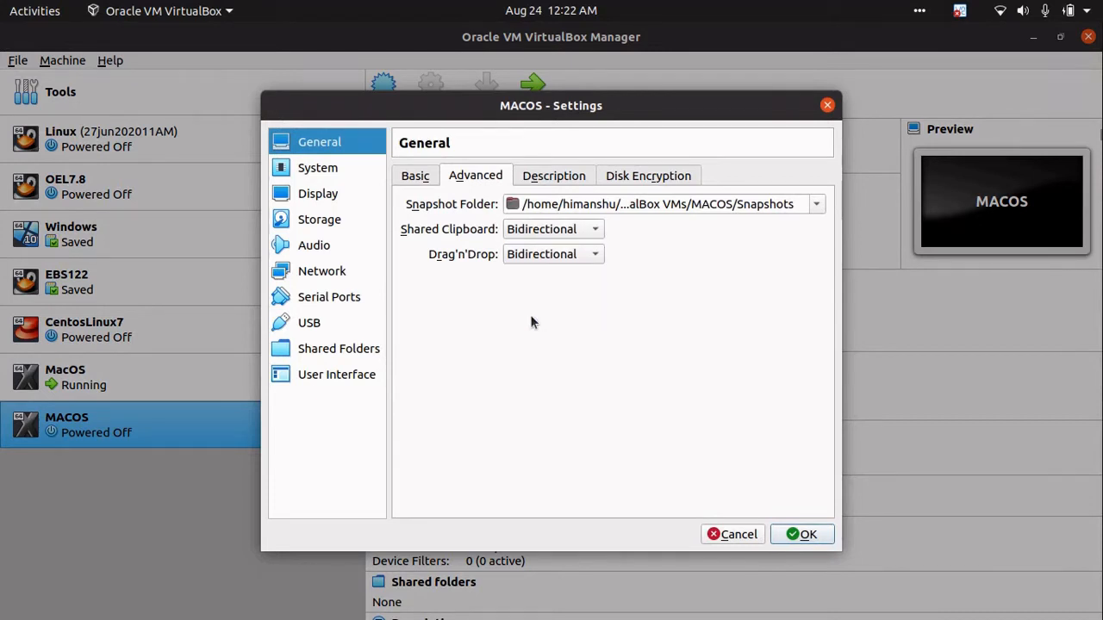
Set the MACOS machine's processor count to 2 in its system settings
{"action": "left_click", "coordinate": [324, 169]}
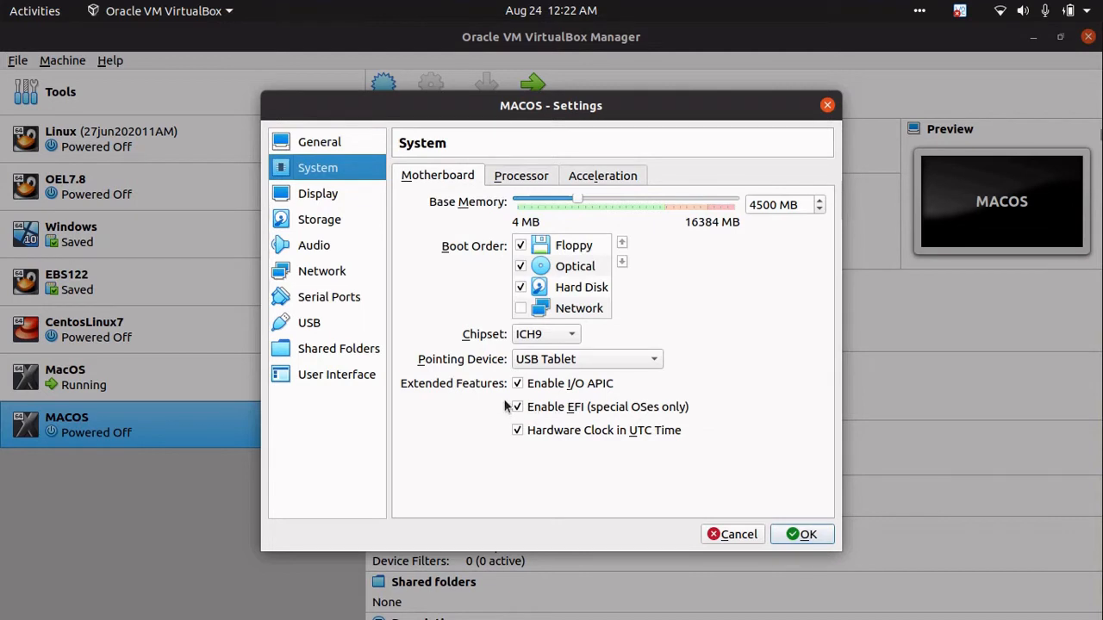
{"action": "left_click", "coordinate": [521, 178]}
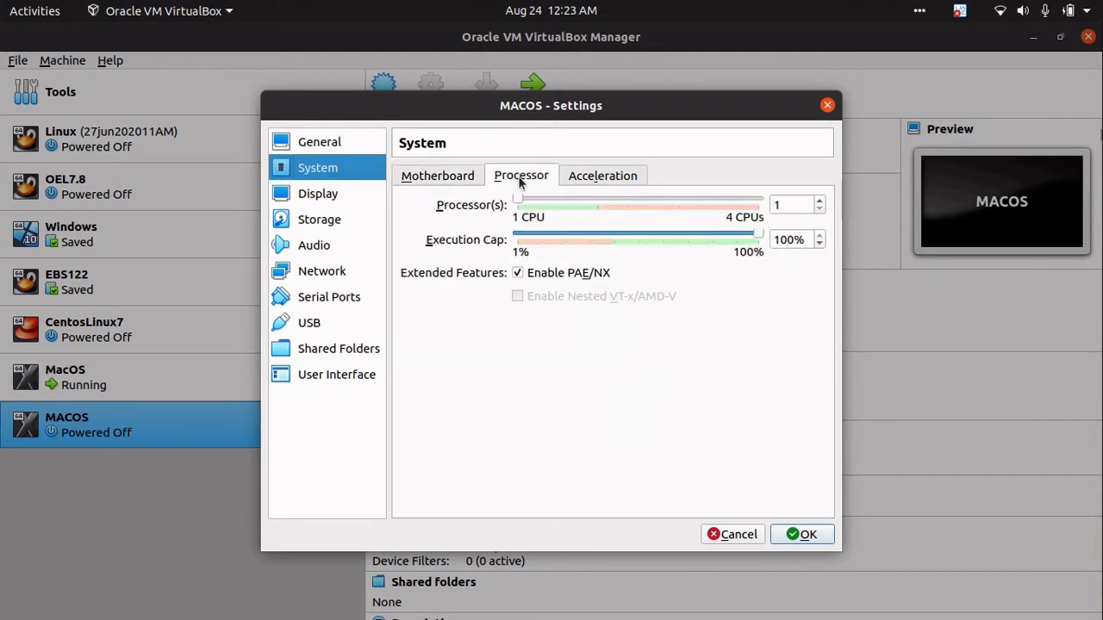
{"action": "left_click", "coordinate": [820, 203]}
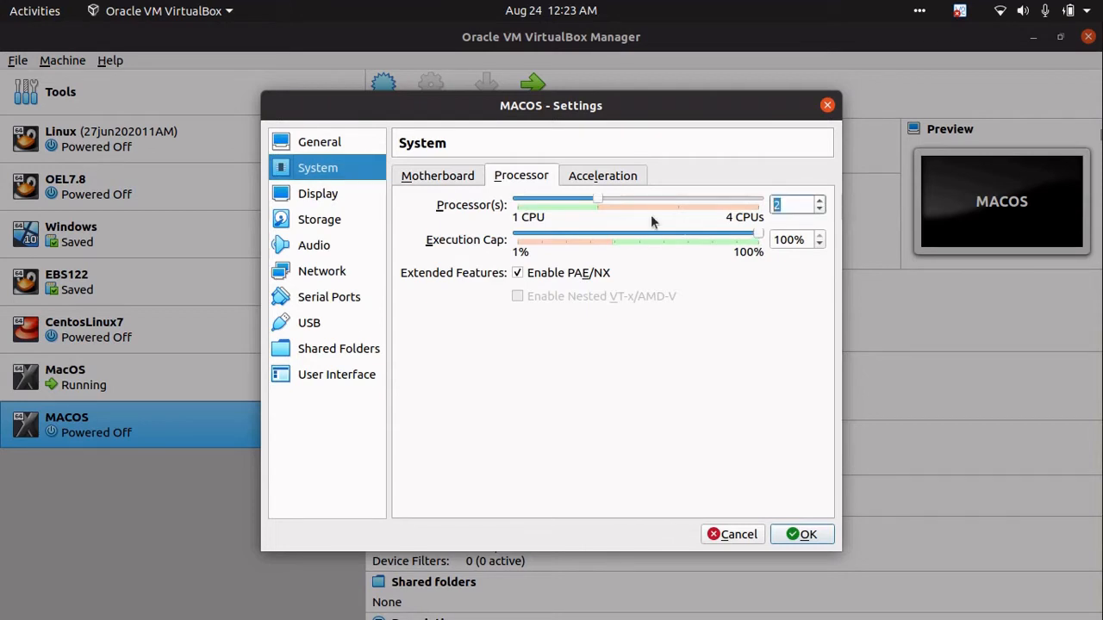
Set the MACOS machine's video memory to 128 MB in the display settings
{"action": "left_click", "coordinate": [315, 197]}
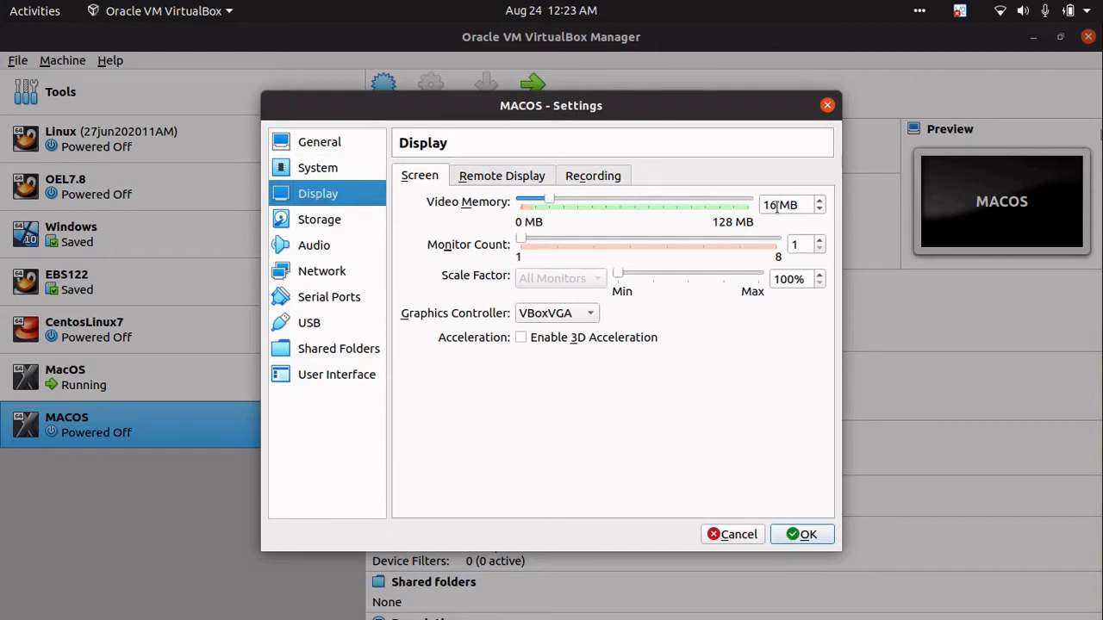
{"action": "left_click_drag", "start_coordinate": [777, 205], "coordinate": [758, 206]}
{"action": "type", "text": "128"}
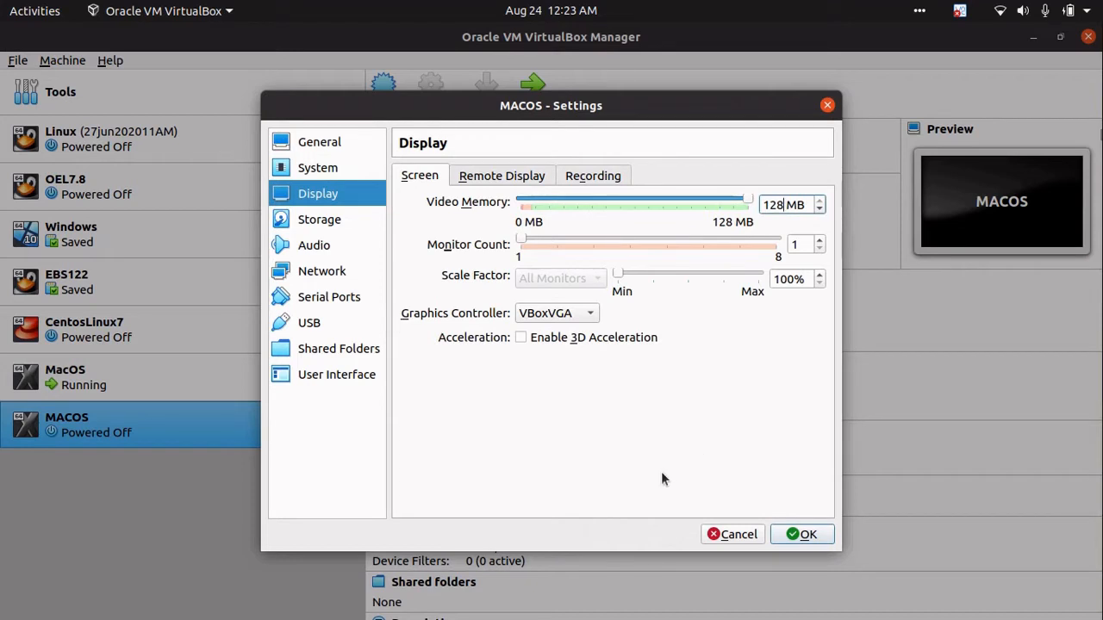
Load the macOS Catalina 10.15.5 (19F101).iso image into the machine's empty optical drive on SATA Port 1
{"action": "left_click", "coordinate": [319, 221]}
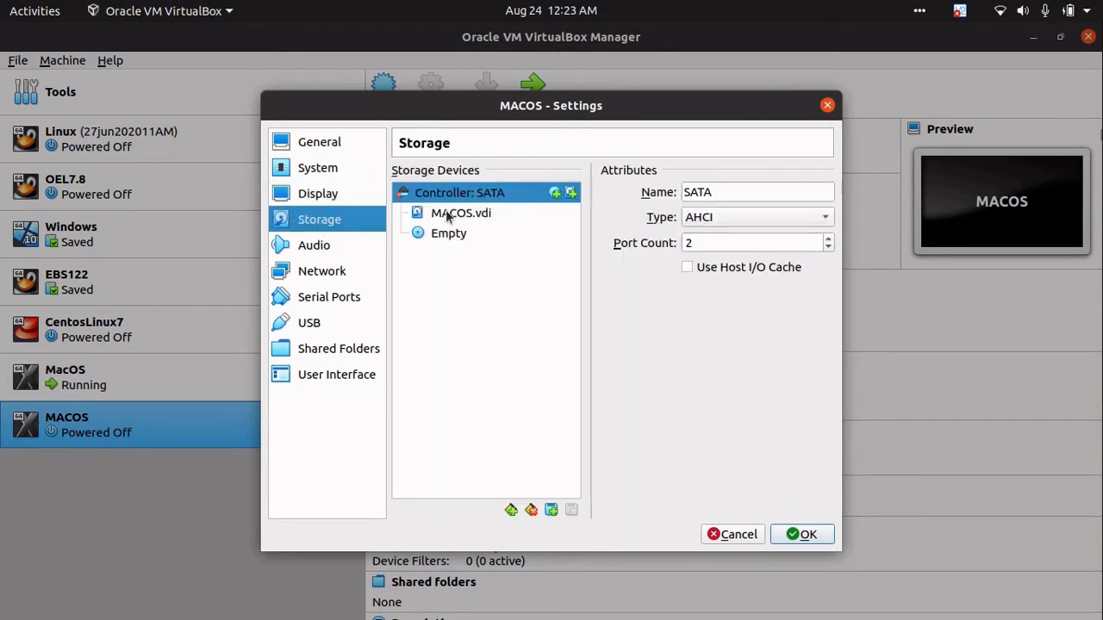
{"action": "left_click", "coordinate": [468, 221]}
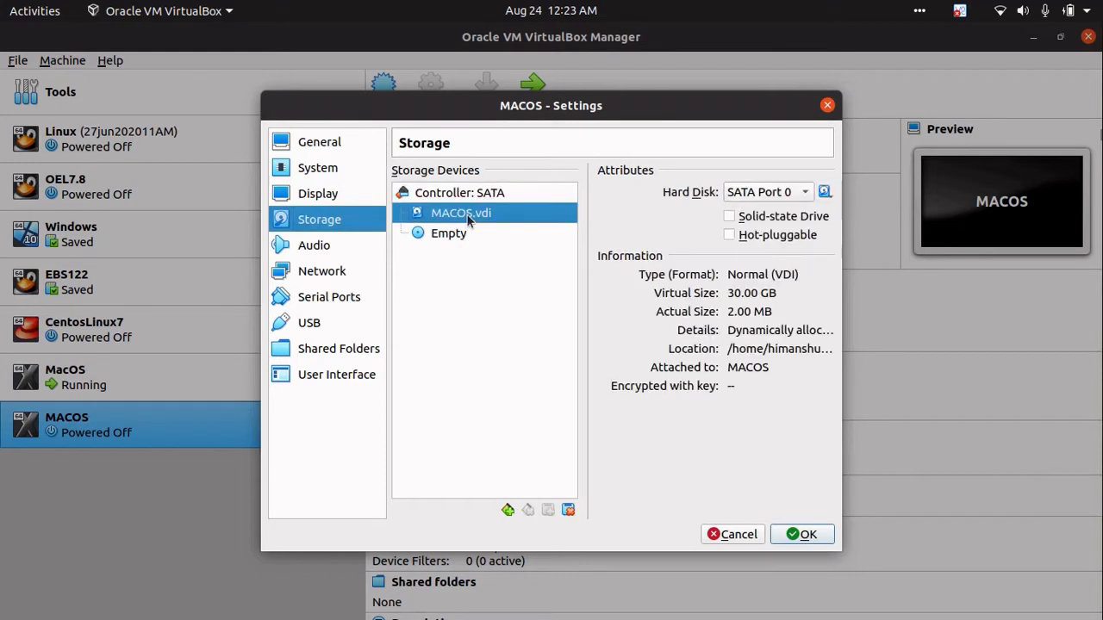
{"action": "left_click_drag", "start_coordinate": [461, 213], "coordinate": [827, 195]}
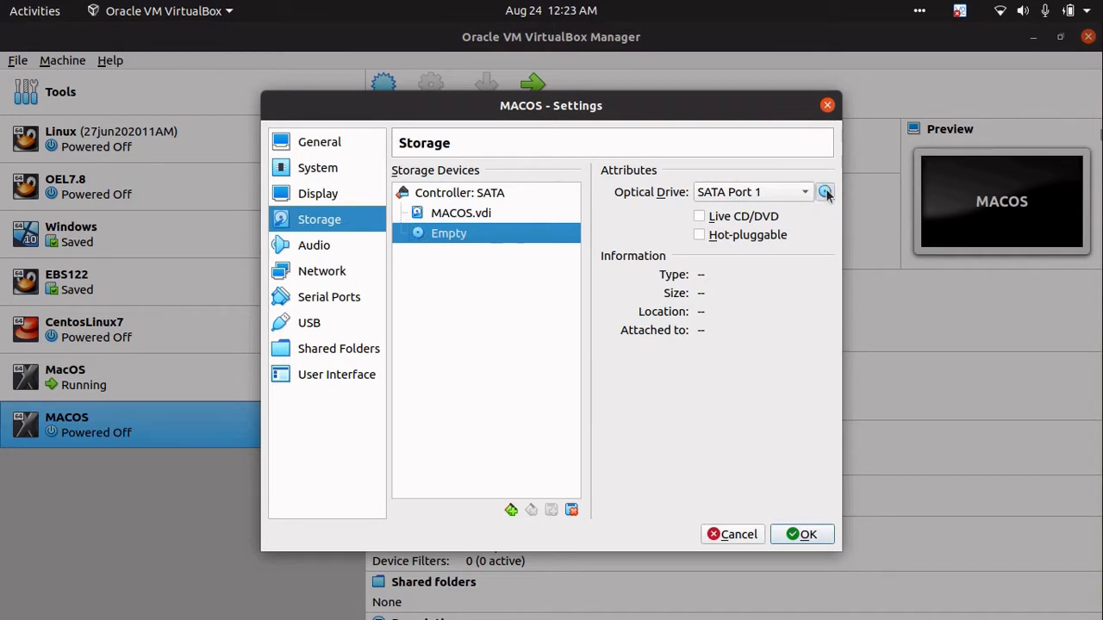
{"action": "left_click", "coordinate": [825, 193]}
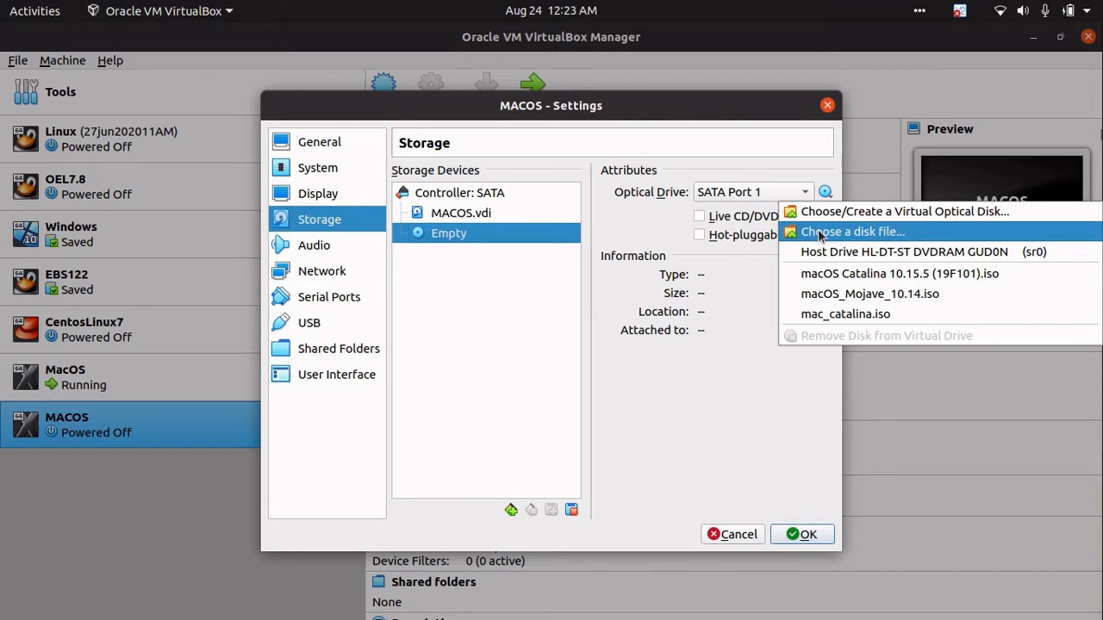
{"action": "left_click", "coordinate": [834, 273]}
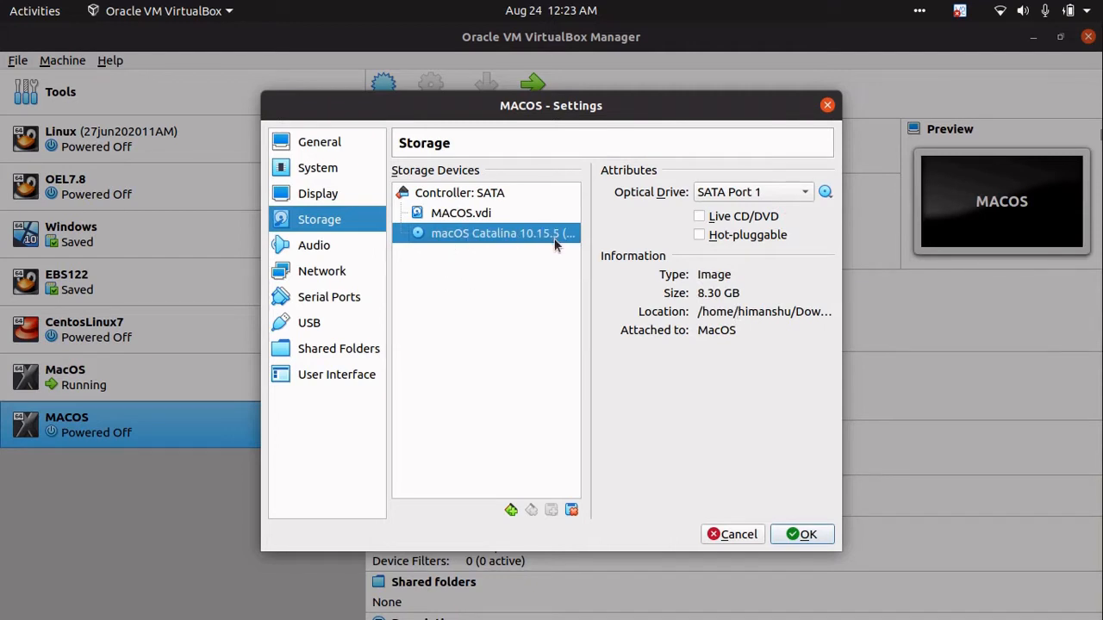
Attach network Adapter 1 of the MACOS machine to a Bridged Adapter
{"action": "left_click", "coordinate": [335, 248]}
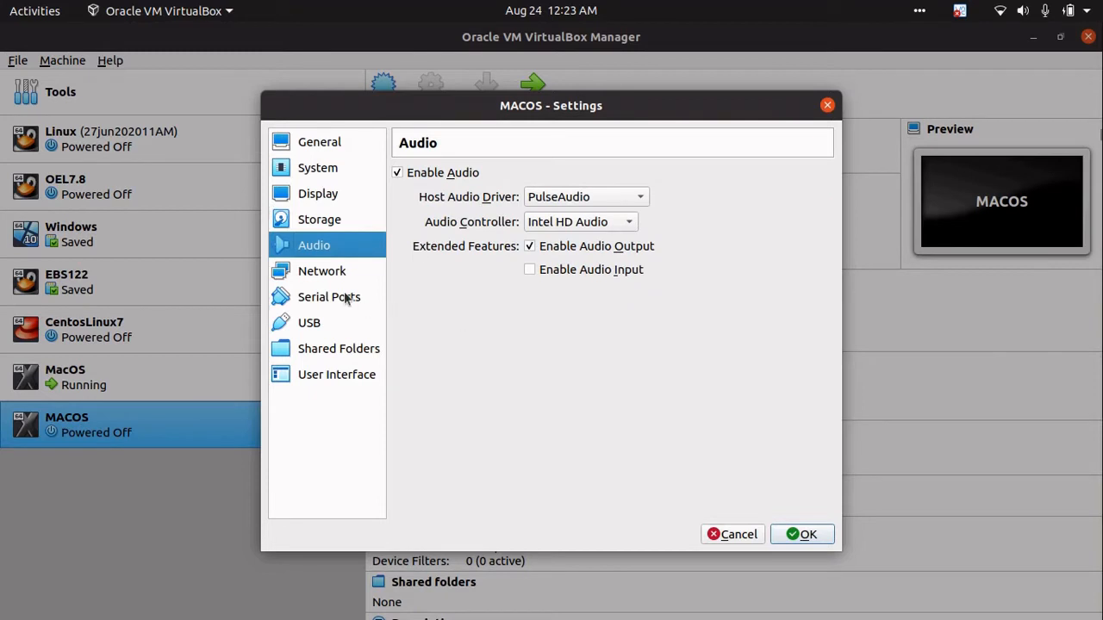
{"action": "left_click", "coordinate": [316, 276]}
{"action": "left_click", "coordinate": [544, 227]}
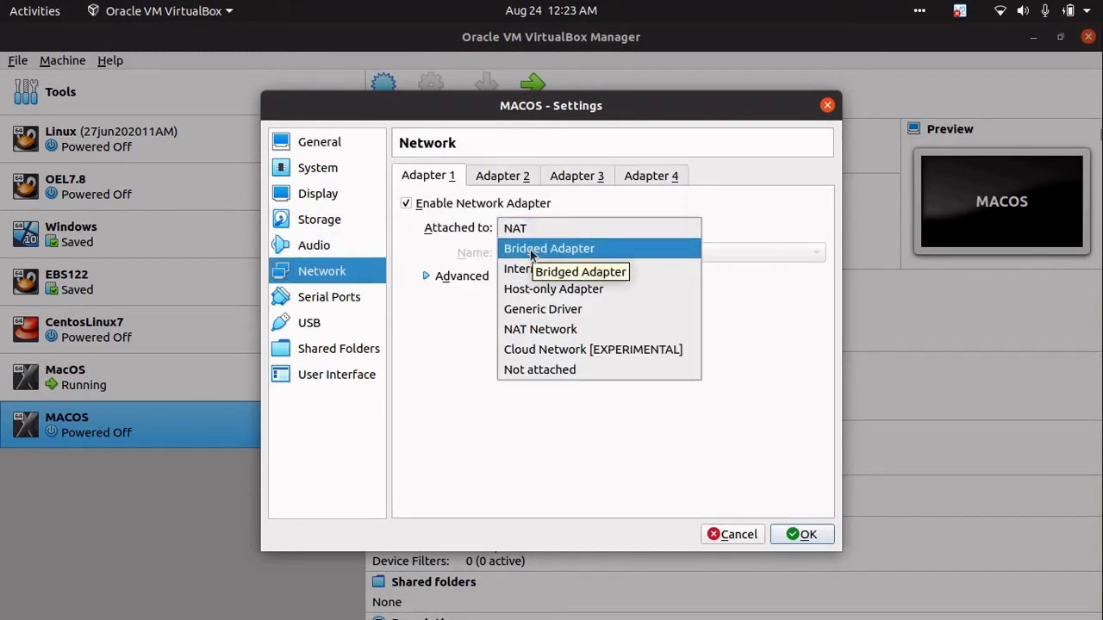
{"action": "left_click", "coordinate": [531, 250]}
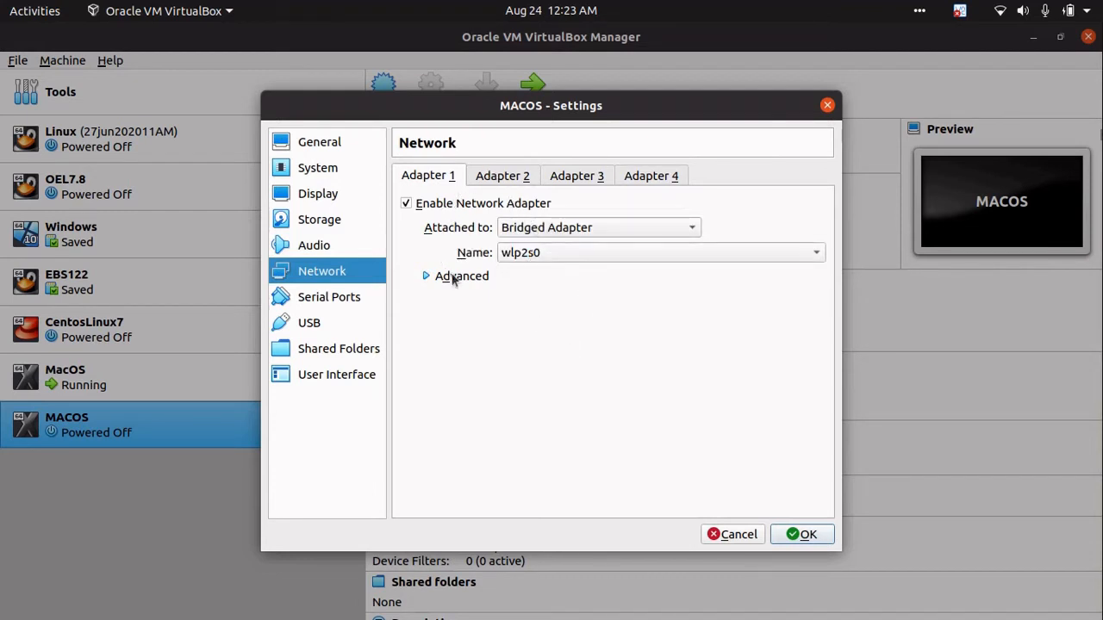
Switch the machine's USB controller to USB 3.0 (xHCI) and save the MACOS settings
{"action": "left_click", "coordinate": [312, 297]}
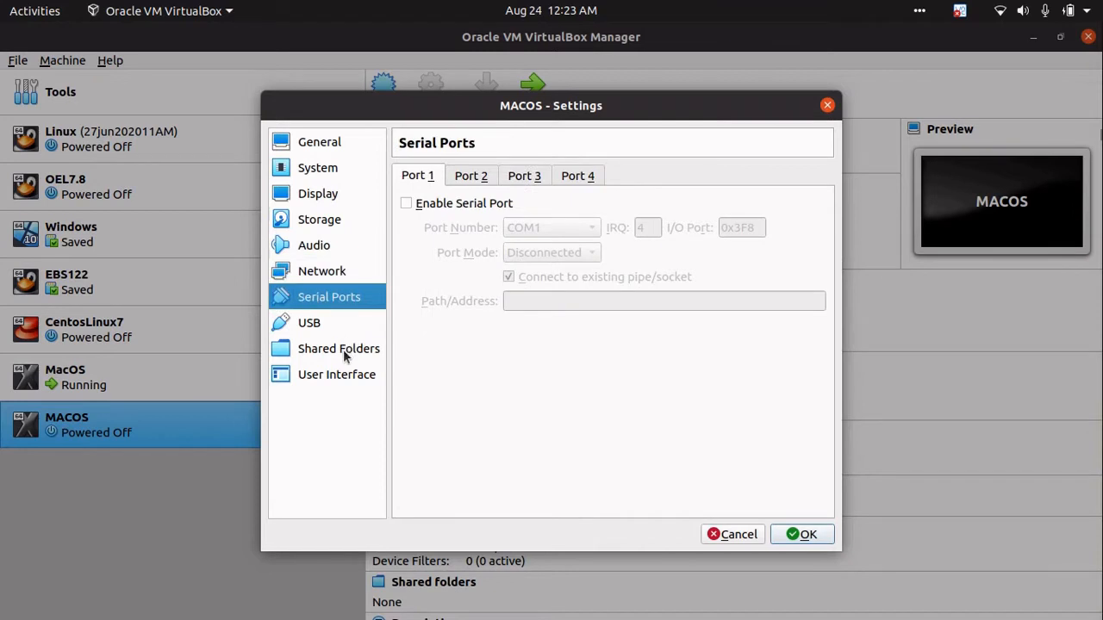
{"action": "left_click", "coordinate": [309, 329]}
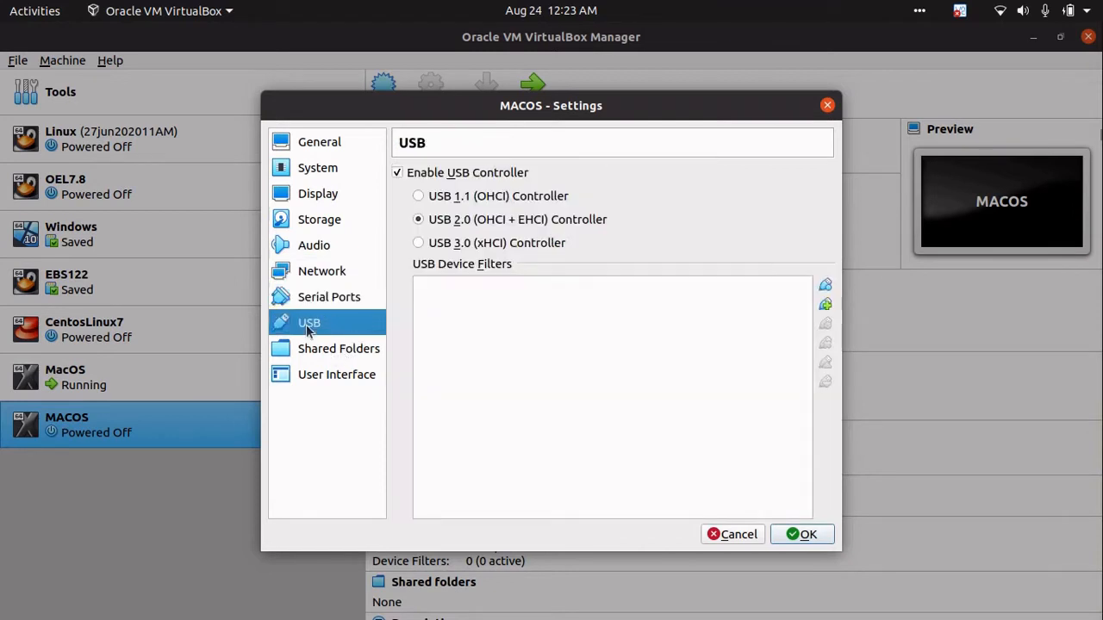
{"action": "left_click", "coordinate": [419, 244]}
{"action": "left_click", "coordinate": [790, 536]}
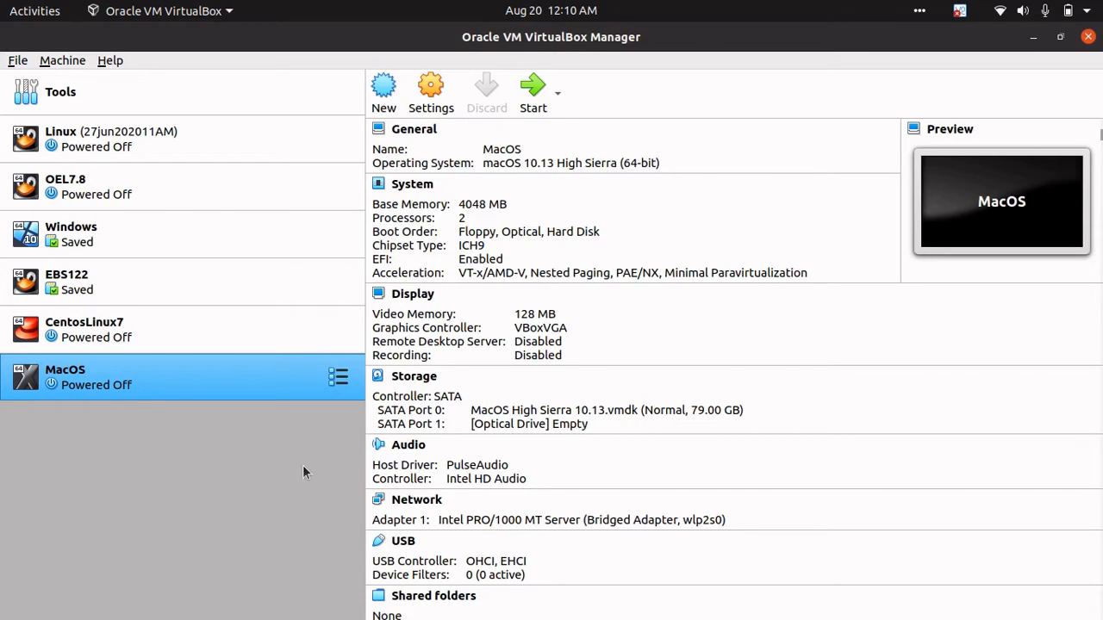
Switch to Sublime Text and show the beginning of the mac_setup file with the VBoxManage commands
{"action": "left_click", "coordinate": [1032, 40]}
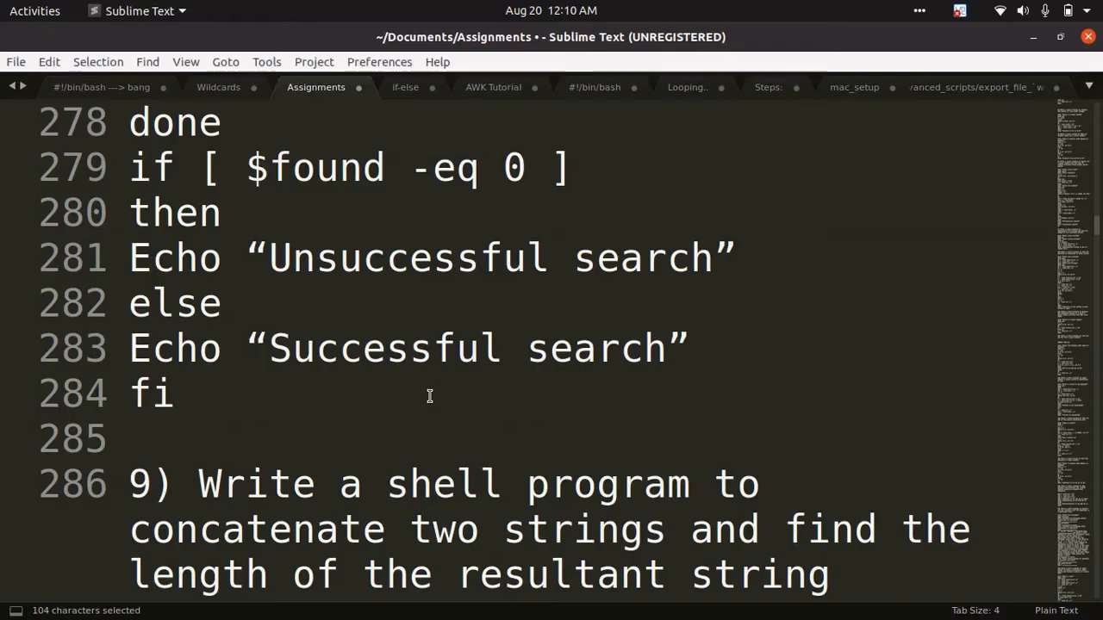
{"action": "left_click", "coordinate": [846, 96]}
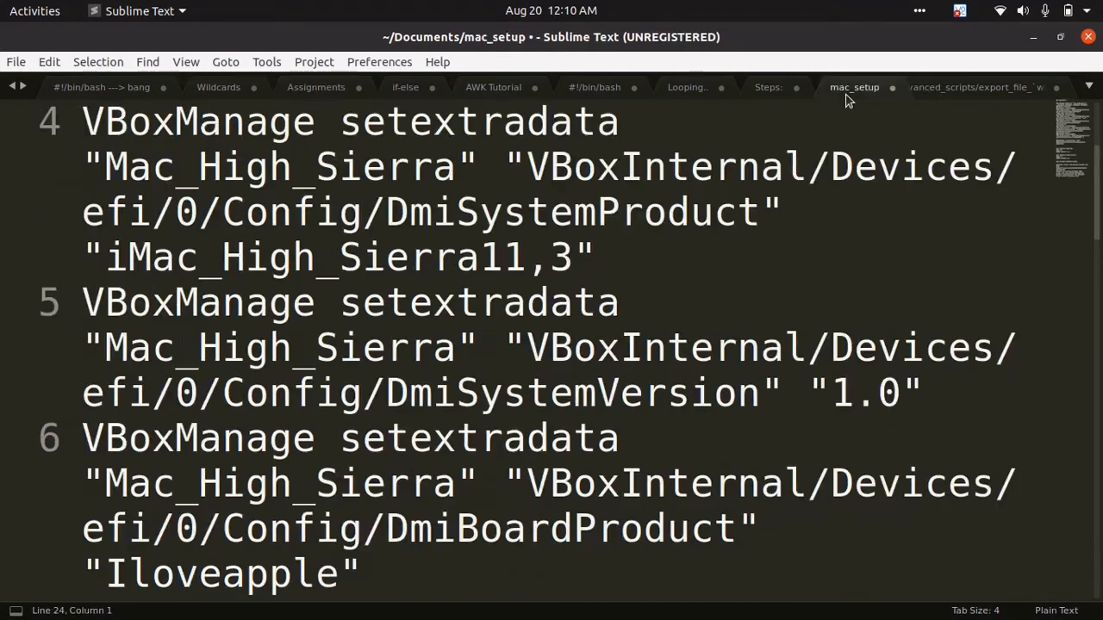
{"action": "scroll", "coordinate": [626, 433], "scroll_direction": "up", "scroll_amount": 2}
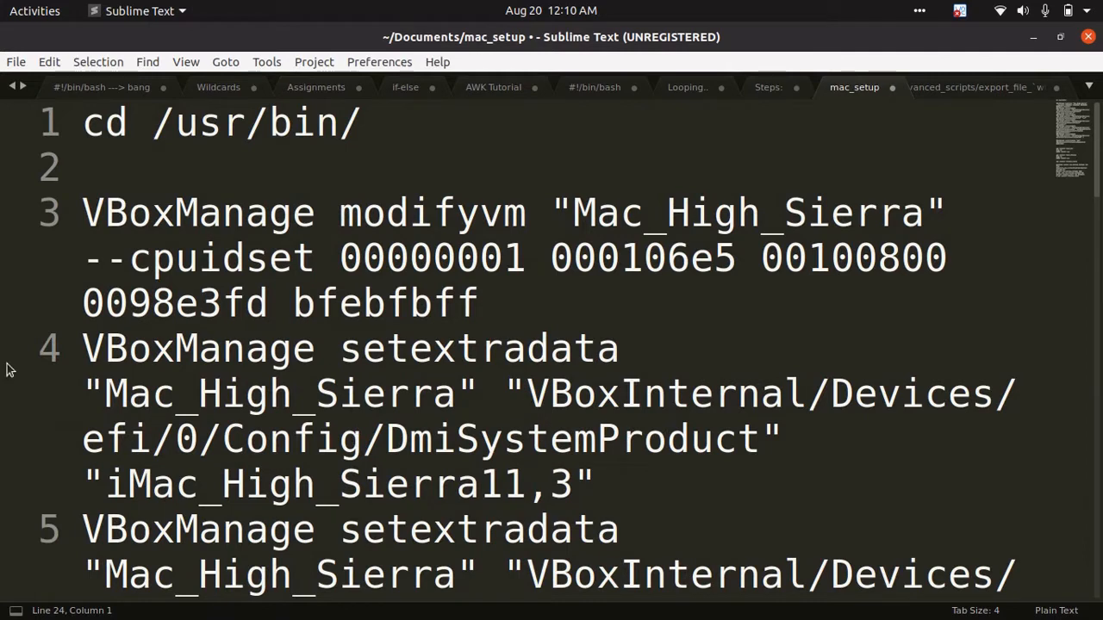
Examine the cd /usr/bin/ line and the VBoxManage commands below it in mac_setup
{"action": "mouse_move", "coordinate": [2, 474]}
{"action": "left_click_drag", "start_coordinate": [83, 128], "coordinate": [116, 137]}
{"action": "left_click", "coordinate": [278, 150]}
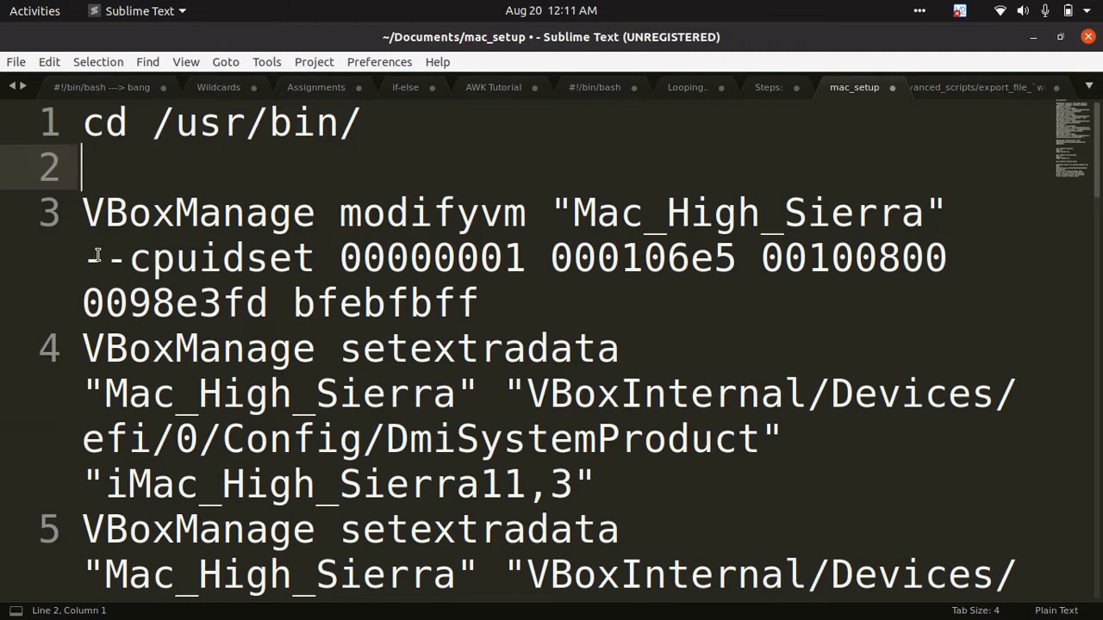
{"action": "left_click_drag", "start_coordinate": [82, 212], "coordinate": [303, 211]}
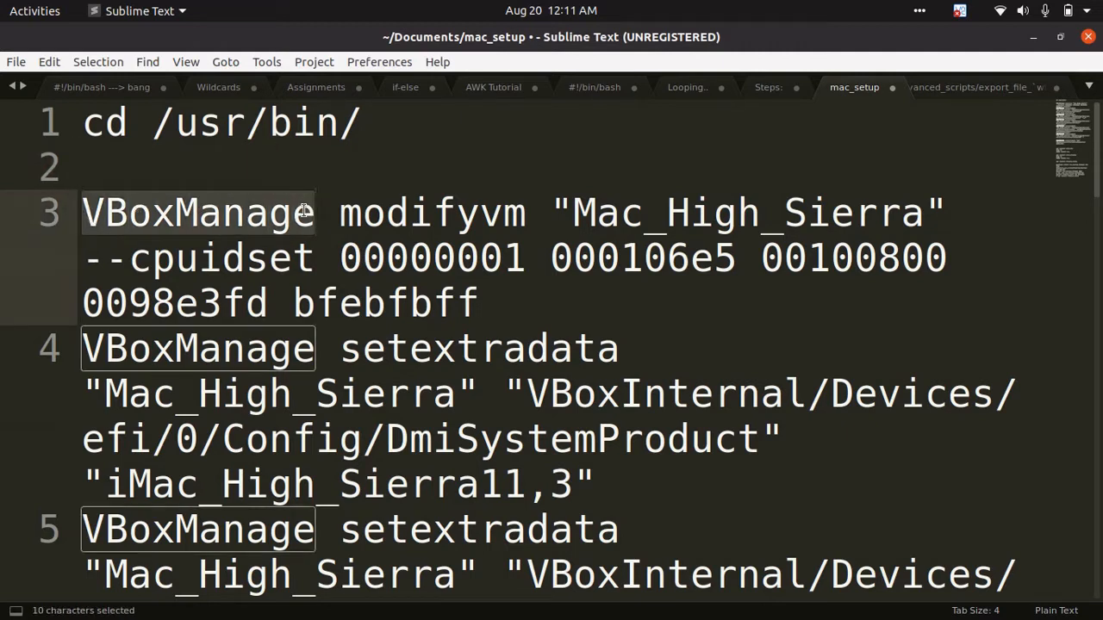
{"action": "left_click", "coordinate": [315, 216]}
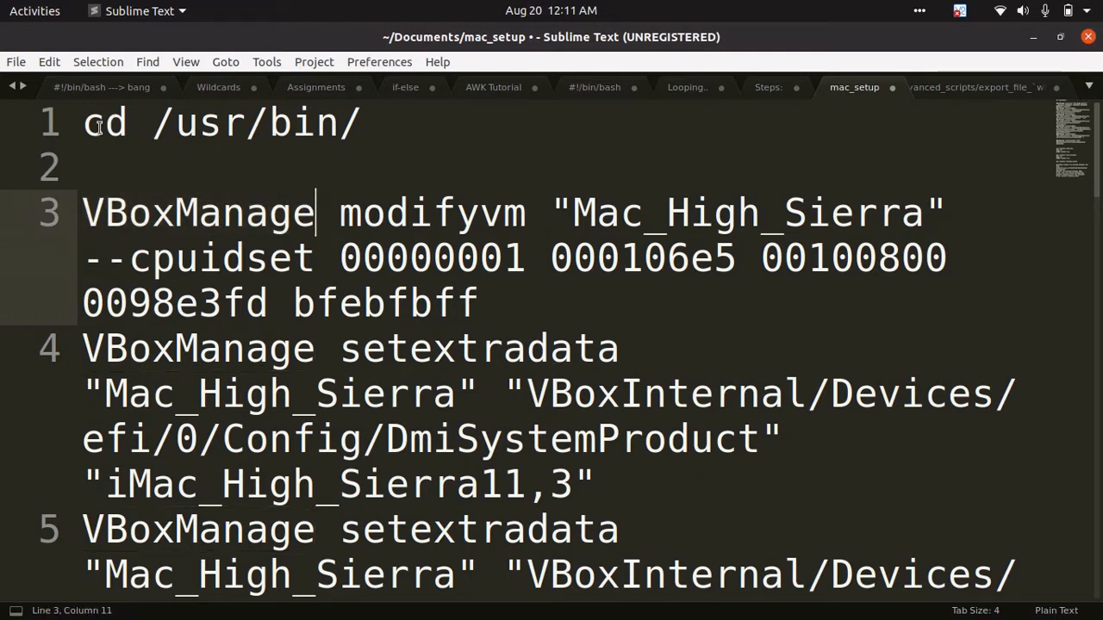
{"action": "left_click_drag", "start_coordinate": [82, 123], "coordinate": [60, 129]}
{"action": "left_click", "coordinate": [366, 129]}
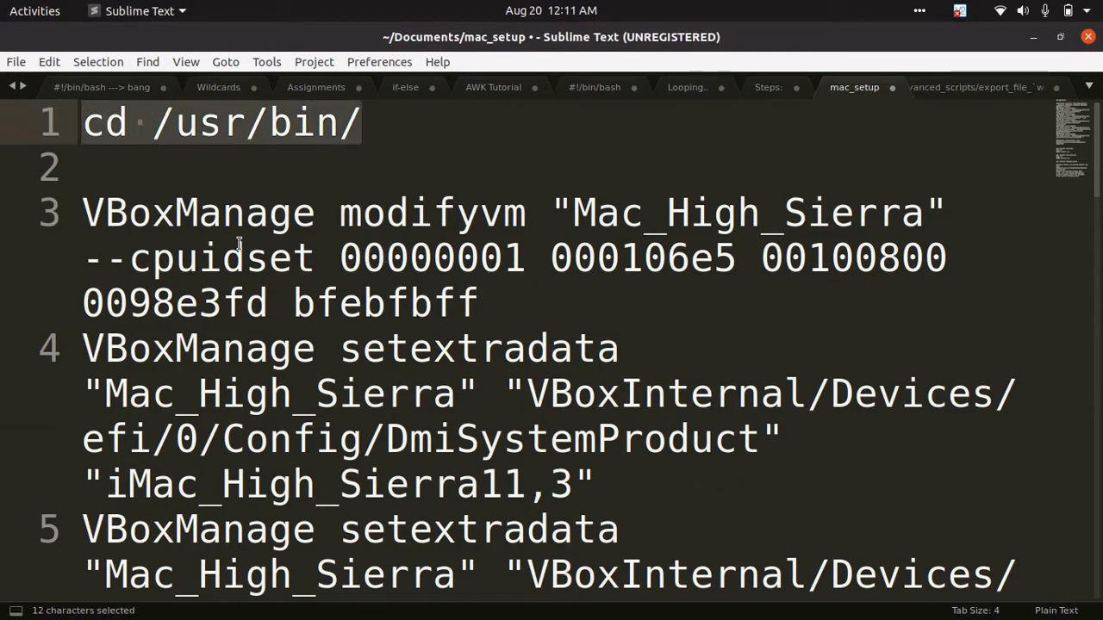
{"action": "scroll", "coordinate": [237, 242], "scroll_direction": "down", "scroll_amount": 5}
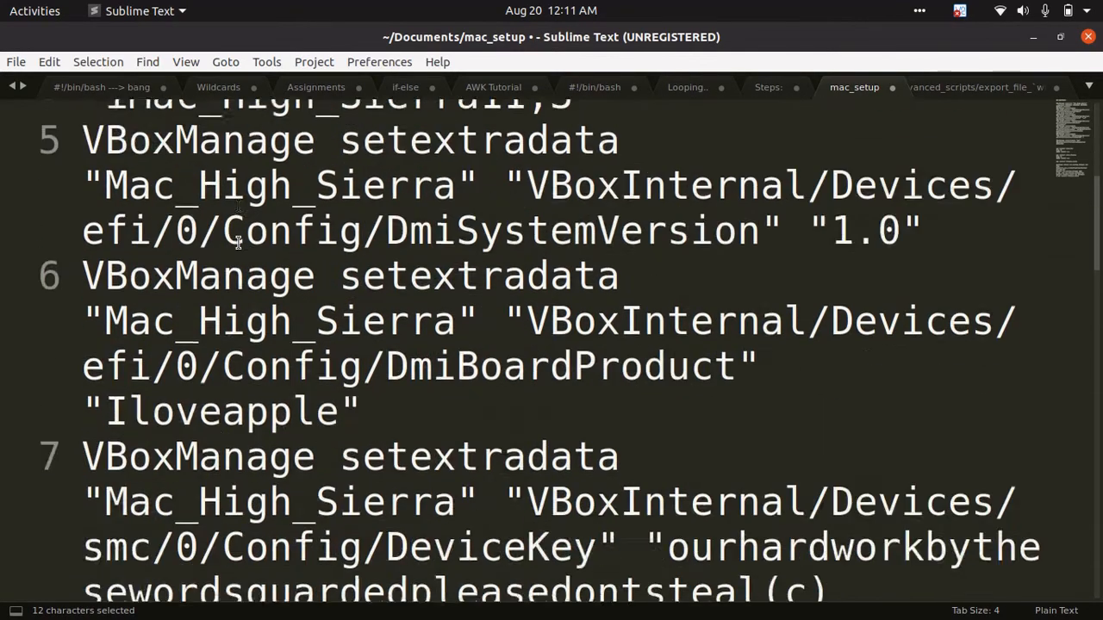
{"action": "scroll", "coordinate": [621, 186], "scroll_direction": "up", "scroll_amount": 5}
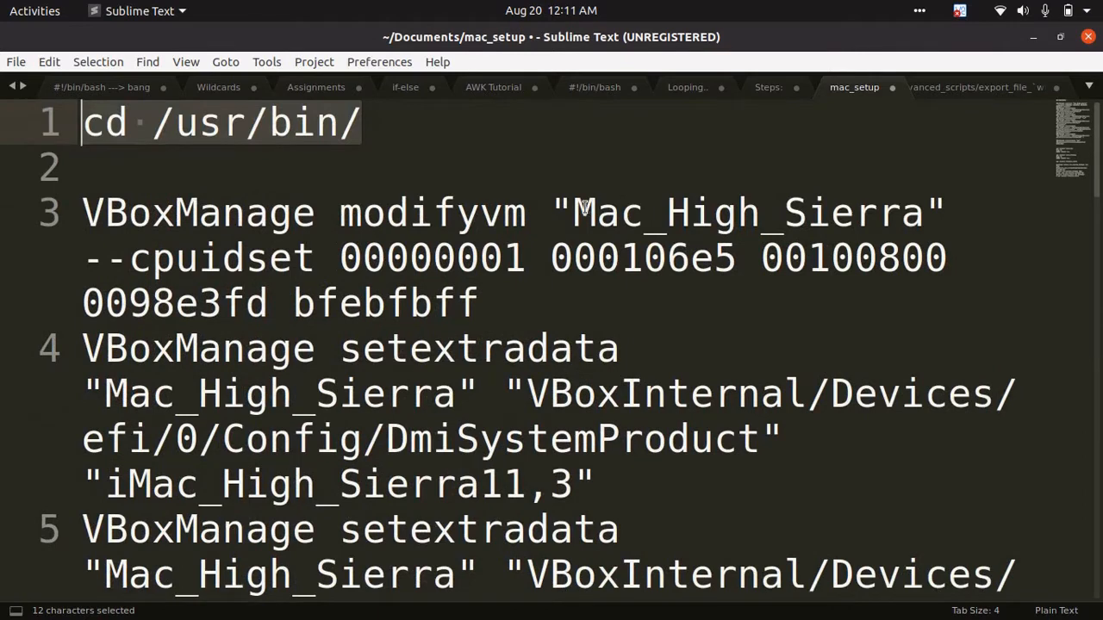
Compare the machine name in the modifyvm command with the macOS machine's name in VirtualBox, and return to Sublime Text
{"action": "left_click_drag", "start_coordinate": [573, 213], "coordinate": [933, 204]}
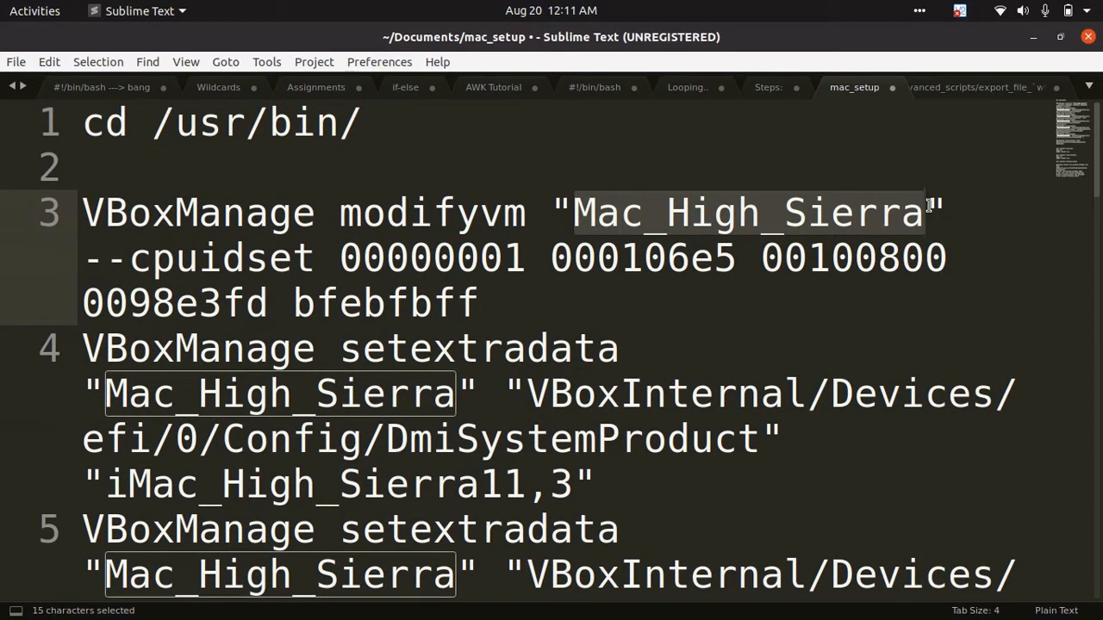
{"action": "mouse_move", "coordinate": [3, 465]}
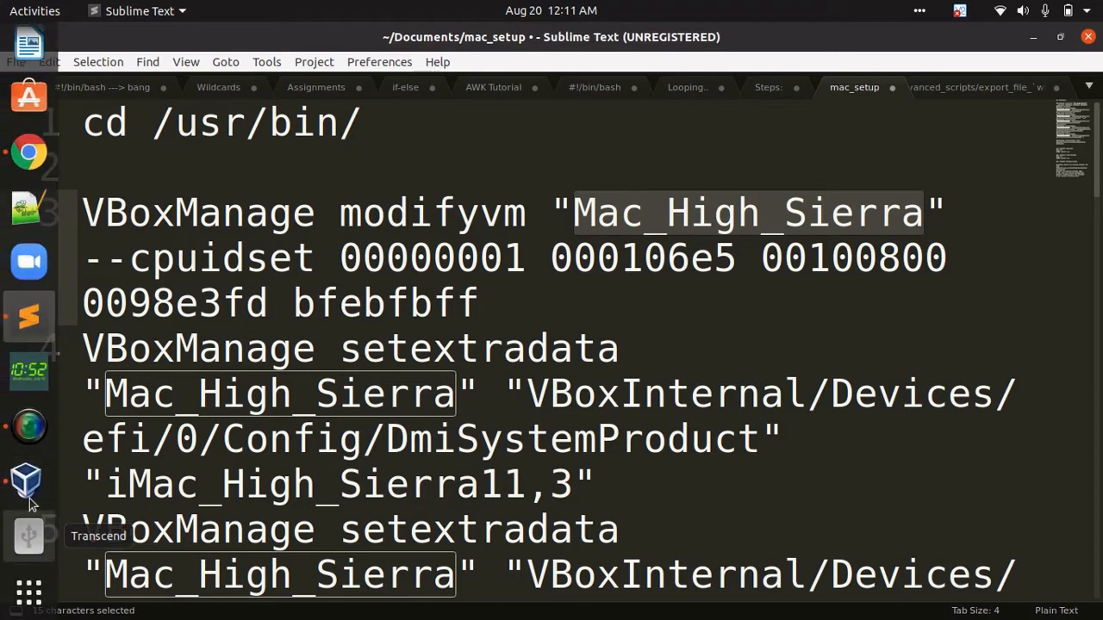
{"action": "left_click", "coordinate": [25, 484]}
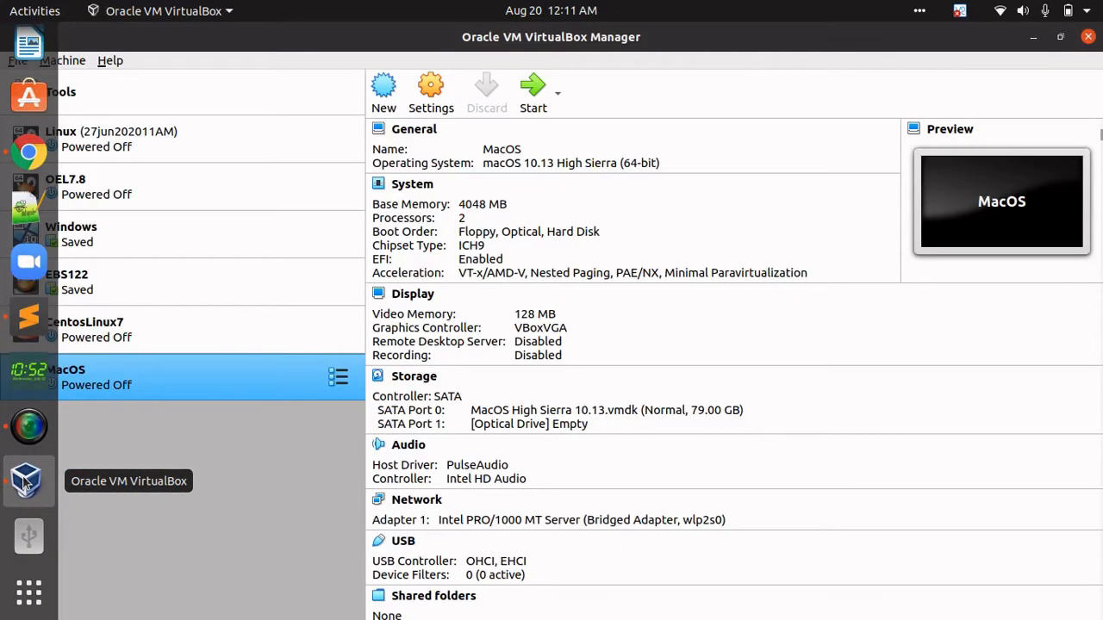
{"action": "left_click", "coordinate": [500, 150]}
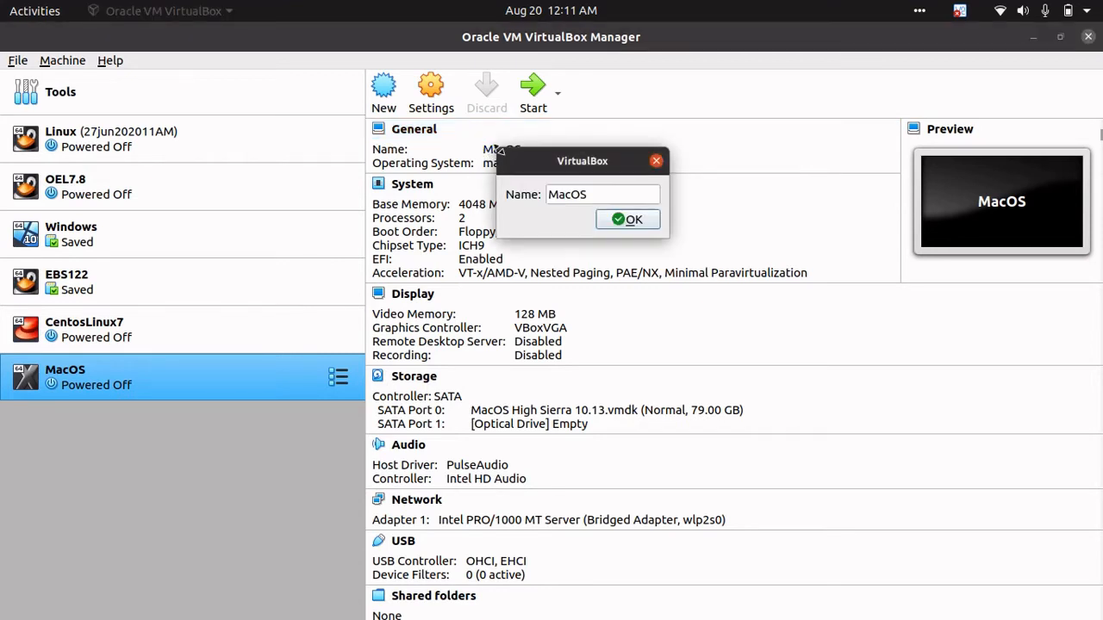
{"action": "left_click_drag", "start_coordinate": [589, 195], "coordinate": [540, 194]}
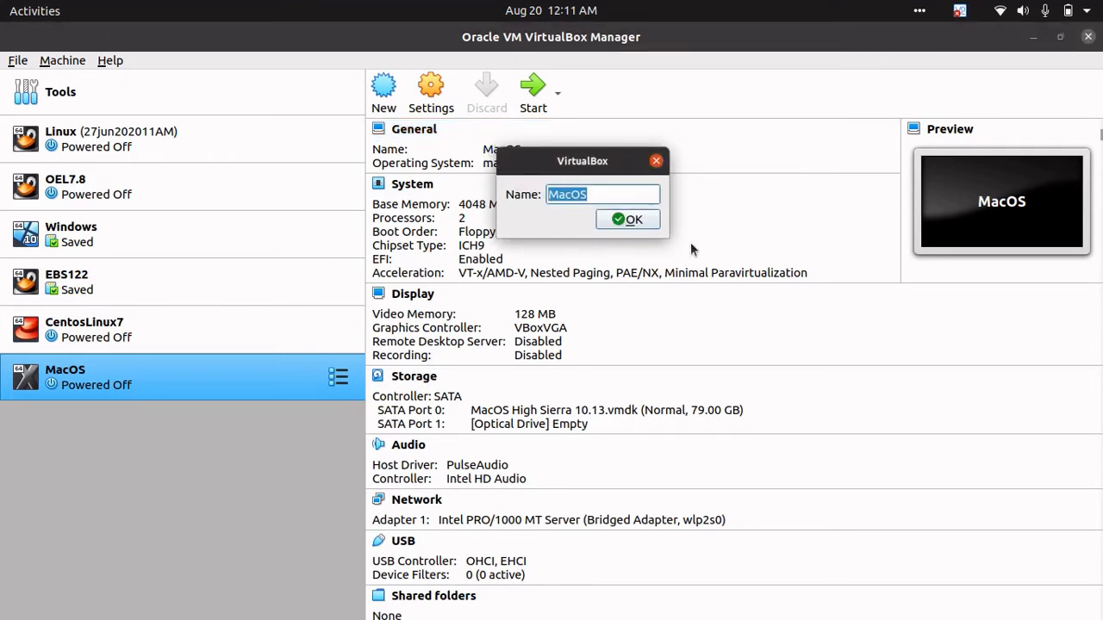
{"action": "left_click", "coordinate": [636, 222]}
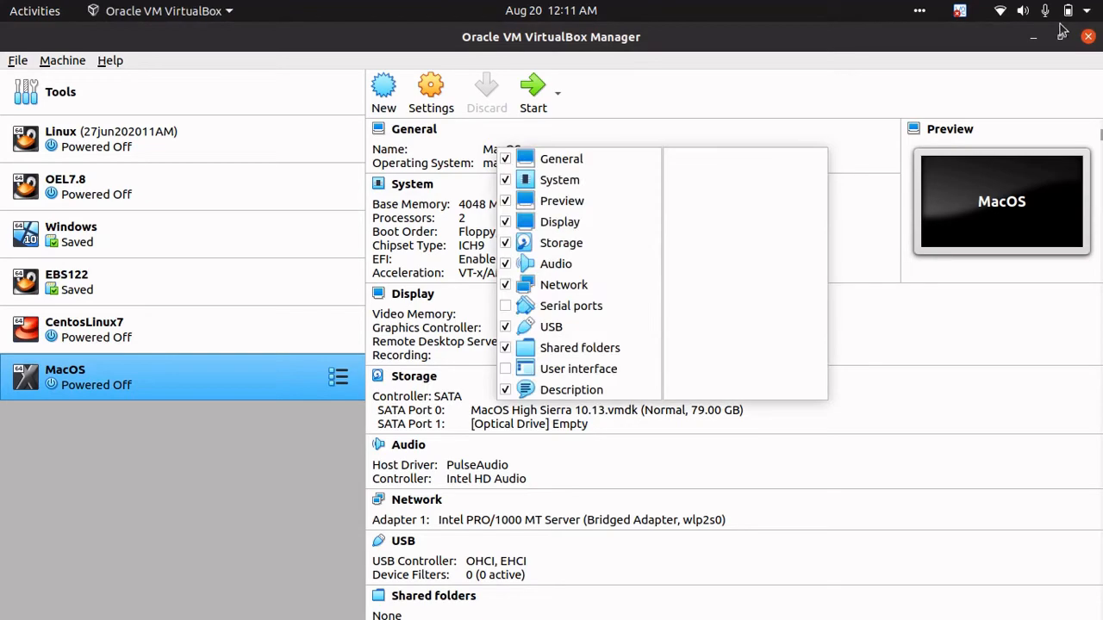
{"action": "left_click", "coordinate": [1027, 45]}
{"action": "left_click", "coordinate": [1033, 38]}
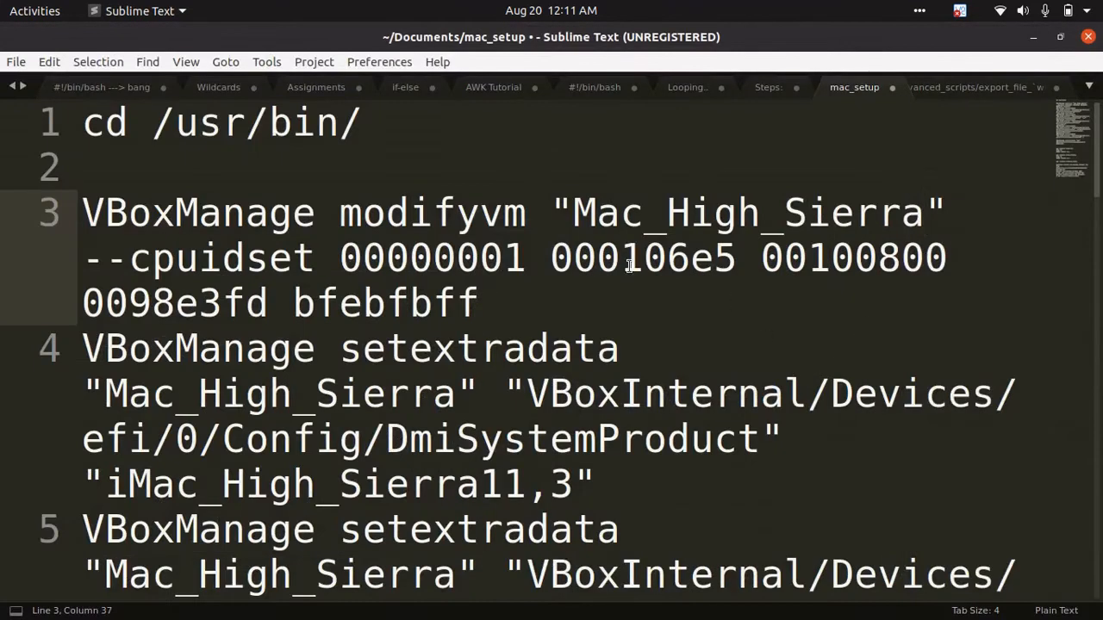
Replace every occurrence of Mac_High_Sierra in mac_setup with MacOS
{"action": "left_click_drag", "start_coordinate": [572, 212], "coordinate": [918, 196]}
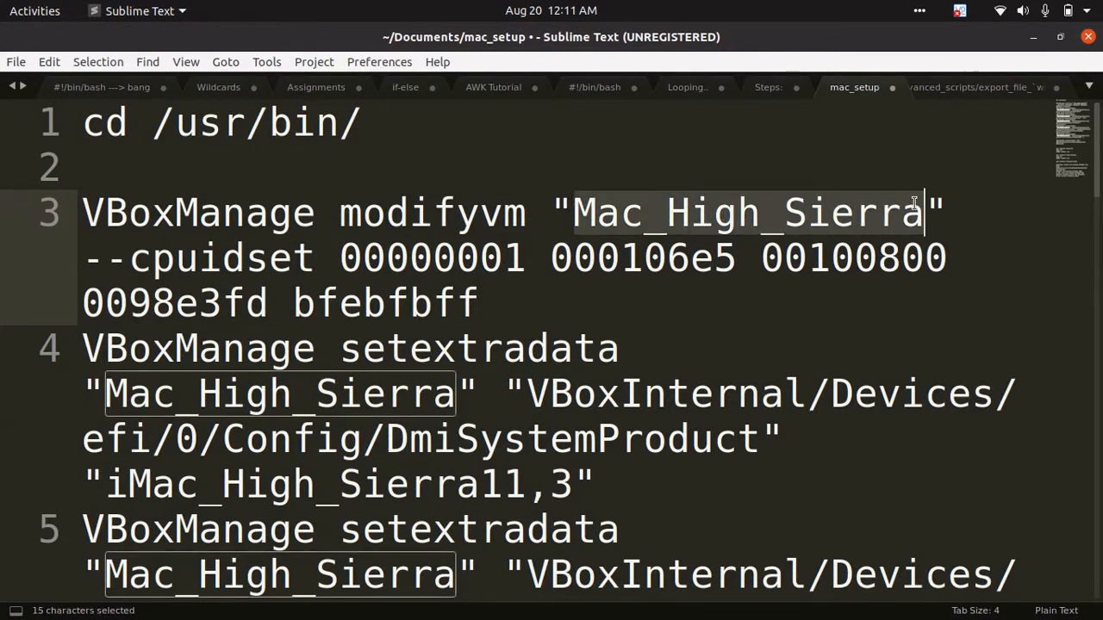
{"action": "key", "text": "ctrl+f"}
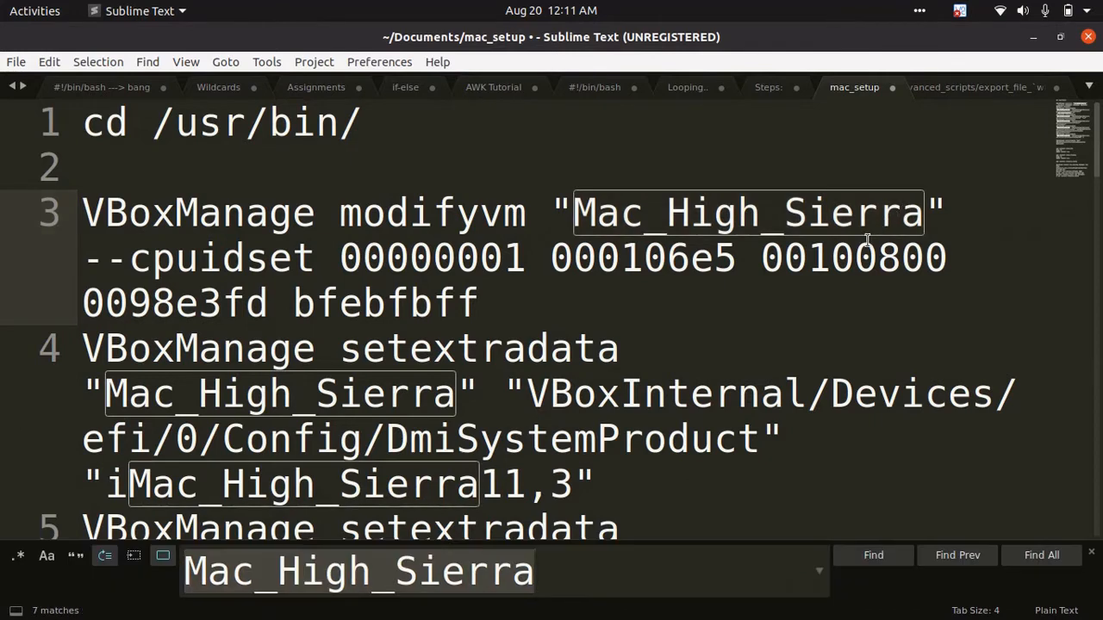
{"action": "key", "text": "ctrl+h"}
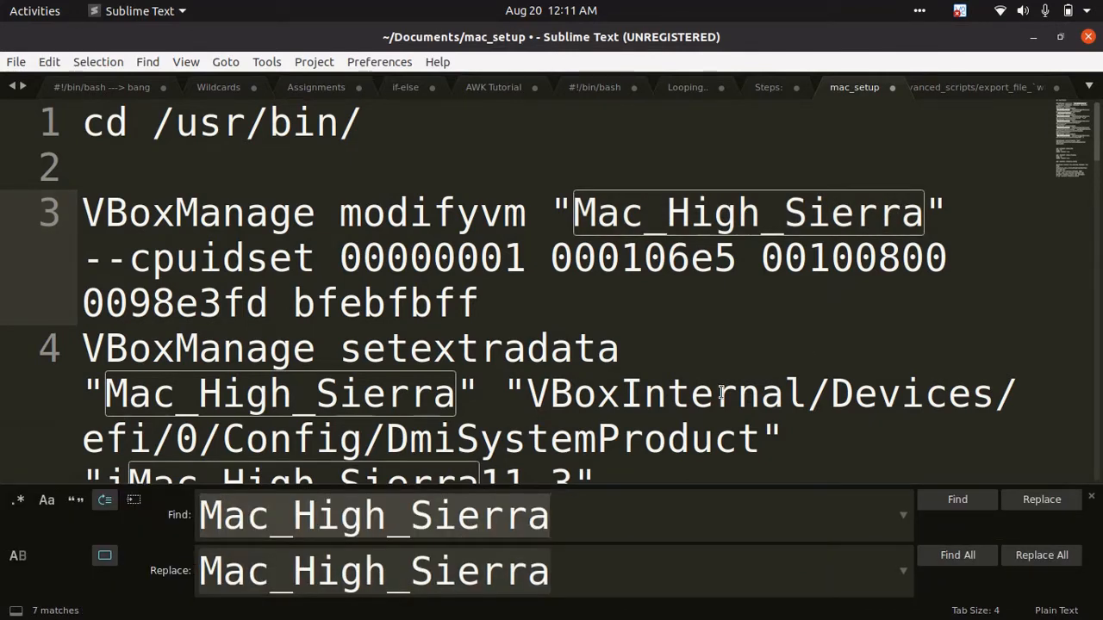
{"action": "left_click_drag", "start_coordinate": [556, 572], "coordinate": [183, 570]}
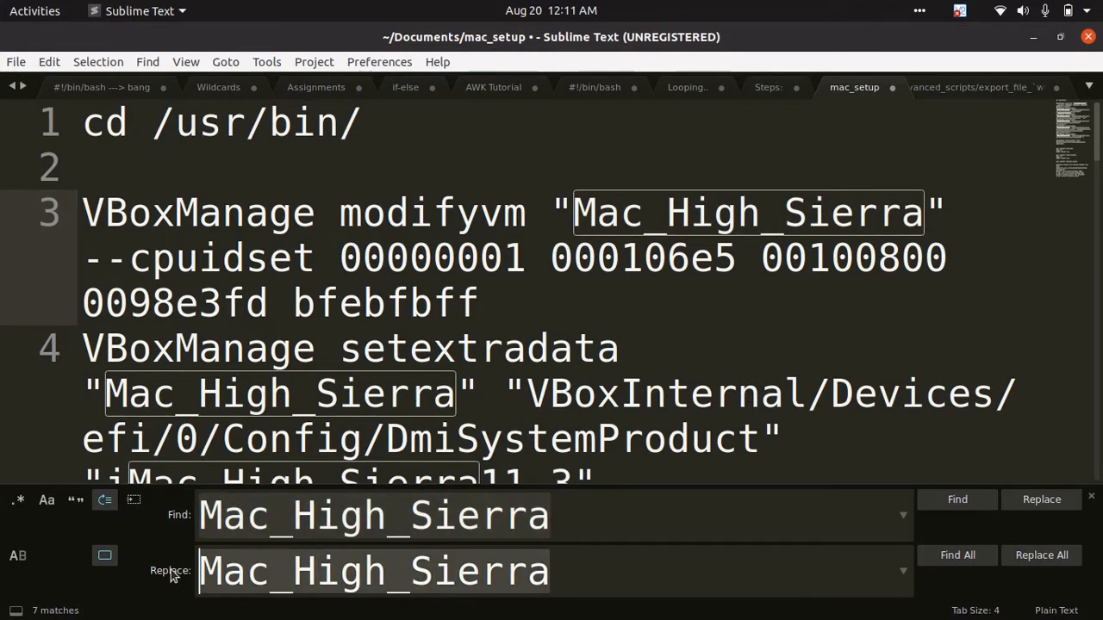
{"action": "type", "text": "MacOS"}
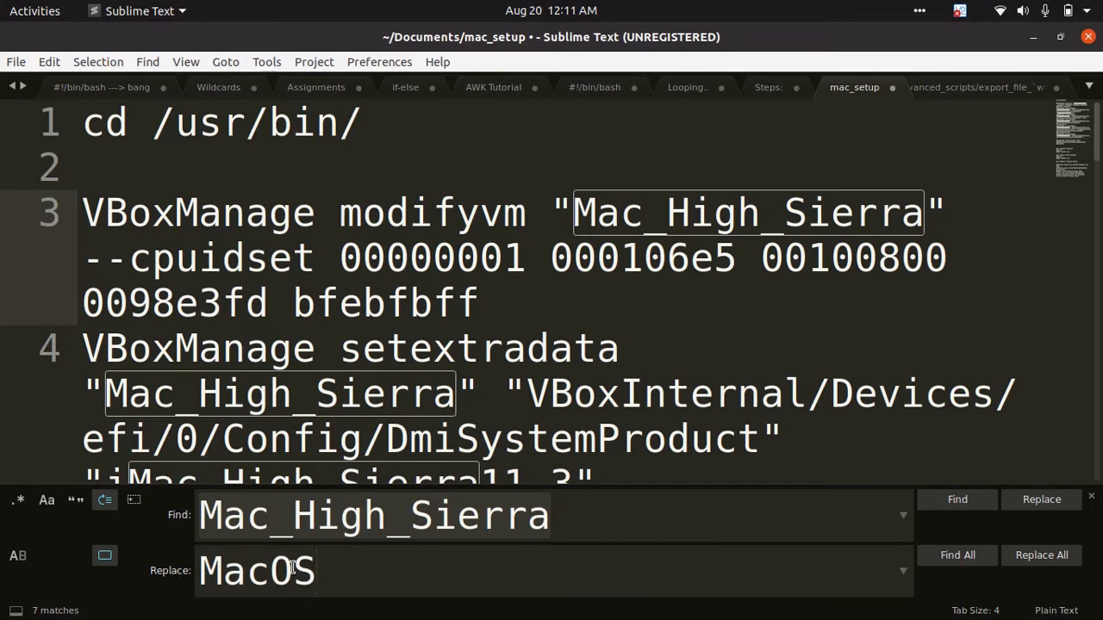
{"action": "left_click", "coordinate": [1049, 558]}
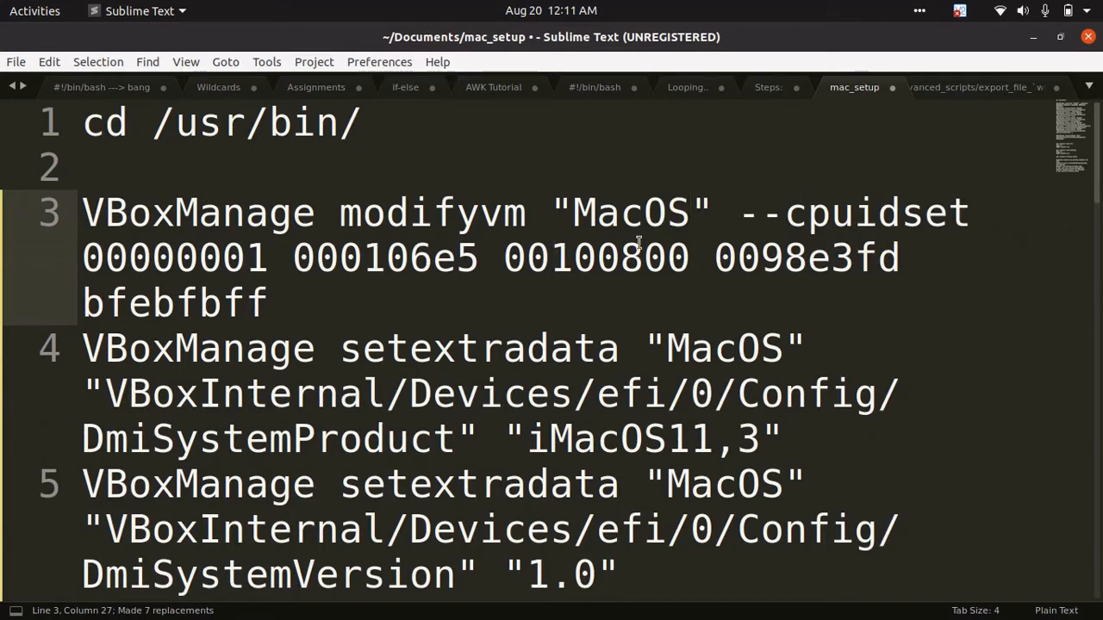
Replace “mac” in the EfiGraphicsResolution command on line 10 with "MacOS" copied from line 8
{"action": "scroll", "coordinate": [333, 325], "scroll_direction": "down", "scroll_amount": 3}
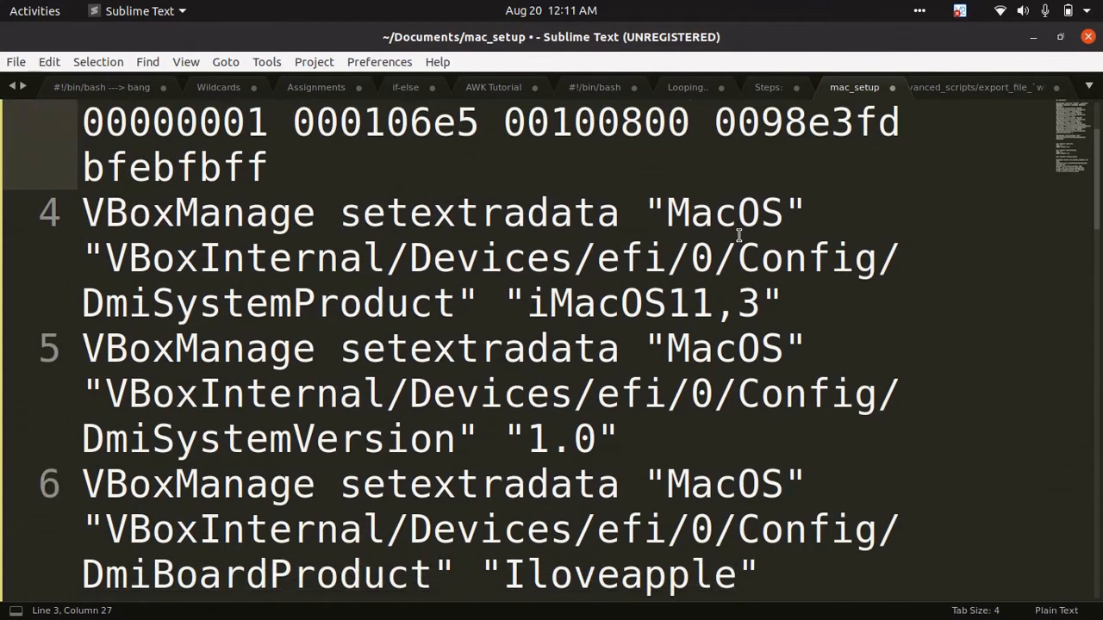
{"action": "scroll", "coordinate": [739, 349], "scroll_direction": "down", "scroll_amount": 5}
{"action": "scroll", "coordinate": [740, 349], "scroll_direction": "down", "scroll_amount": 2}
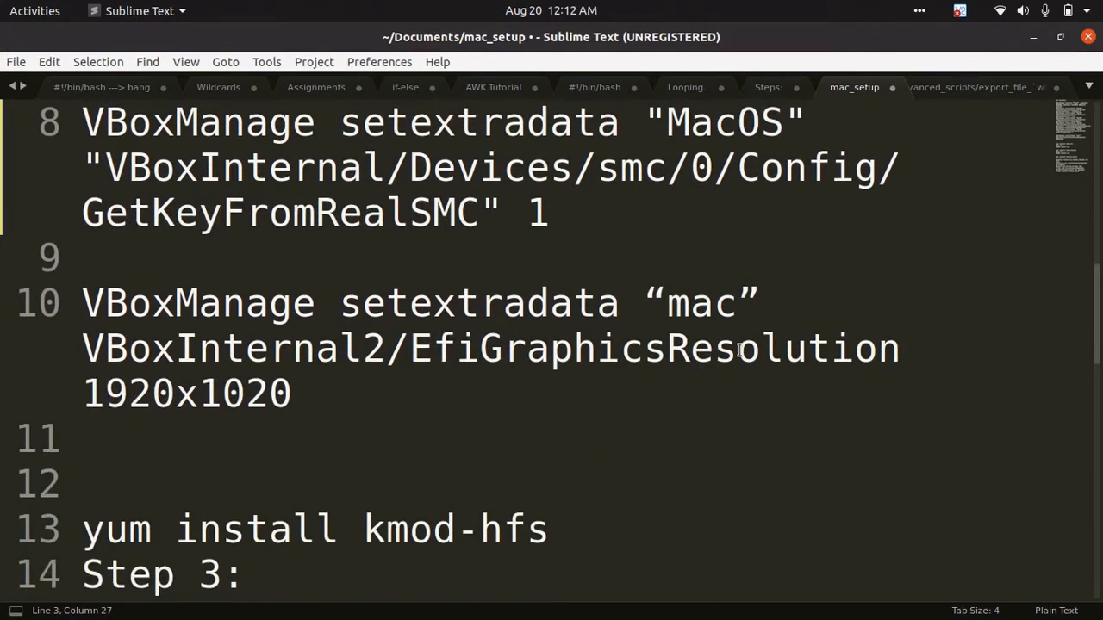
{"action": "scroll", "coordinate": [306, 465], "scroll_direction": "up", "scroll_amount": 1}
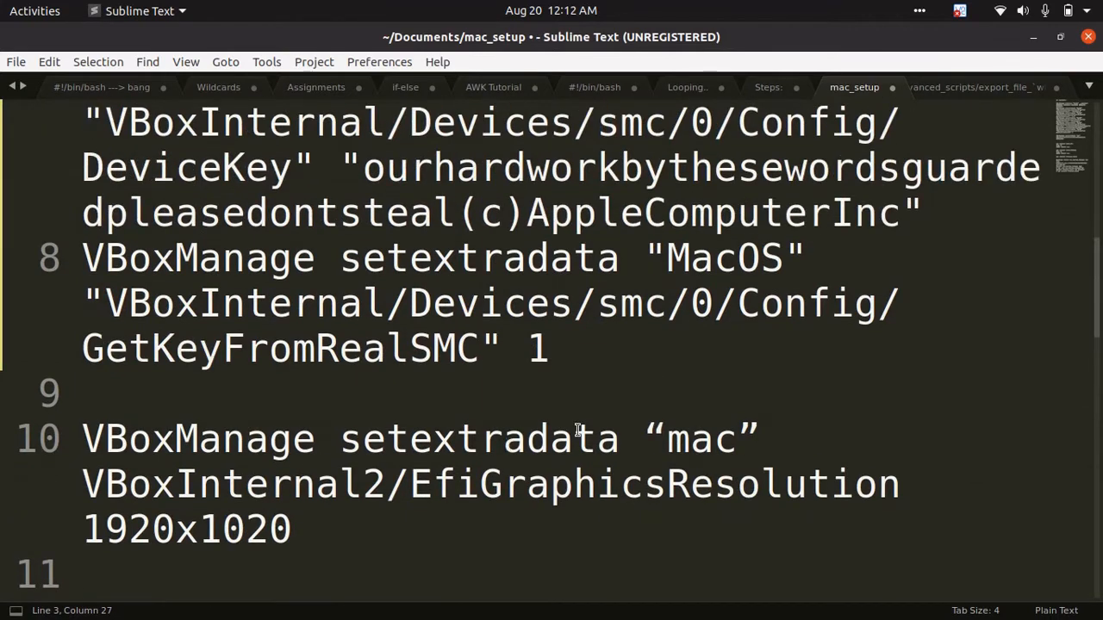
{"action": "double_click", "coordinate": [701, 440]}
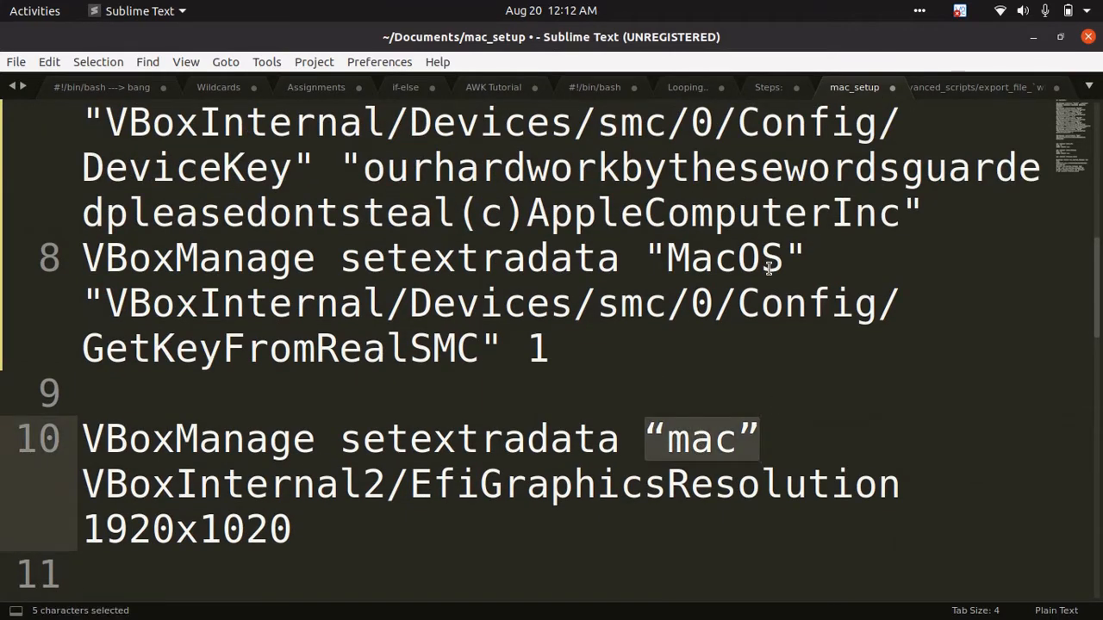
{"action": "left_click_drag", "start_coordinate": [805, 258], "coordinate": [647, 259]}
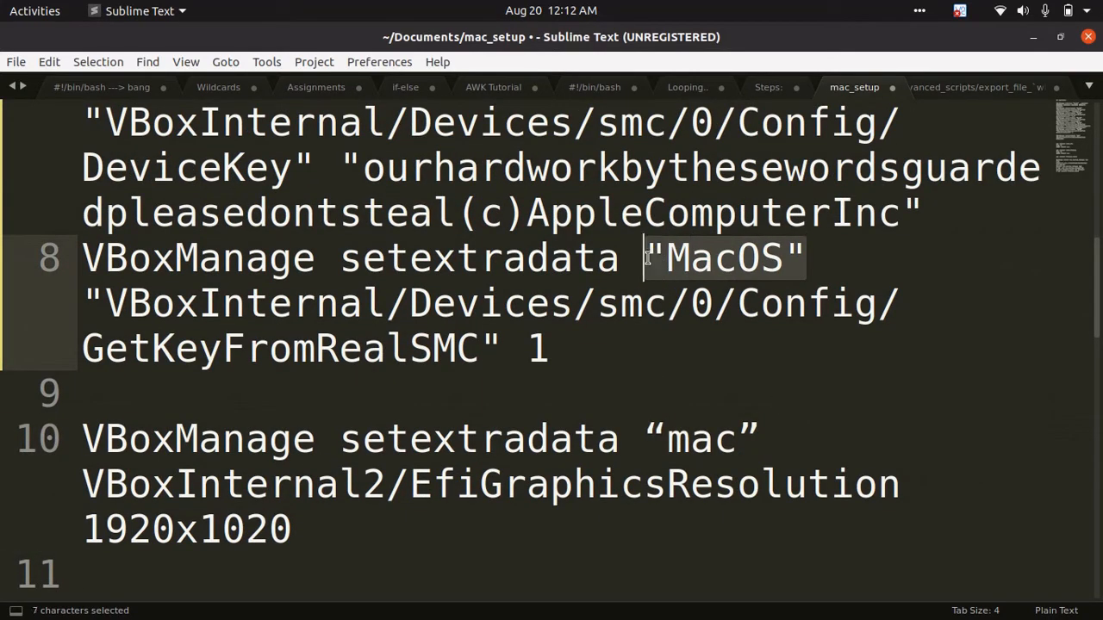
{"action": "key", "text": "ctrl+c"}
{"action": "left_click_drag", "start_coordinate": [766, 430], "coordinate": [638, 427]}
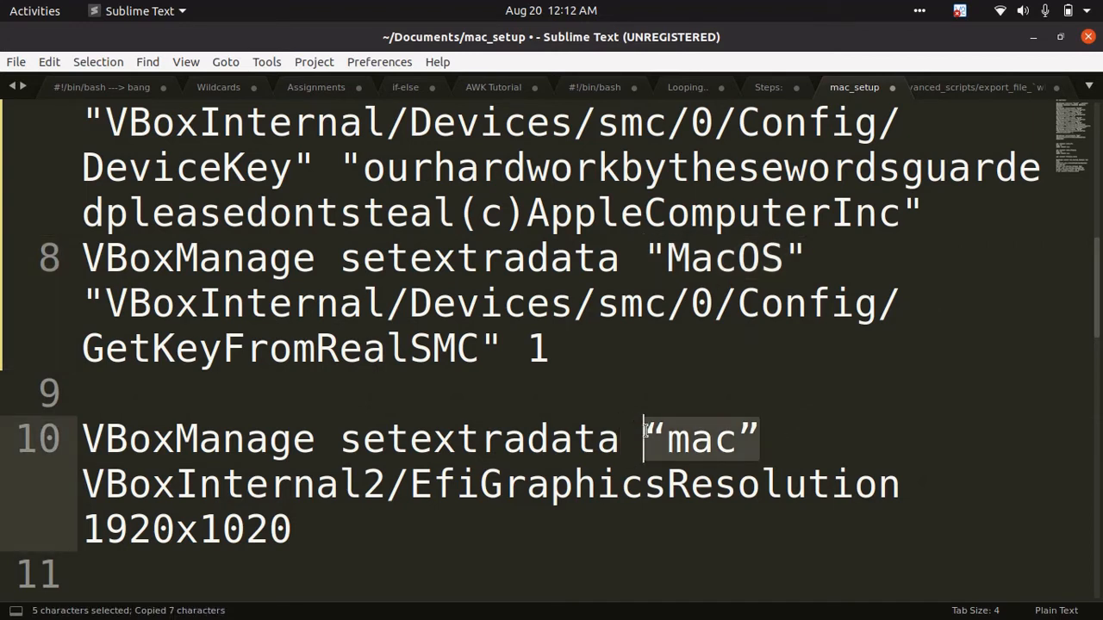
{"action": "key", "text": "ctrl+v"}
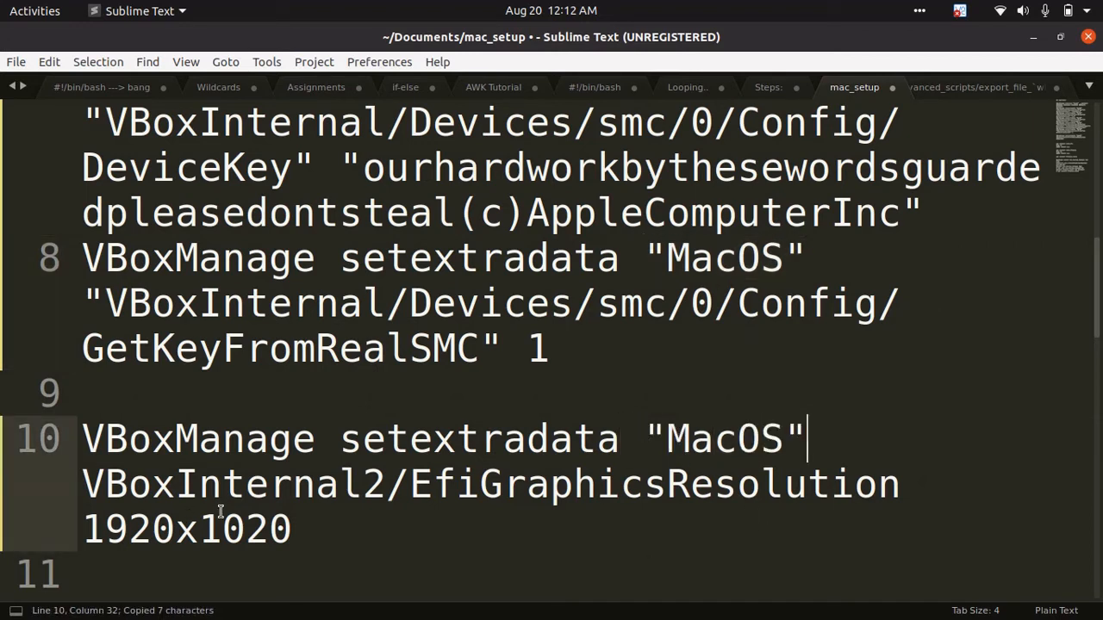
Review the edited commands, and open a terminal window moved clear of the cd /usr/bin/ line
{"action": "scroll", "coordinate": [447, 537], "scroll_direction": "down", "scroll_amount": 2}
{"action": "scroll", "coordinate": [447, 538], "scroll_direction": "up", "scroll_amount": 4}
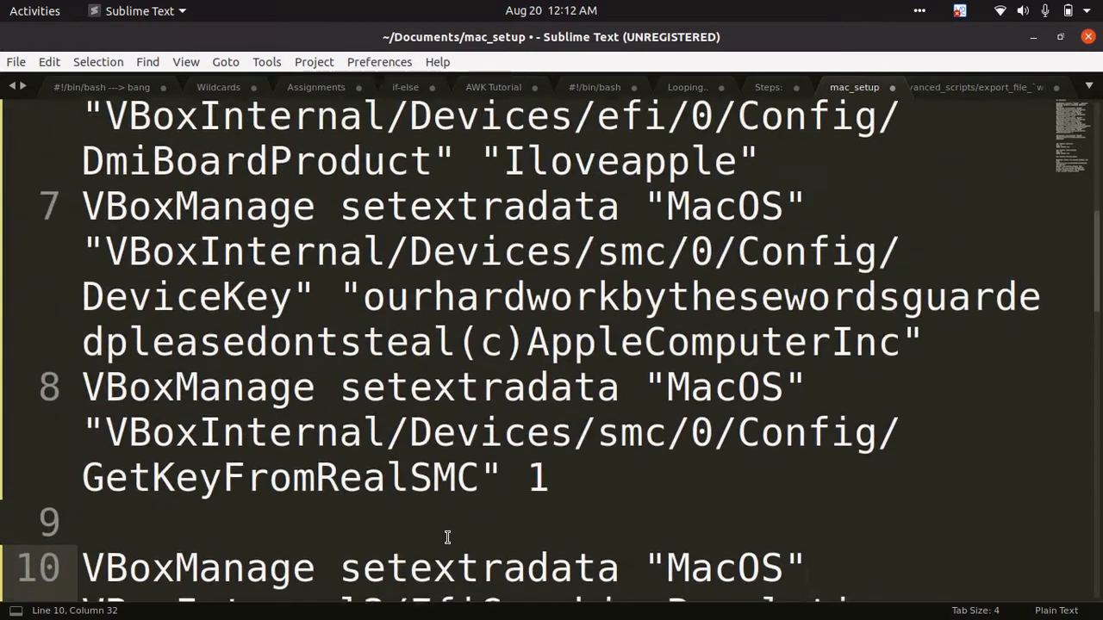
{"action": "scroll", "coordinate": [447, 538], "scroll_direction": "down", "scroll_amount": 2}
{"action": "scroll", "coordinate": [447, 538], "scroll_direction": "up", "scroll_amount": 2}
{"action": "scroll", "coordinate": [447, 538], "scroll_direction": "up", "scroll_amount": 4}
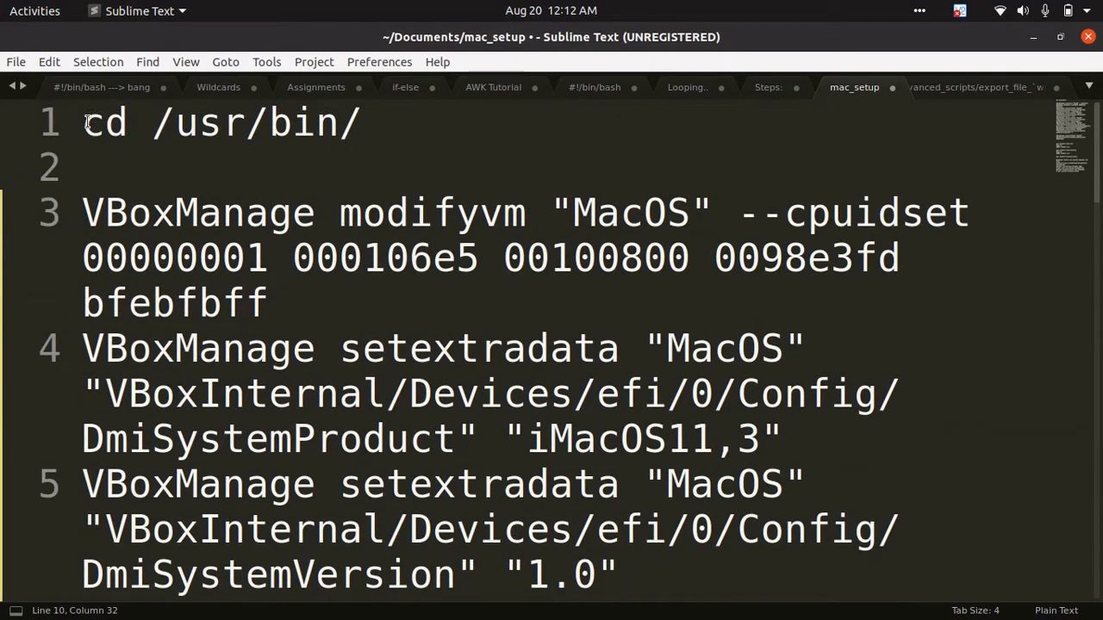
{"action": "left_click_drag", "start_coordinate": [86, 123], "coordinate": [403, 125]}
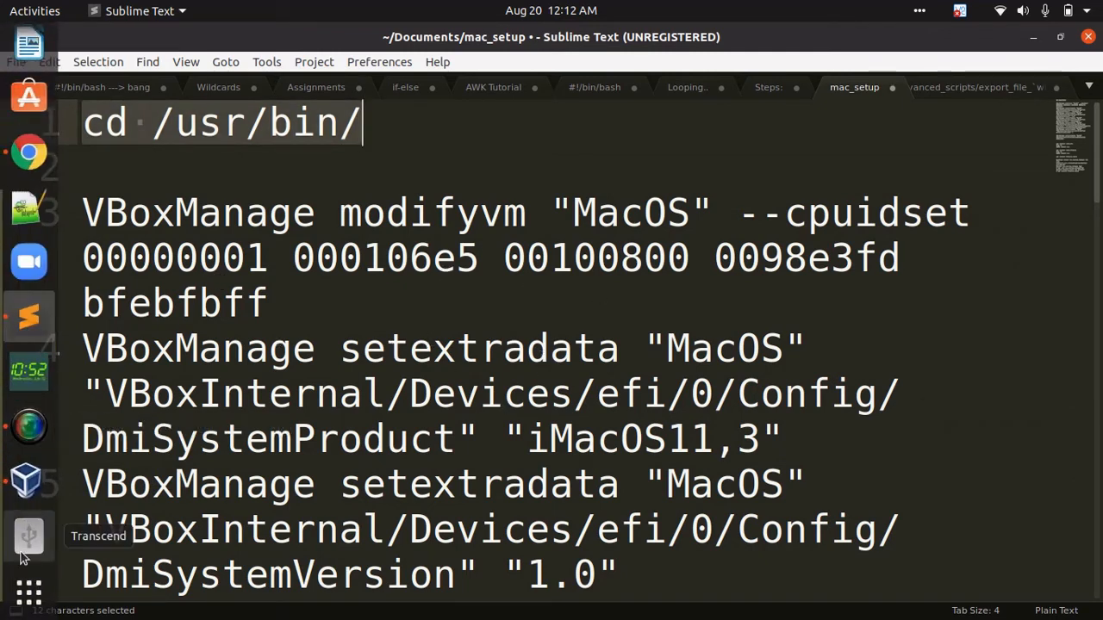
{"action": "key", "text": "ctrl+alt+t"}
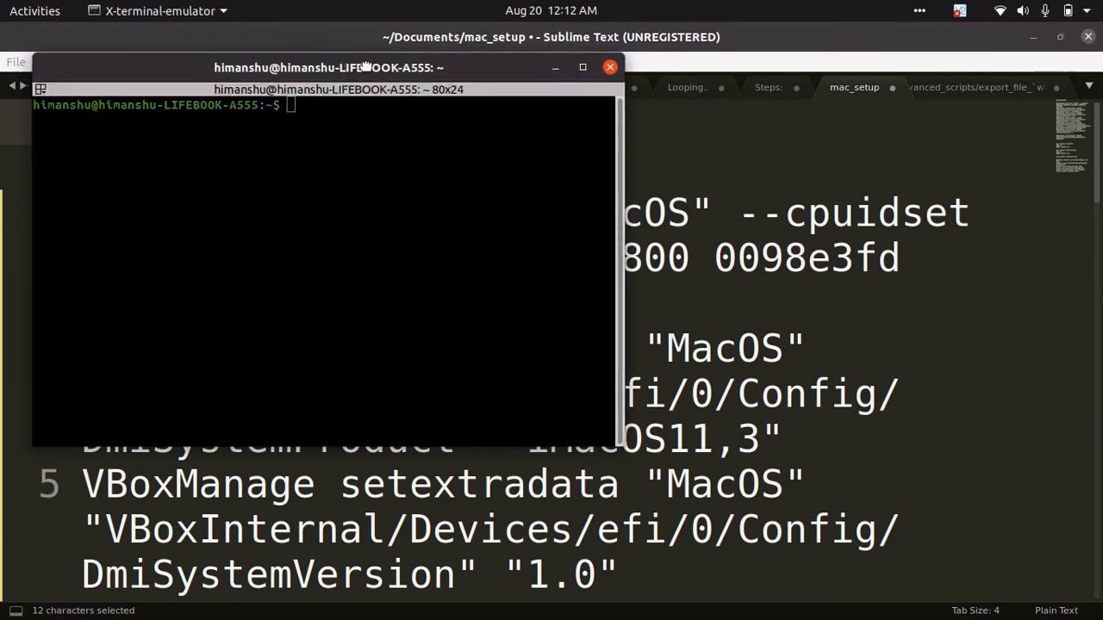
{"action": "left_click_drag", "start_coordinate": [366, 67], "coordinate": [735, 113]}
Copy the cd /usr/bin/ command from line 1 of mac_setup and run it in the terminal
{"action": "left_click", "coordinate": [323, 131]}
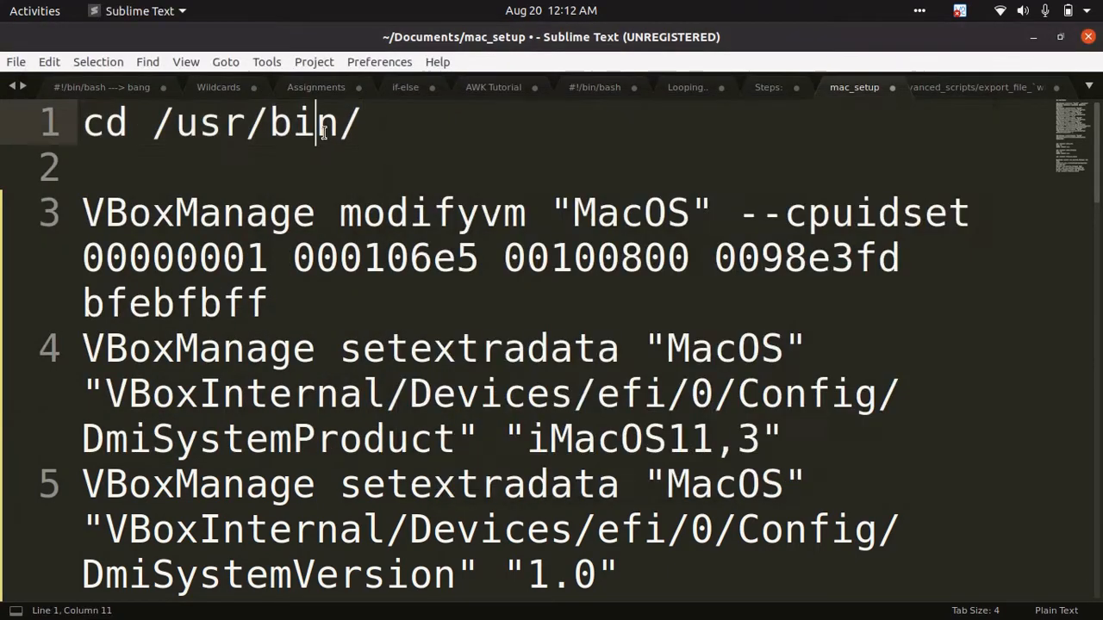
{"action": "left_click_drag", "start_coordinate": [387, 115], "coordinate": [31, 124]}
{"action": "key", "text": "ctrl+c"}
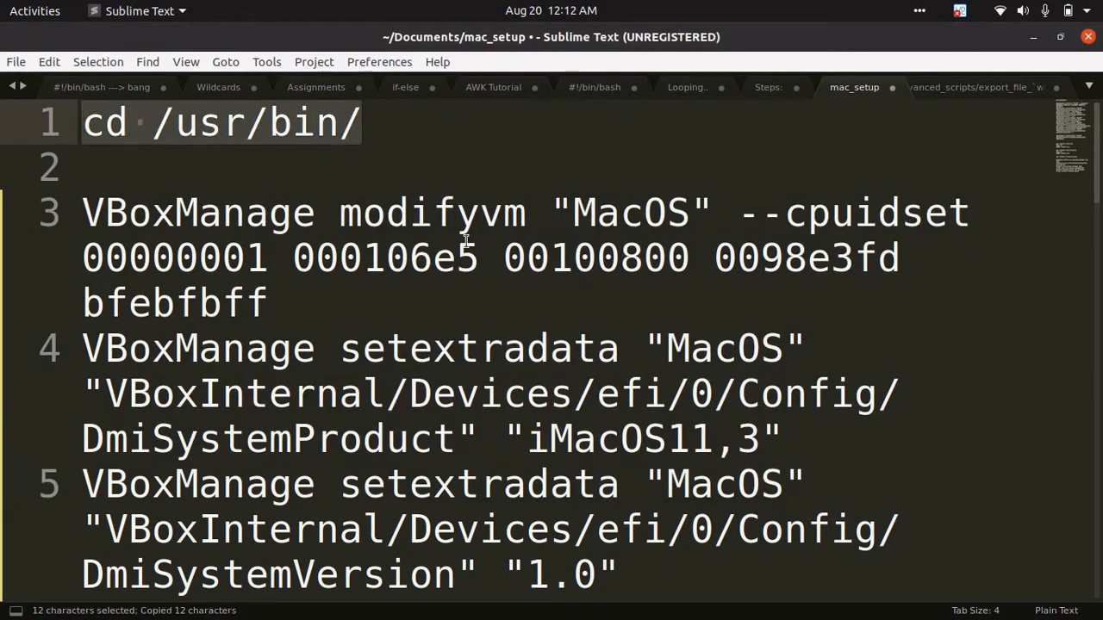
{"action": "key", "text": "alt+Tab"}
{"action": "key", "text": "ctrl+shift+v"}
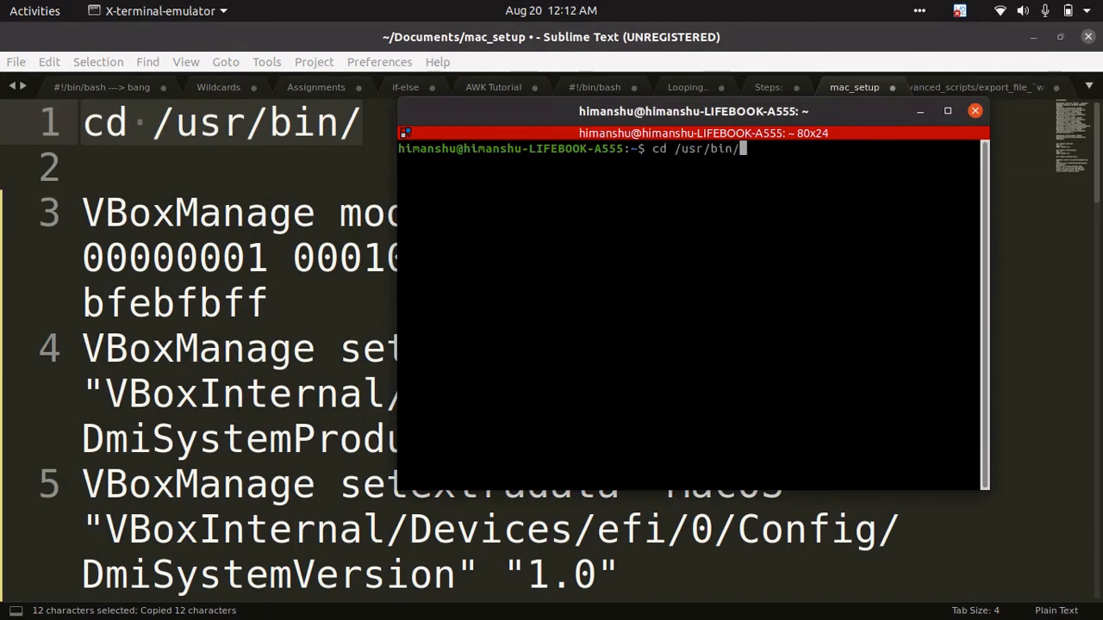
{"action": "key", "text": "Return"}
Copy the VBoxManage modifyvm "MacOS" --cpuidset command from line 3 of mac_setup and run it in the terminal
{"action": "left_click", "coordinate": [152, 207]}
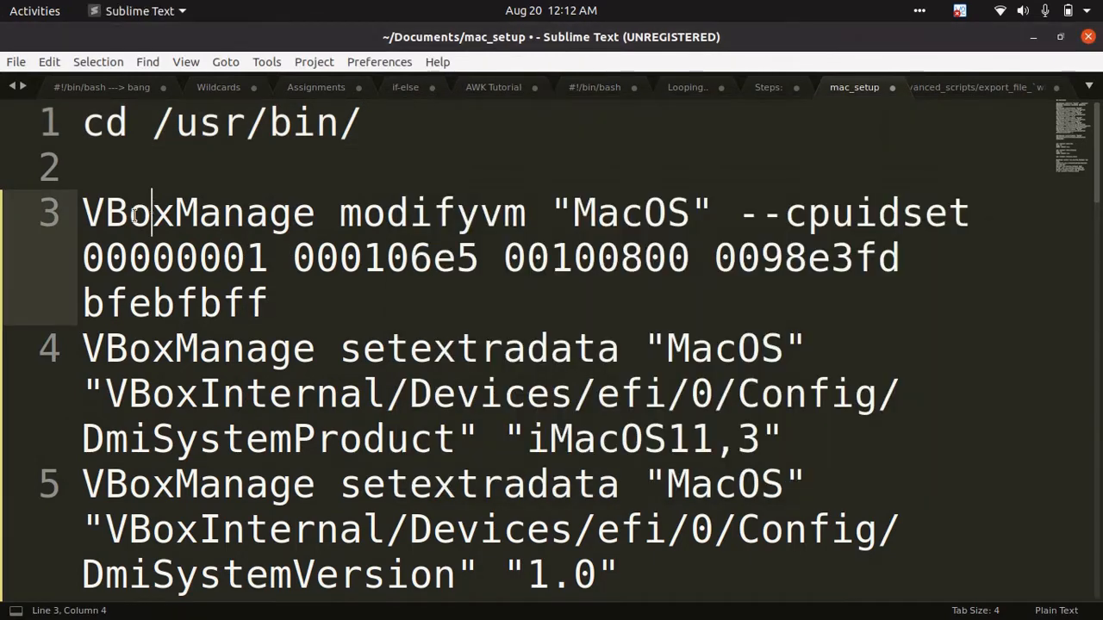
{"action": "left_click_drag", "start_coordinate": [86, 207], "coordinate": [269, 303]}
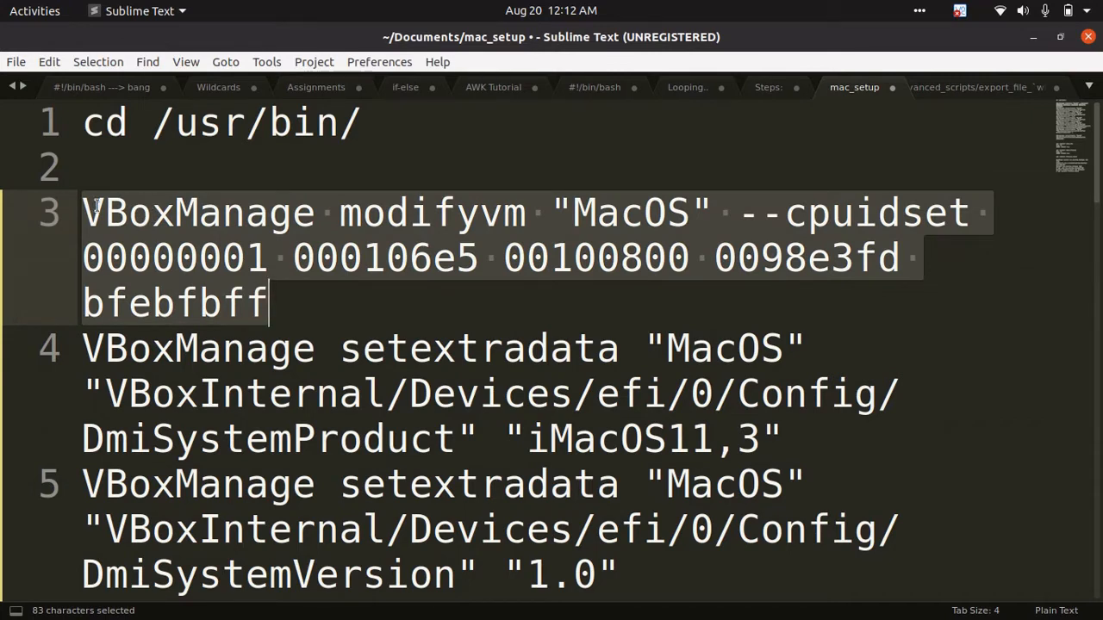
{"action": "left_click", "coordinate": [282, 310]}
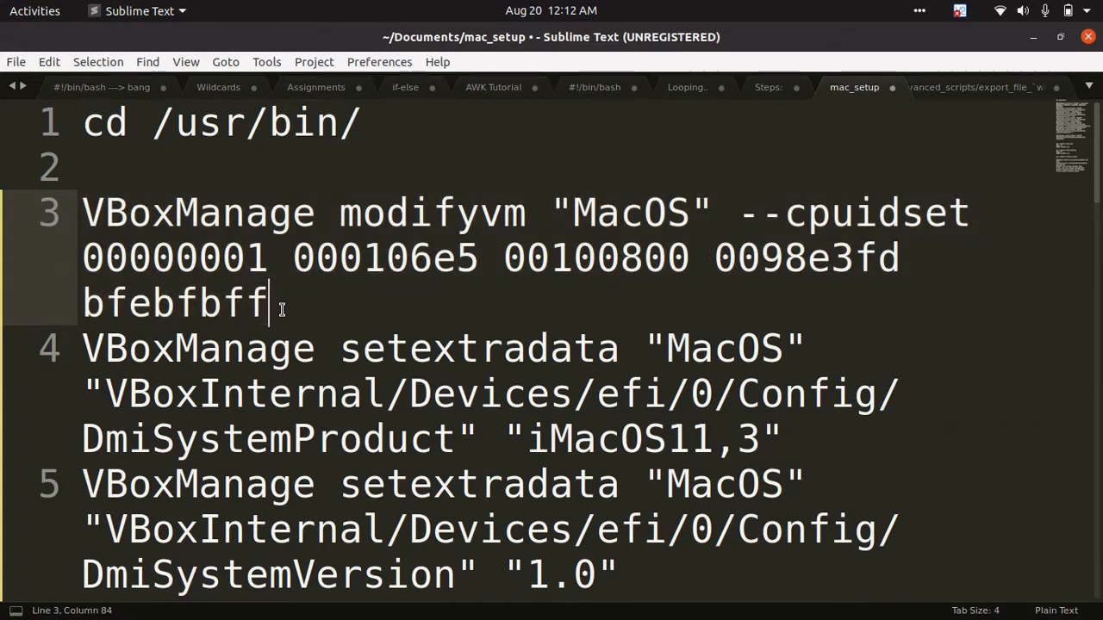
{"action": "key", "text": "shift+Home"}
{"action": "key", "text": "shift+Home"}
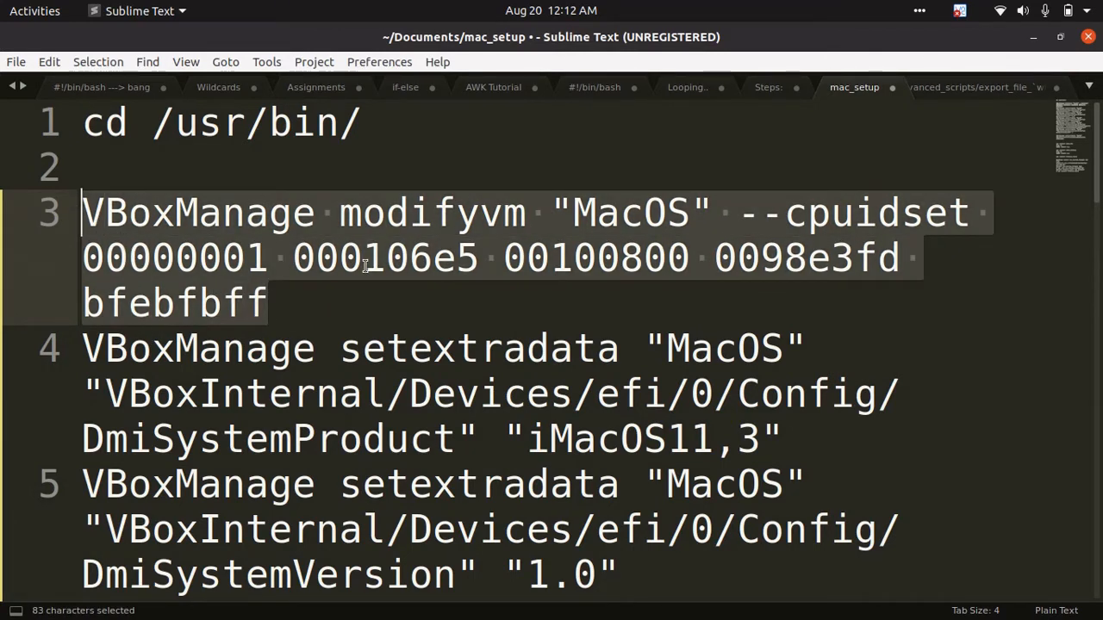
{"action": "key", "text": "End"}
{"action": "key", "text": "shift+Home"}
{"action": "key", "text": "shift+Home"}
{"action": "key", "text": "ctrl+c"}
{"action": "key", "text": "alt+Tab"}
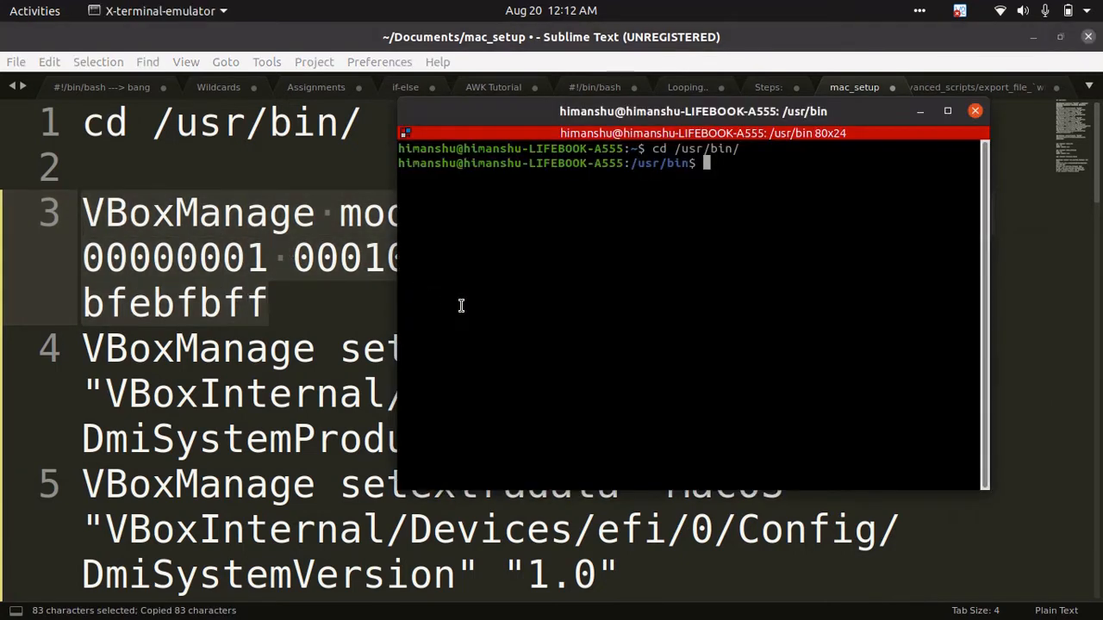
{"action": "key", "text": "ctrl+shift+v"}
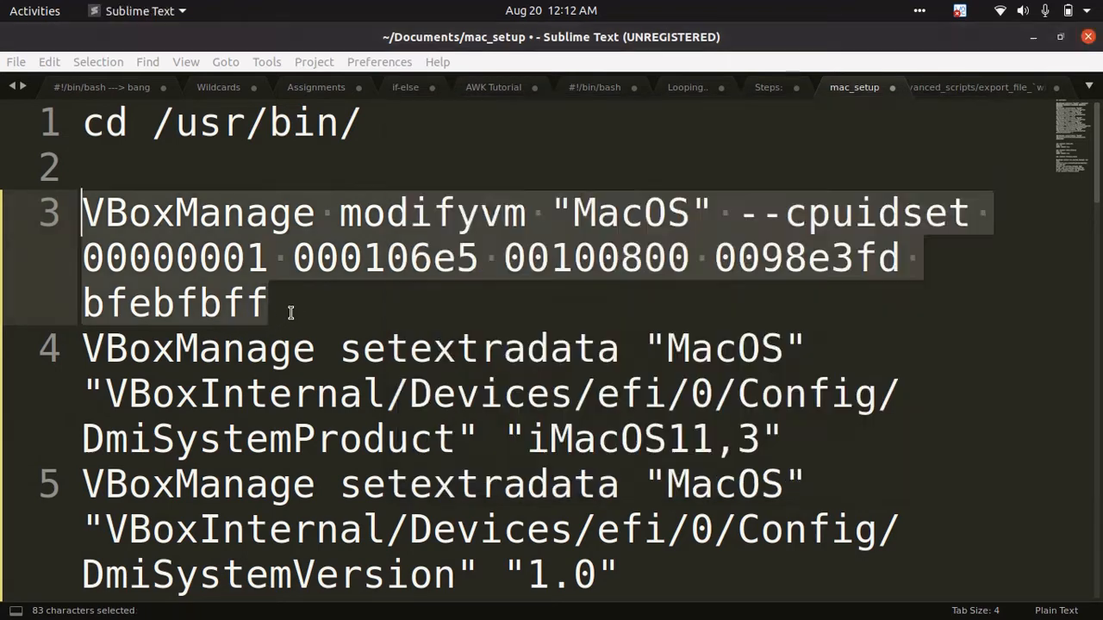
Copy the DmiSystemProduct "iMacOS11,3" command from line 4 of mac_setup and run it in the terminal
{"action": "left_click", "coordinate": [285, 312]}
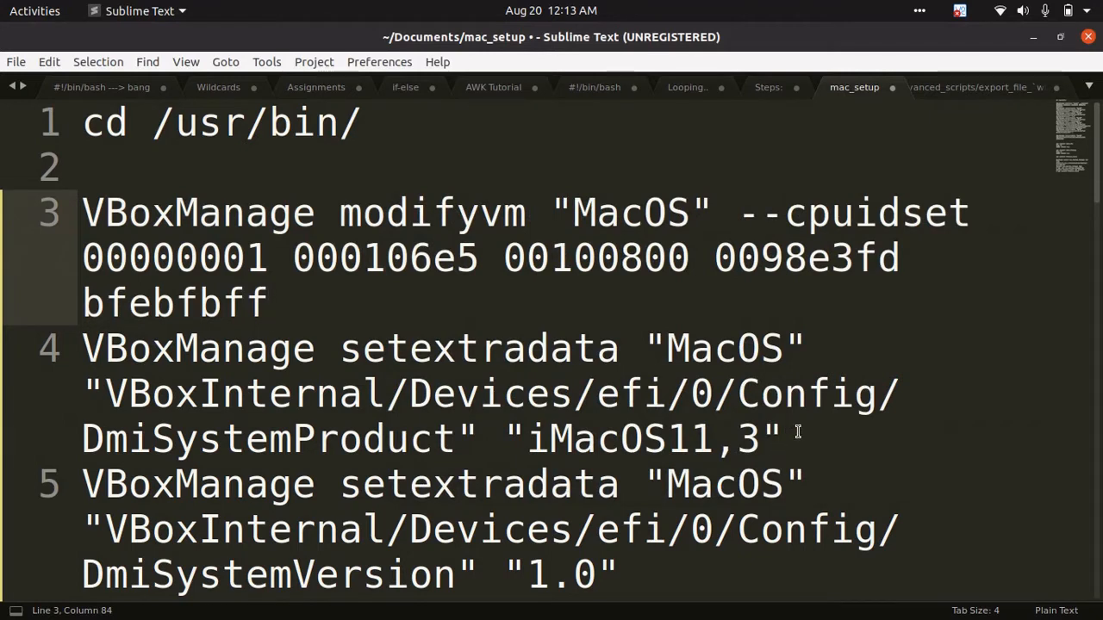
{"action": "left_click_drag", "start_coordinate": [798, 431], "coordinate": [83, 362]}
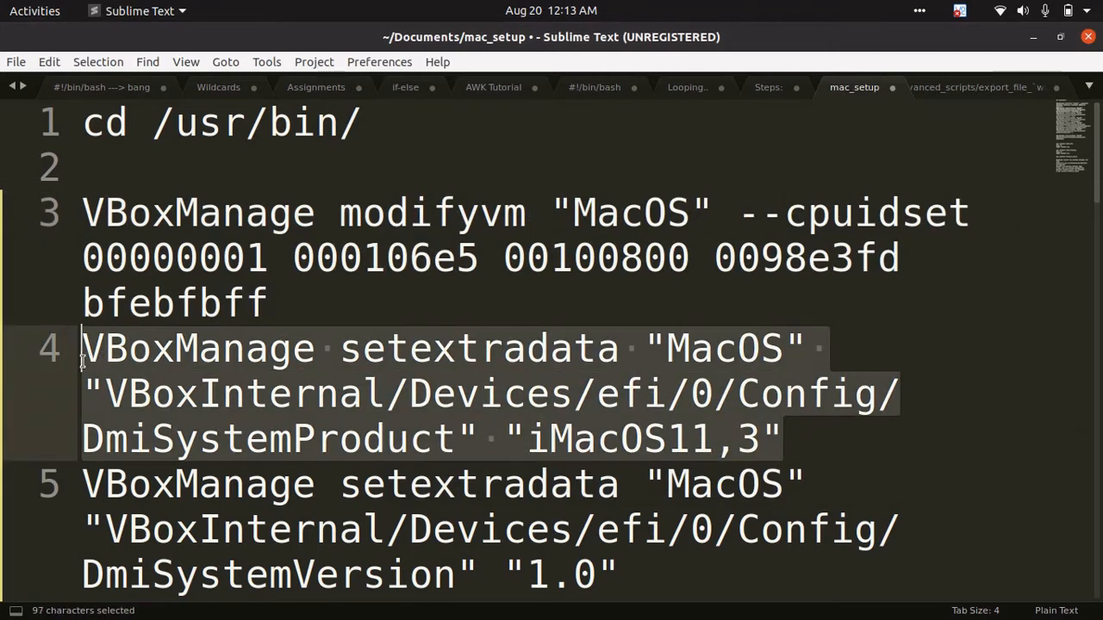
{"action": "key", "text": "ctrl+c"}
{"action": "key", "text": "alt+Tab"}
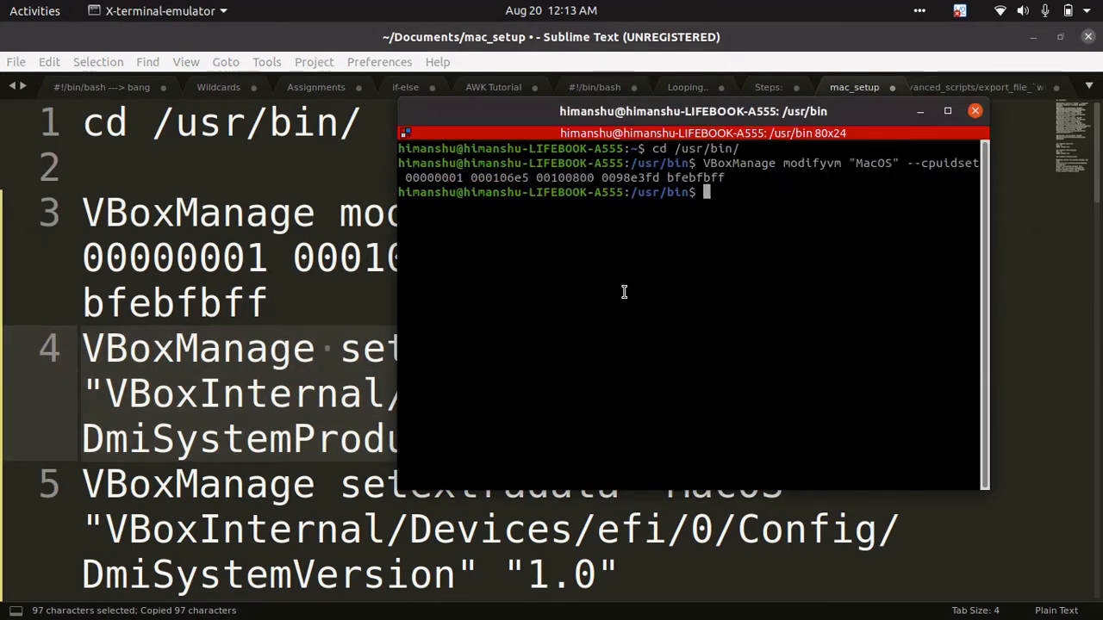
{"action": "key", "text": "ctrl+shift+v"}
{"action": "key", "text": "Return"}
Copy the DmiSystemVersion "1.0" command from line 5 of mac_setup and run it in the terminal
{"action": "left_click", "coordinate": [261, 436]}
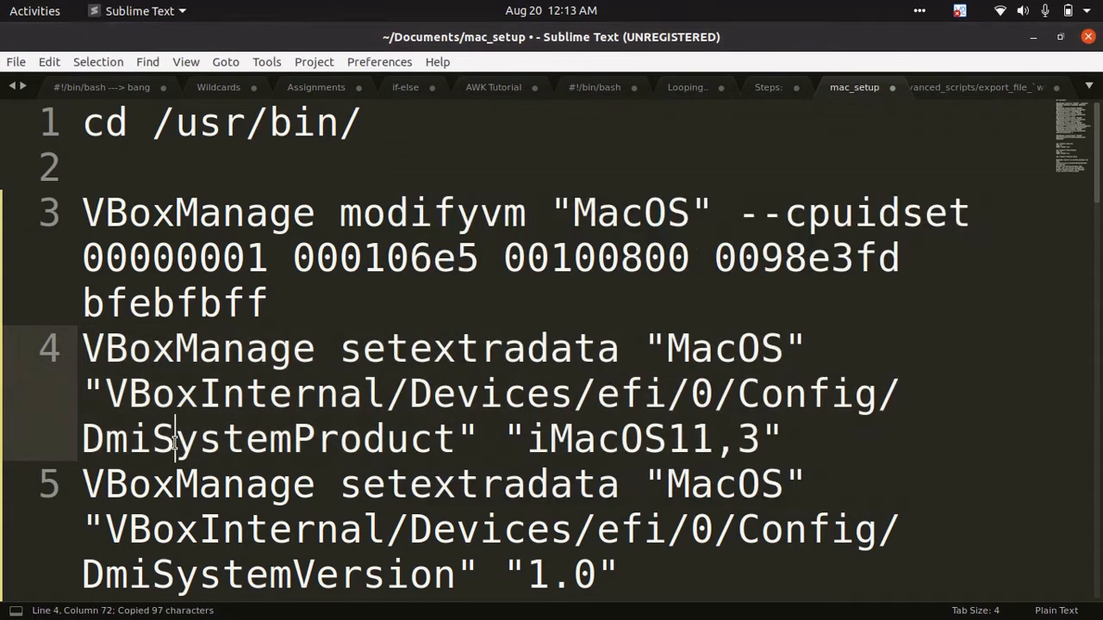
{"action": "scroll", "coordinate": [259, 441], "scroll_direction": "down", "scroll_amount": 1}
{"action": "left_click", "coordinate": [656, 447]}
{"action": "left_click_drag", "start_coordinate": [657, 447], "coordinate": [65, 343]}
{"action": "key", "text": "ctrl+c"}
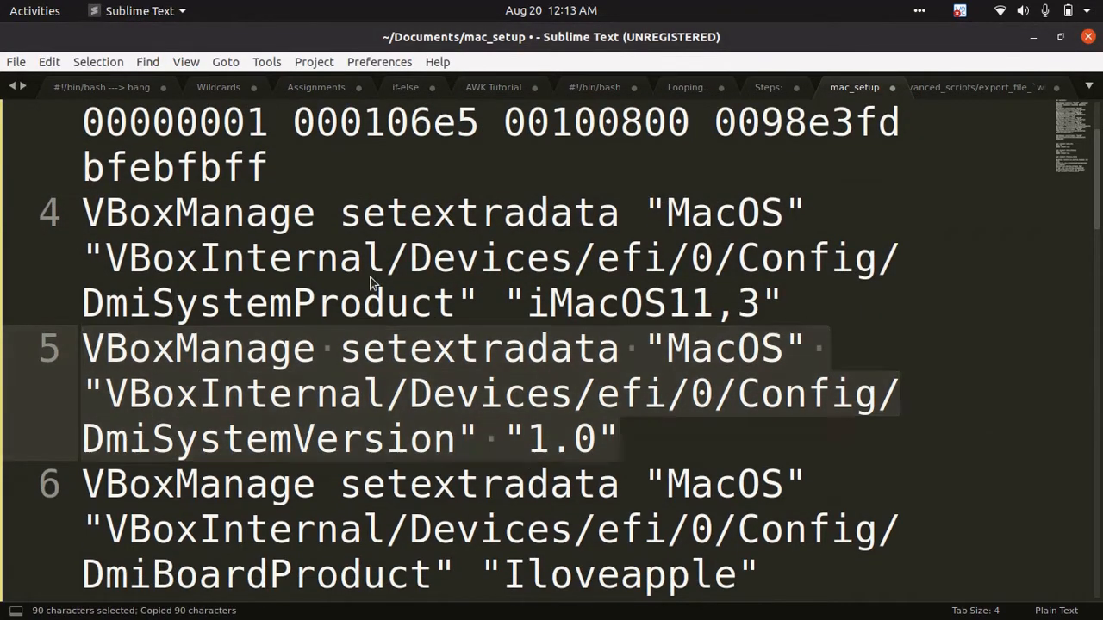
{"action": "key", "text": "alt+Tab"}
{"action": "key", "text": "ctrl+shift+v"}
{"action": "key", "text": "Return"}
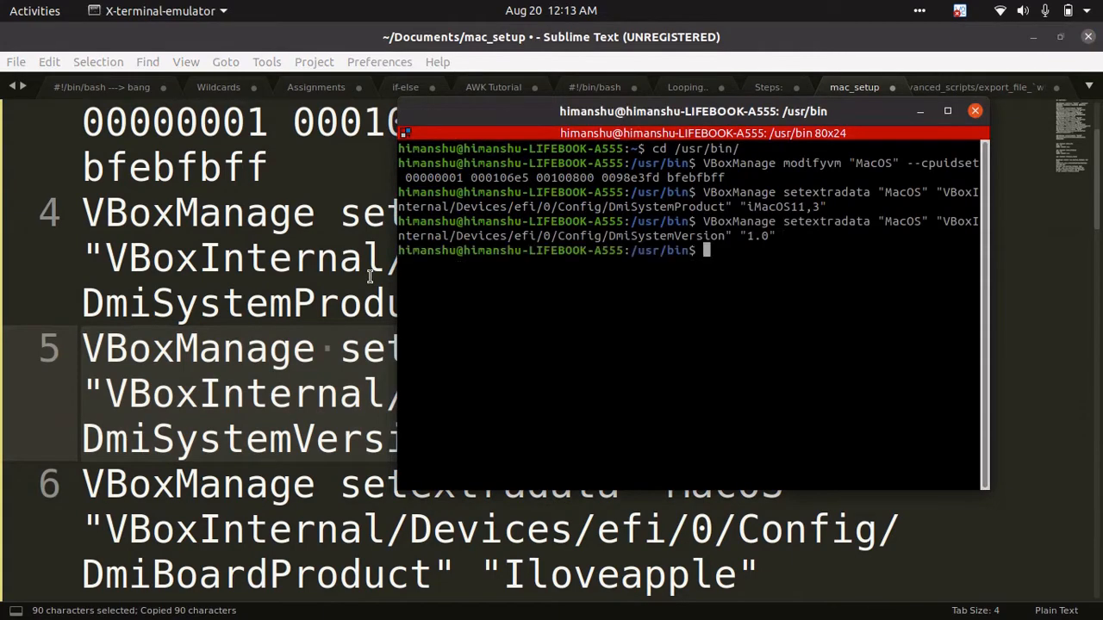
Copy the DmiBoardProduct "Iloveapple" command from line 6 of mac_setup and run it in the terminal
{"action": "left_click", "coordinate": [200, 387]}
{"action": "scroll", "coordinate": [275, 367], "scroll_direction": "down", "scroll_amount": 2}
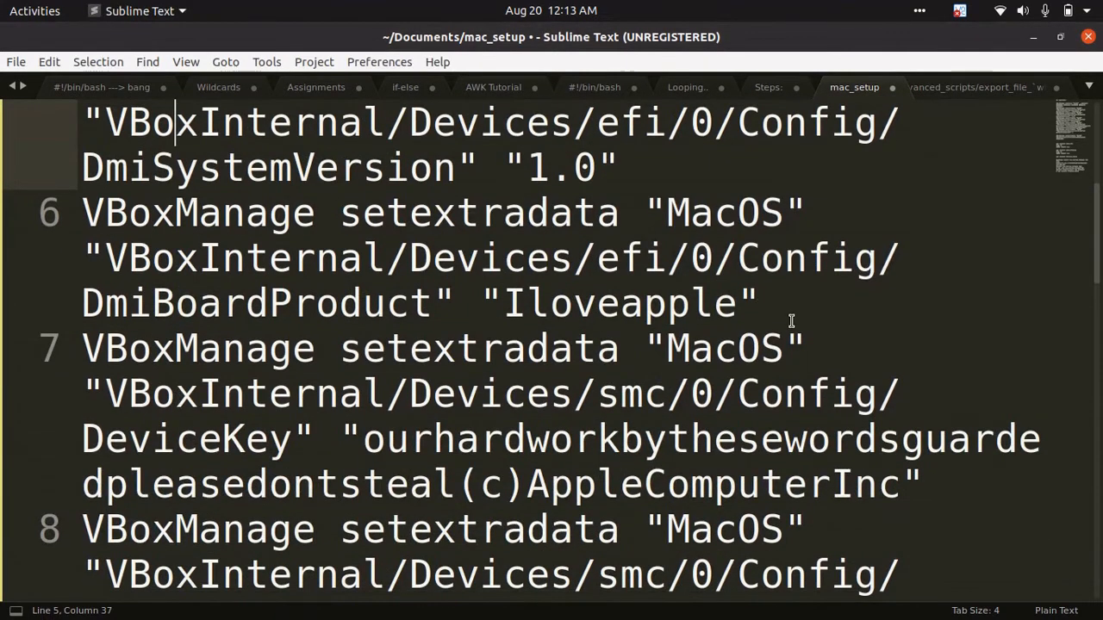
{"action": "left_click_drag", "start_coordinate": [789, 309], "coordinate": [58, 210]}
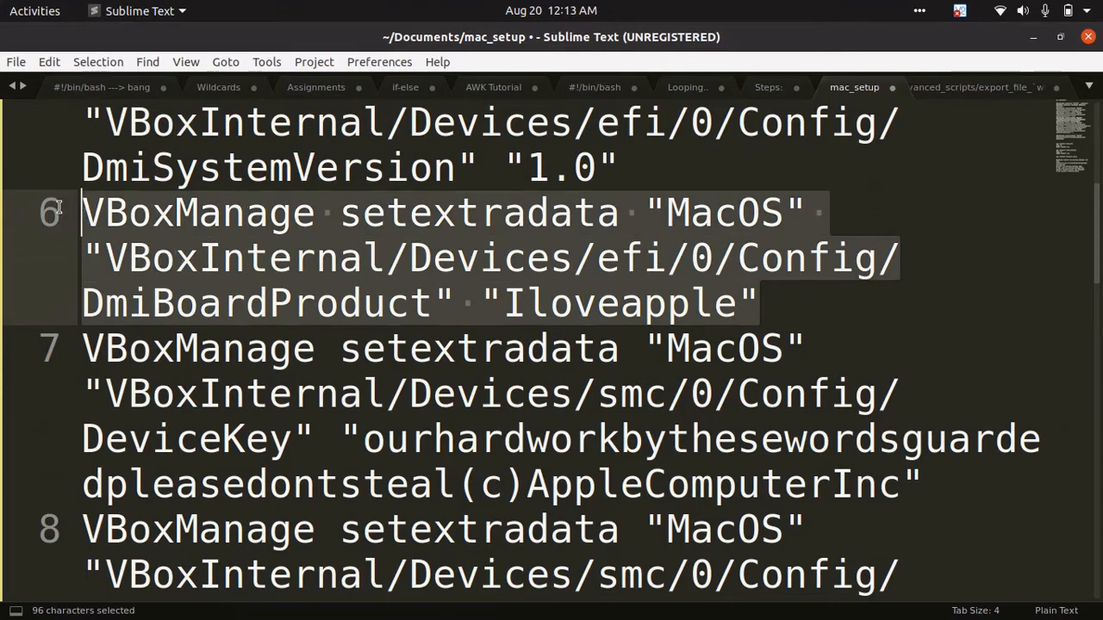
{"action": "key", "text": "ctrl+c"}
{"action": "key", "text": "alt+Tab"}
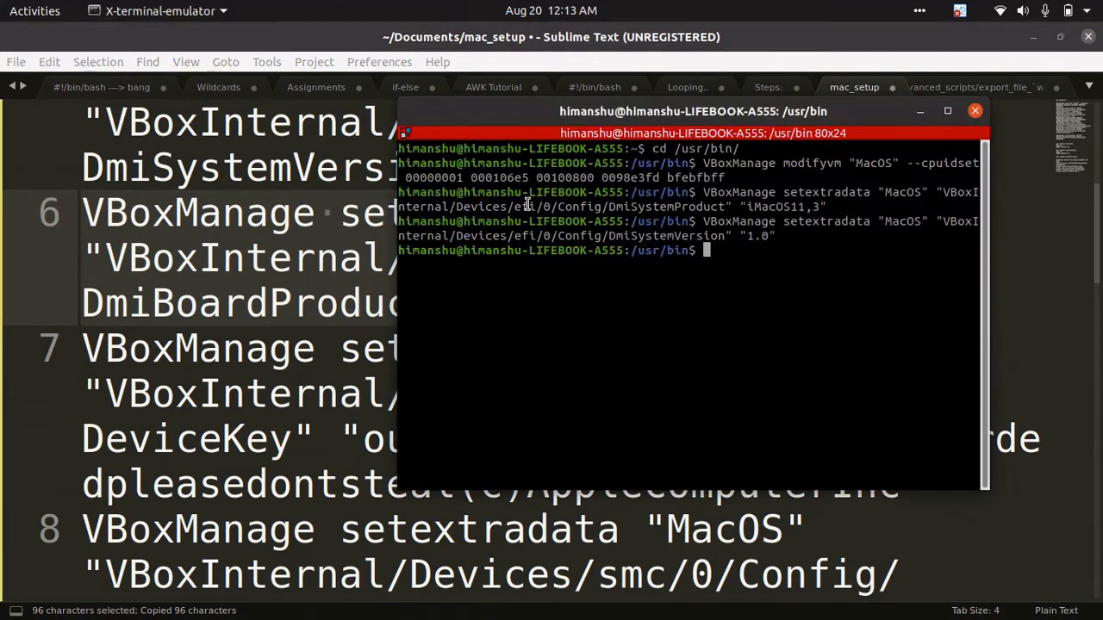
{"action": "key", "text": "ctrl+shift+v"}
{"action": "key", "text": "Return"}
Copy the complete DeviceKey command from line 7 of mac_setup and run it in the terminal
{"action": "left_click", "coordinate": [160, 395]}
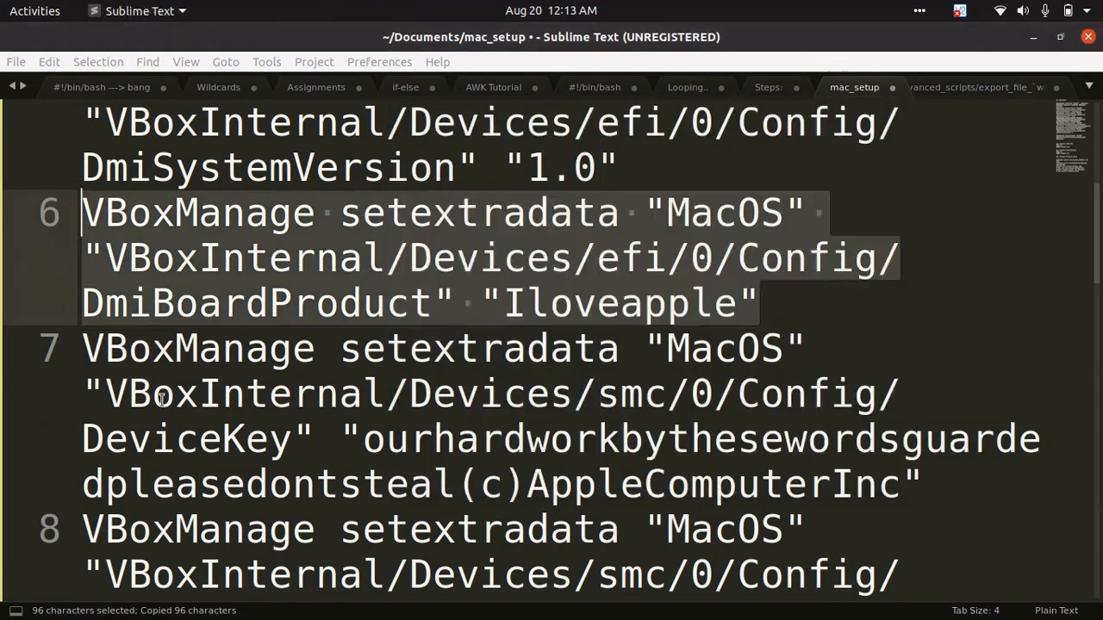
{"action": "left_click", "coordinate": [915, 483]}
{"action": "left_click_drag", "start_coordinate": [912, 478], "coordinate": [31, 351]}
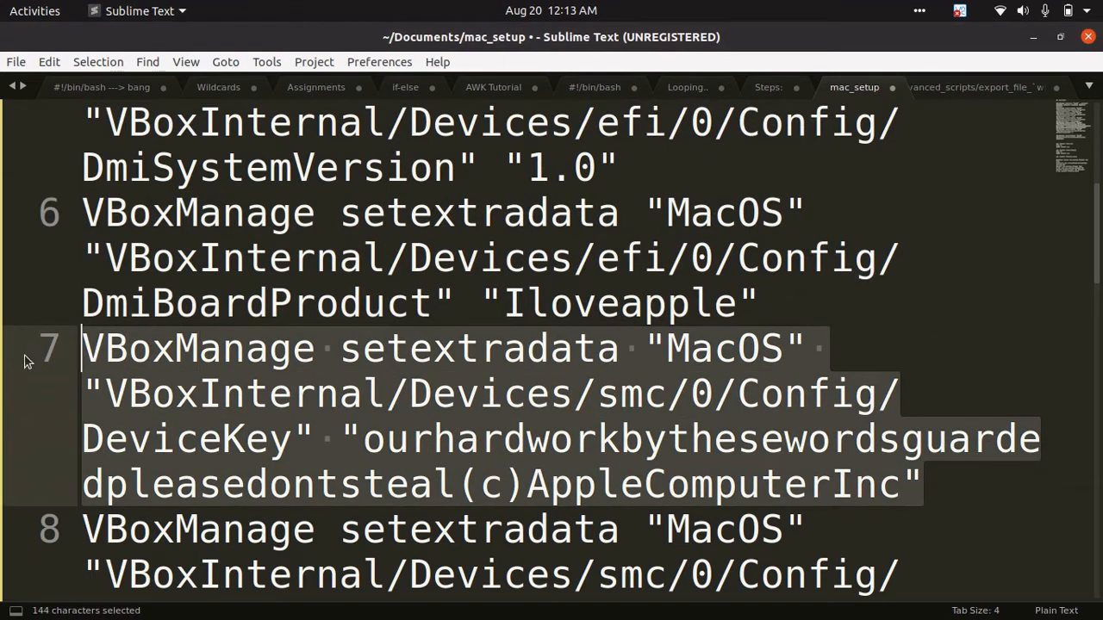
{"action": "key", "text": "ctrl+c"}
{"action": "key", "text": "alt+Tab"}
{"action": "key", "text": "ctrl+shift+v"}
{"action": "key", "text": "Return"}
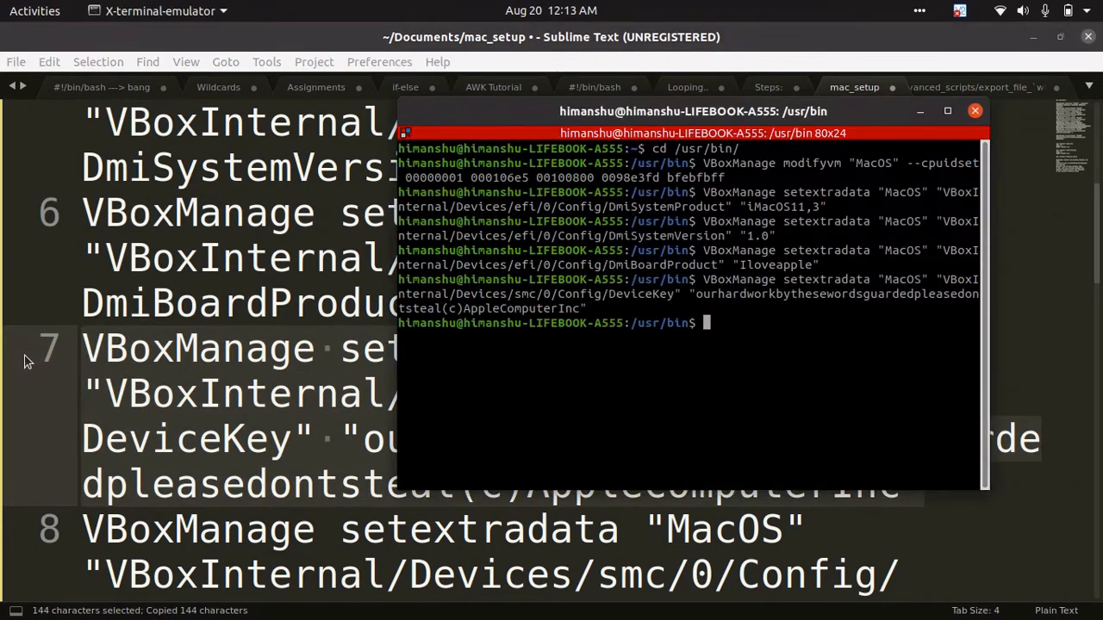
Copy the GetKeyFromRealSMC command with value 1 from line 8 of mac_setup and run it in the terminal
{"action": "left_click", "coordinate": [195, 444]}
{"action": "scroll", "coordinate": [195, 444], "scroll_direction": "down", "scroll_amount": 3}
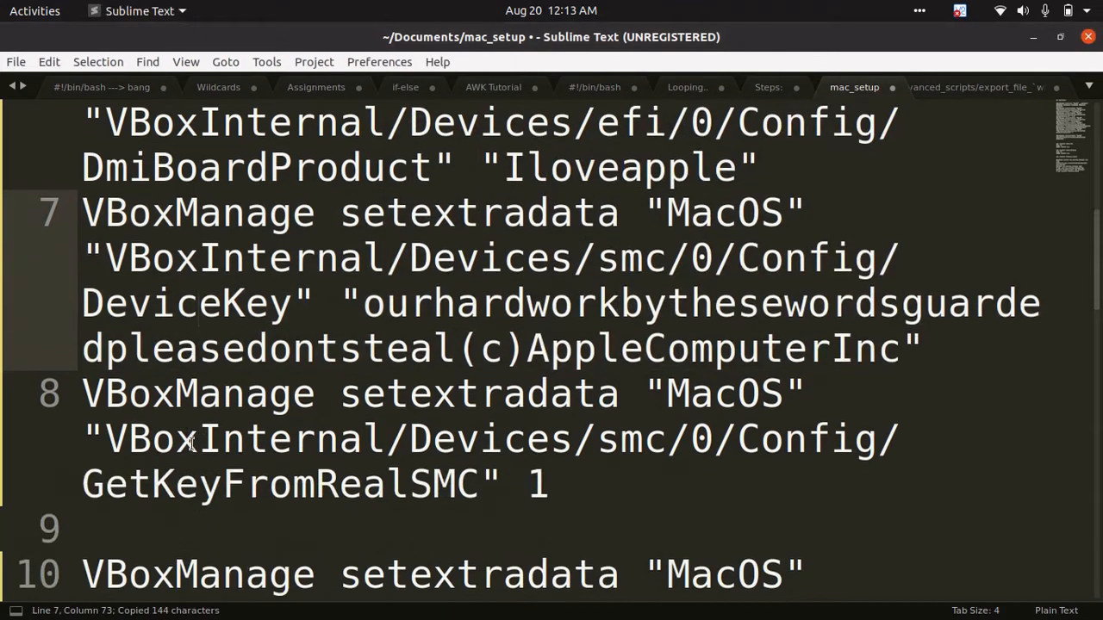
{"action": "left_click_drag", "start_coordinate": [554, 349], "coordinate": [83, 259]}
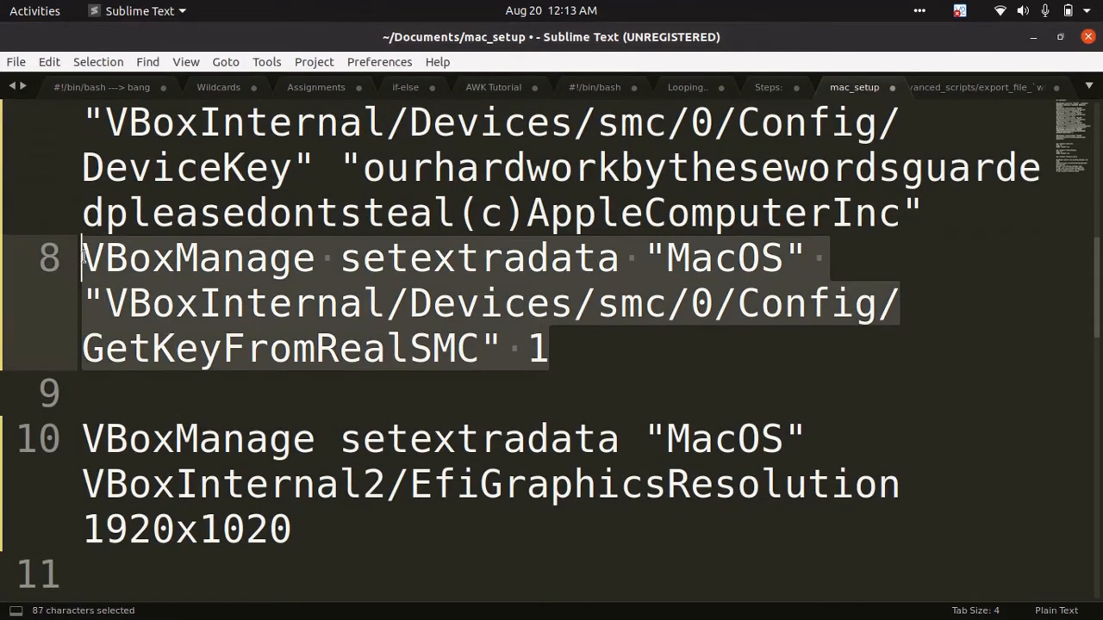
{"action": "key", "text": "ctrl+c"}
{"action": "key", "text": "alt+Tab"}
{"action": "key", "text": "ctrl+shift+v"}
{"action": "key", "text": "Return"}
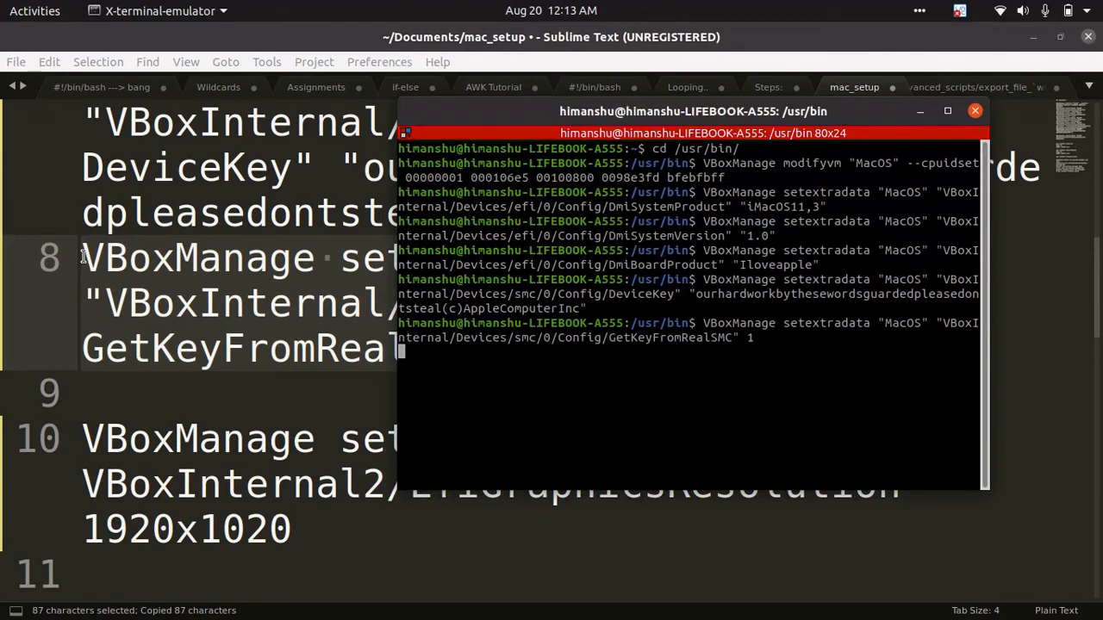
Copy the EfiGraphicsResolution 1920x1020 command from line 10 of mac_setup and run it in the terminal
{"action": "left_click", "coordinate": [355, 529]}
{"action": "left_click_drag", "start_coordinate": [354, 529], "coordinate": [73, 437]}
{"action": "key", "text": "ctrl+c"}
{"action": "key", "text": "alt+Tab"}
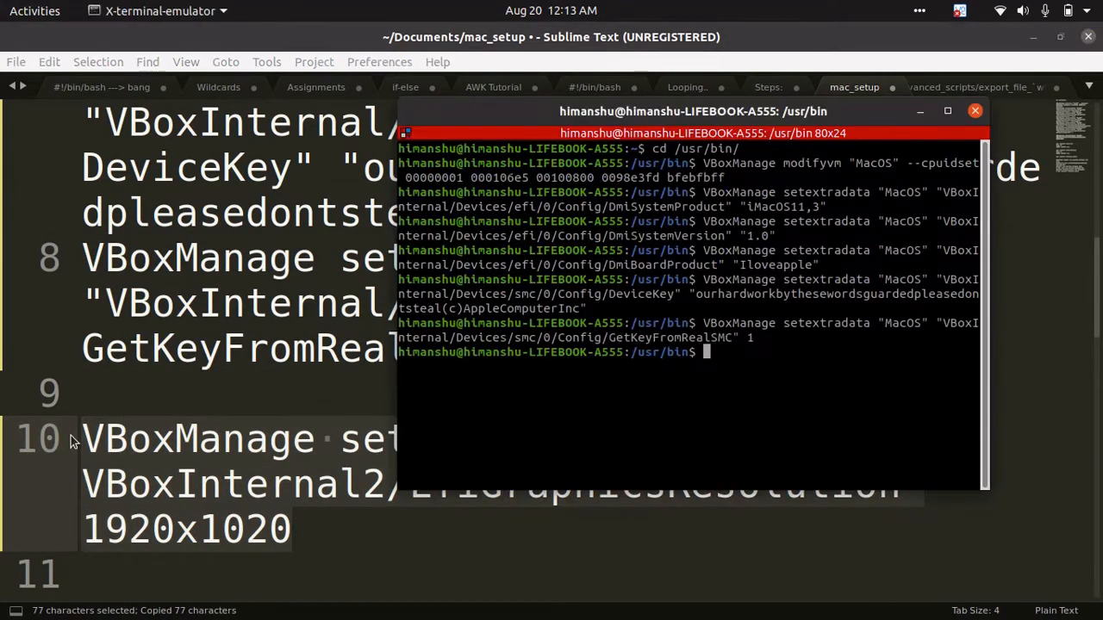
{"action": "key", "text": "ctrl+shift+v"}
{"action": "key", "text": "Return"}
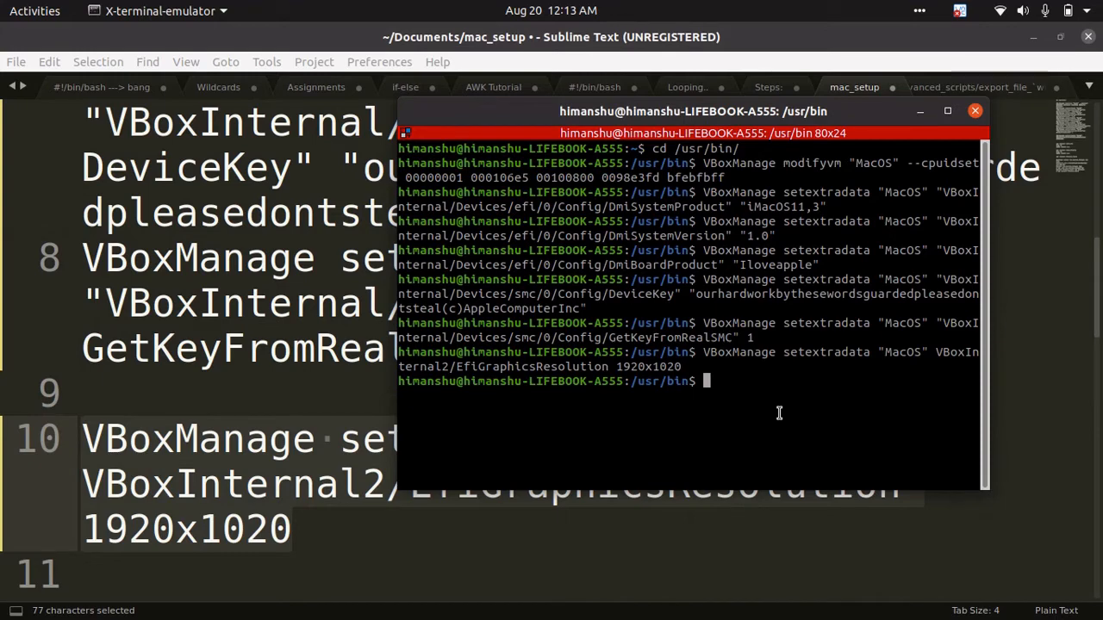
Minimize the terminal and text editor, then start the MacOS virtual machine from VirtualBox Manager and reposition its window
{"action": "left_click", "coordinate": [918, 112]}
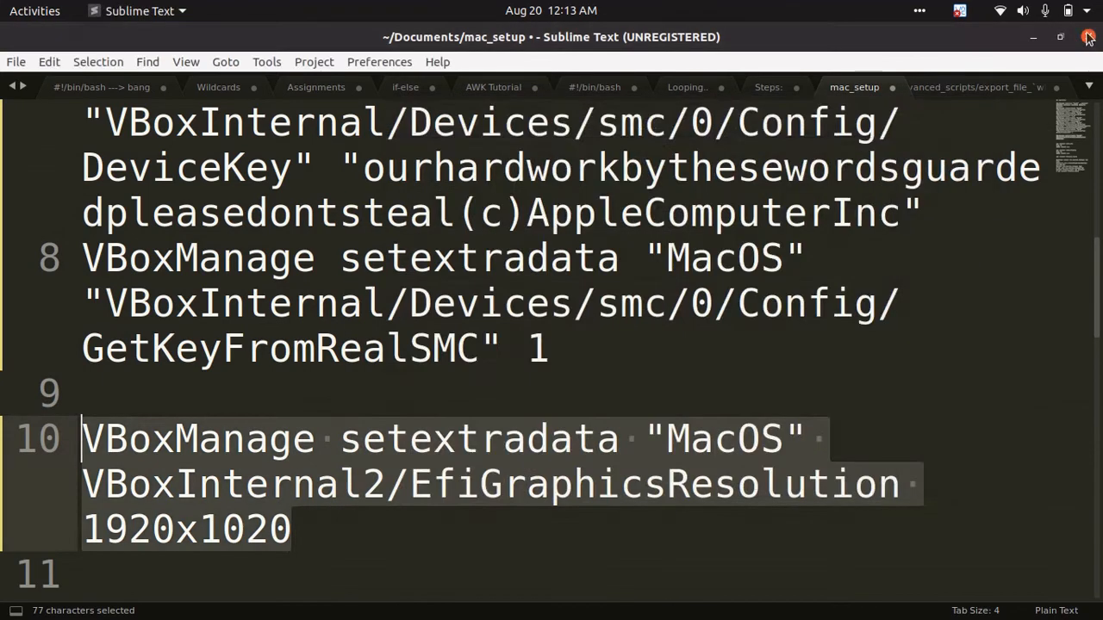
{"action": "left_click", "coordinate": [1034, 40]}
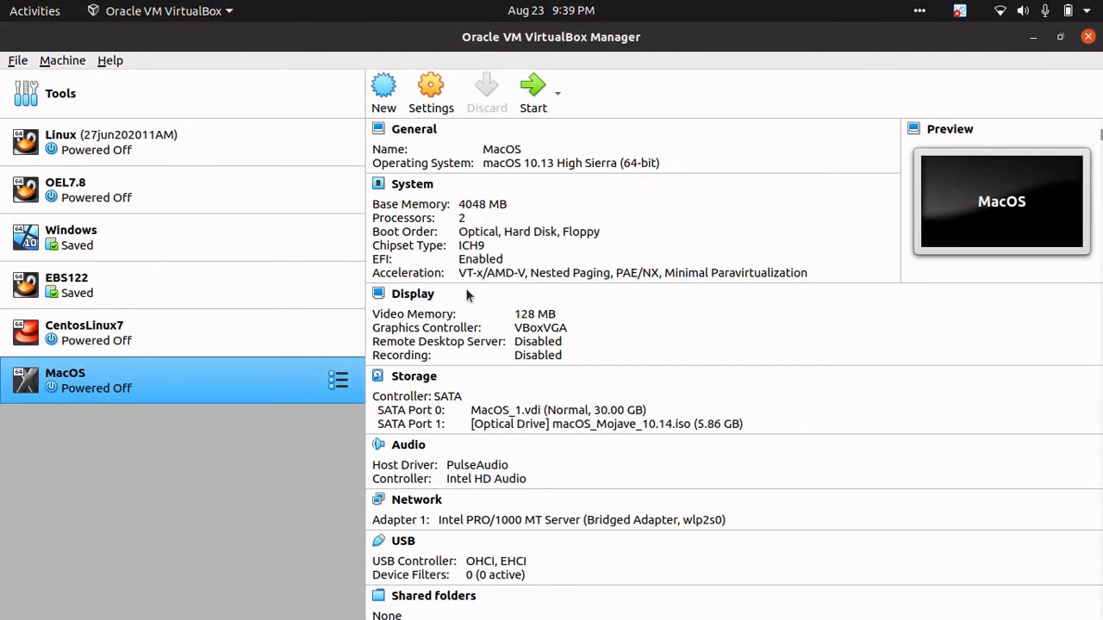
{"action": "left_click", "coordinate": [533, 95]}
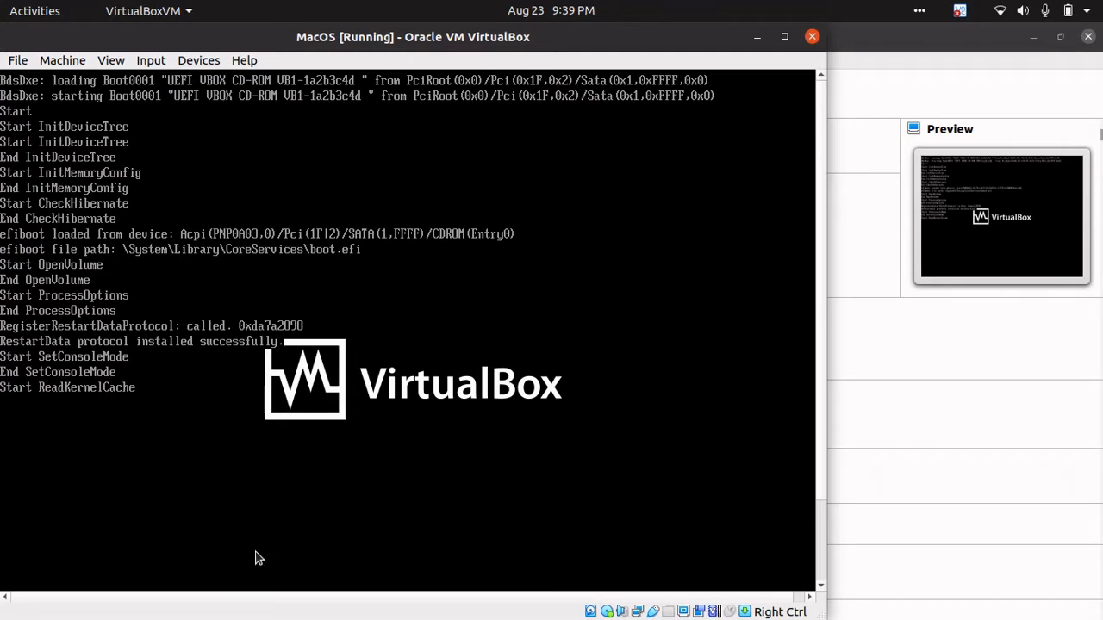
{"action": "left_click_drag", "start_coordinate": [355, 39], "coordinate": [498, 41]}
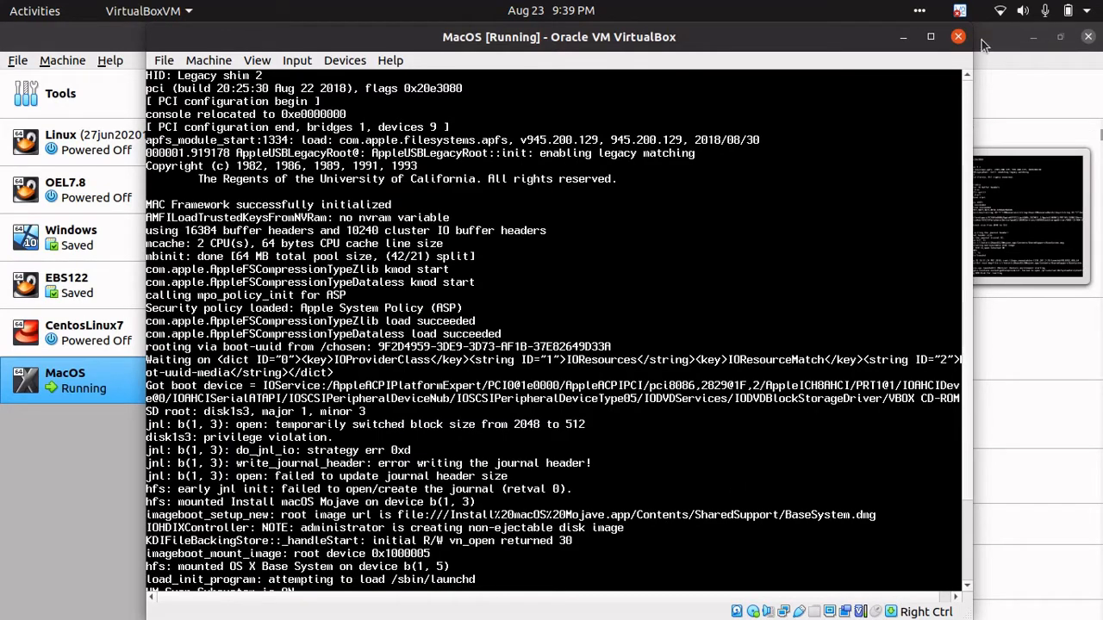
{"action": "left_click", "coordinate": [919, 11]}
{"action": "left_click", "coordinate": [924, 58]}
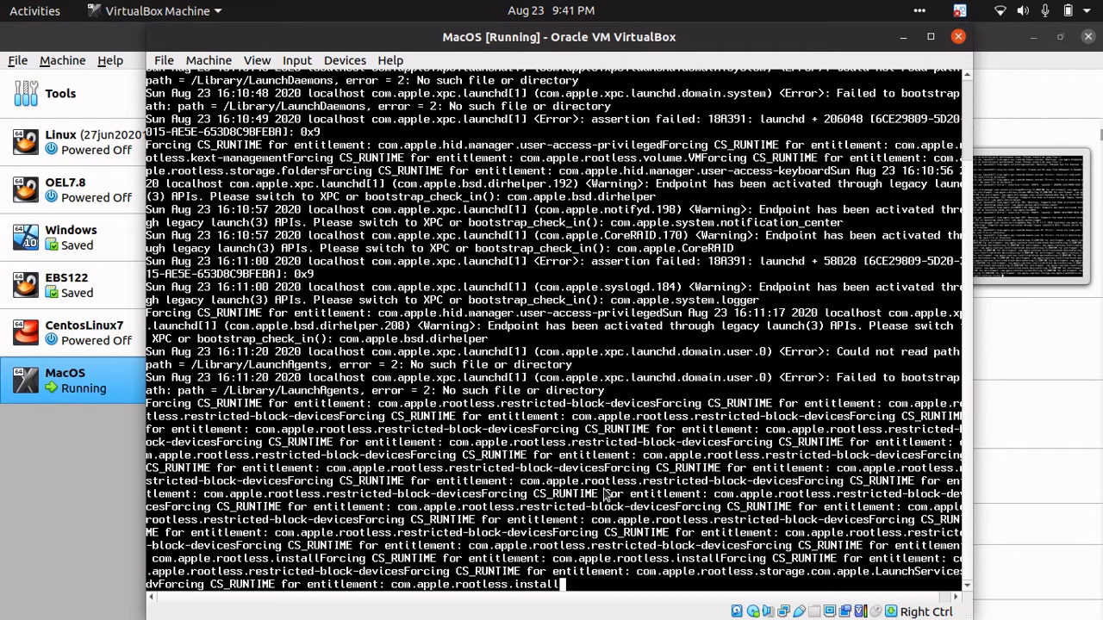
{"action": "left_click", "coordinate": [919, 12]}
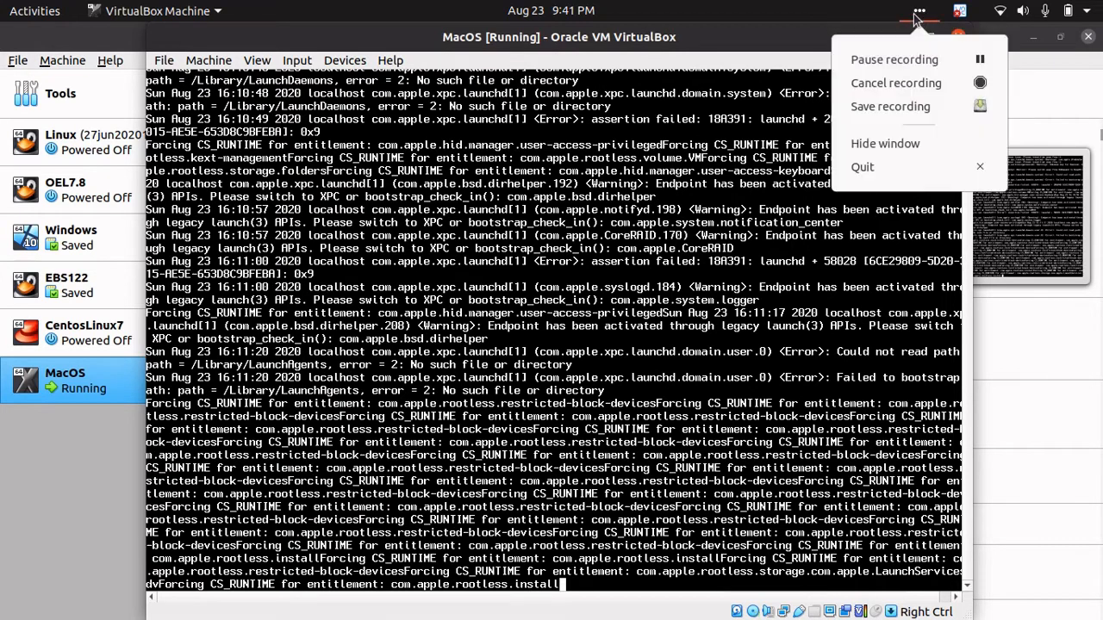
{"action": "left_click", "coordinate": [889, 61]}
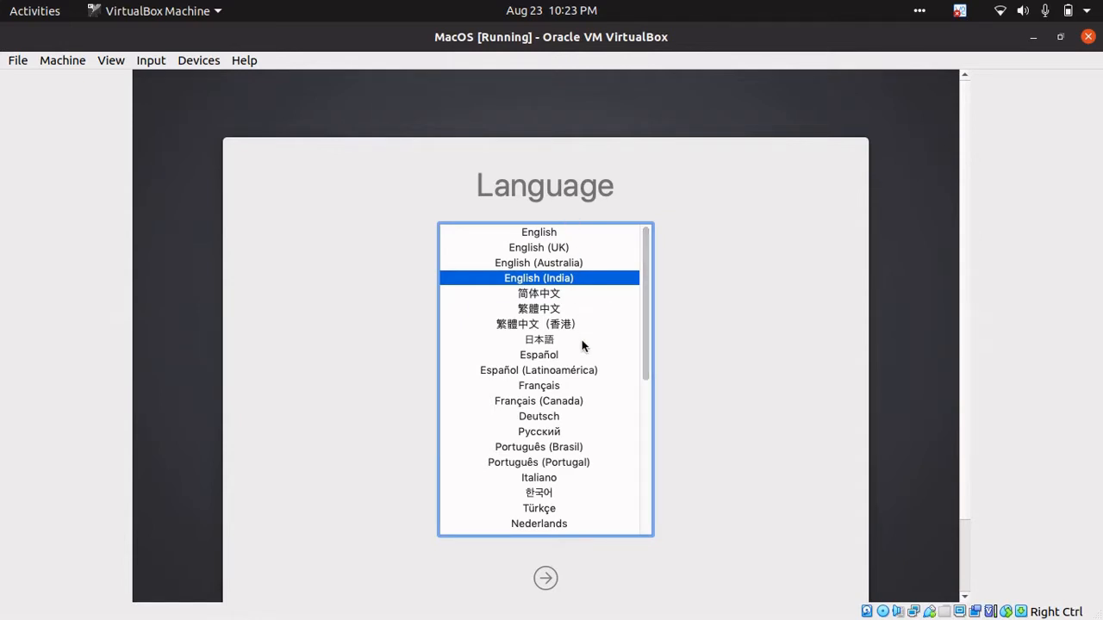
Accept English (India) as the installer language and launch Install macOS from macOS Utilities
{"action": "left_click", "coordinate": [543, 578]}
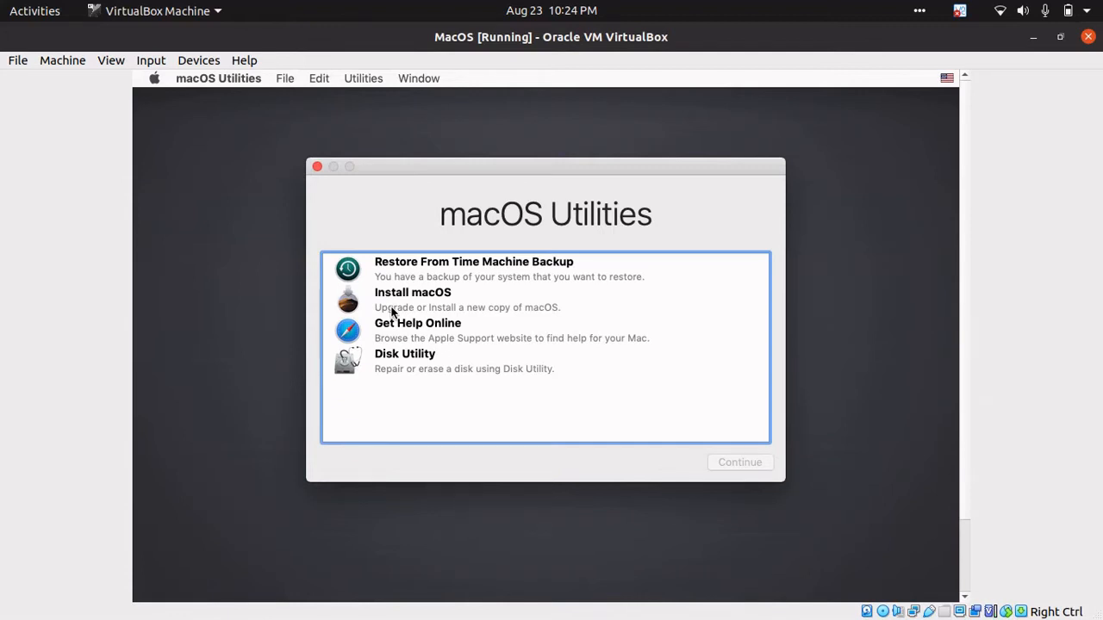
{"action": "left_click", "coordinate": [432, 301]}
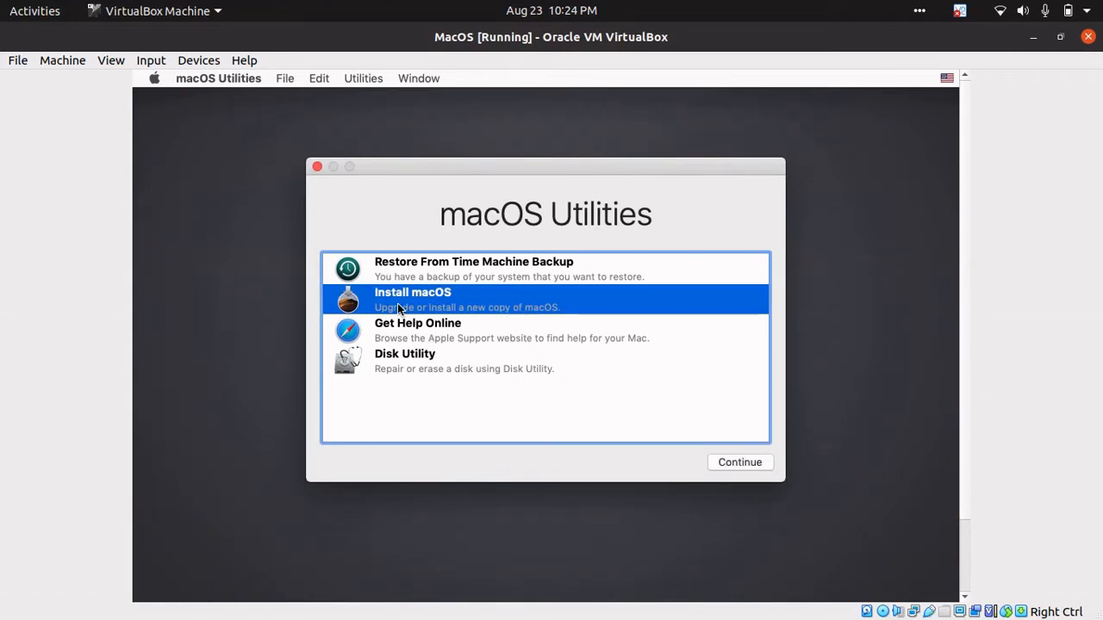
{"action": "left_click", "coordinate": [727, 465]}
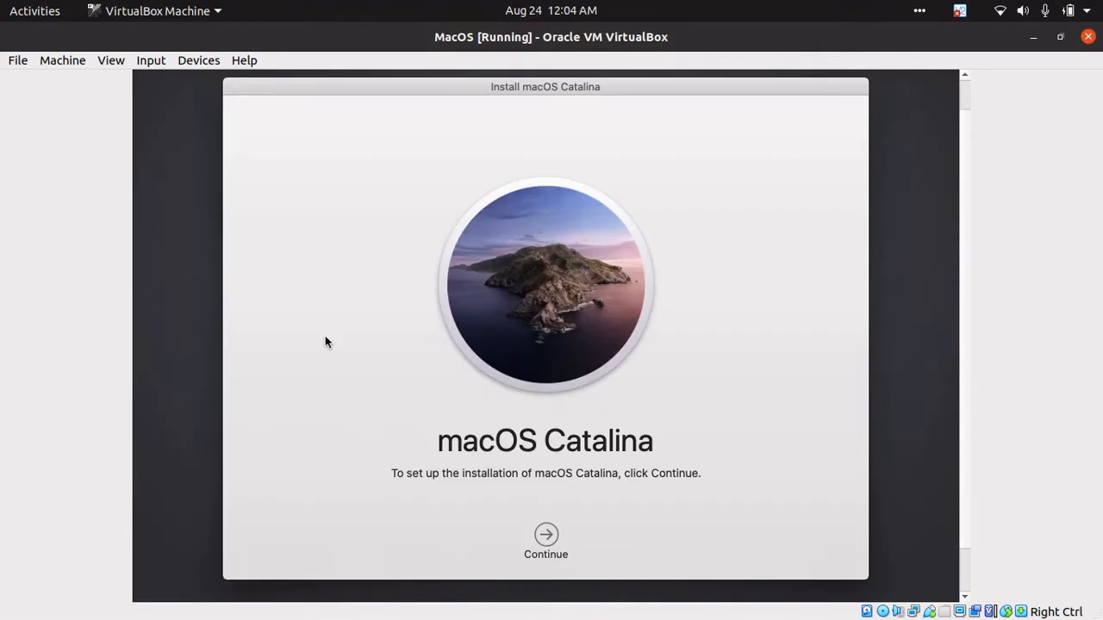
Begin the macOS Catalina installer setup and agree to the software licence terms
{"action": "left_click", "coordinate": [547, 536]}
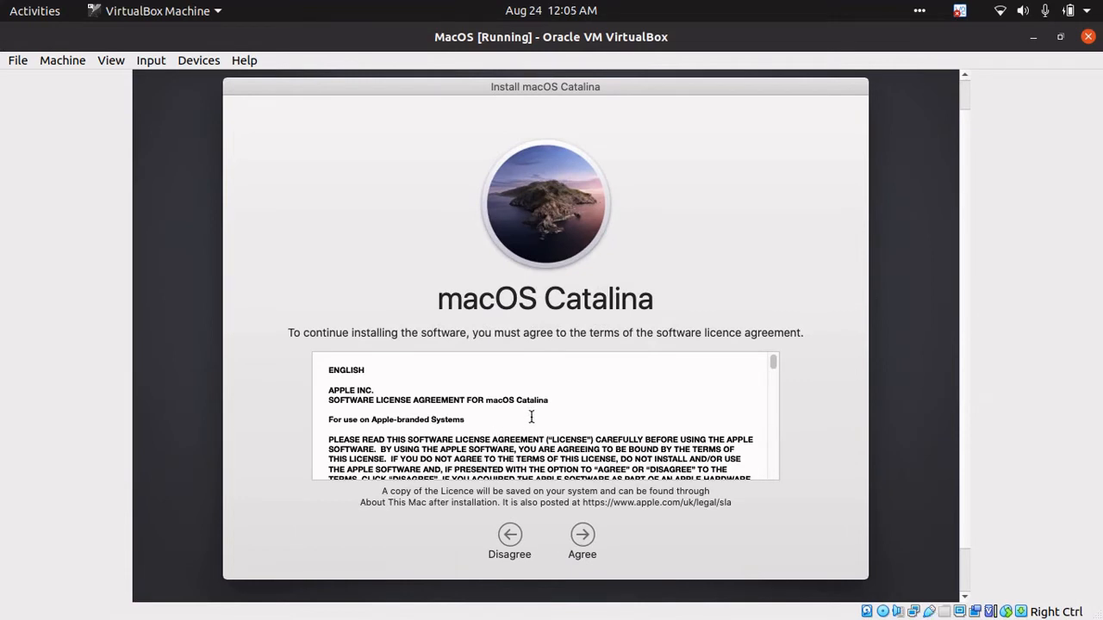
{"action": "left_click", "coordinate": [583, 536]}
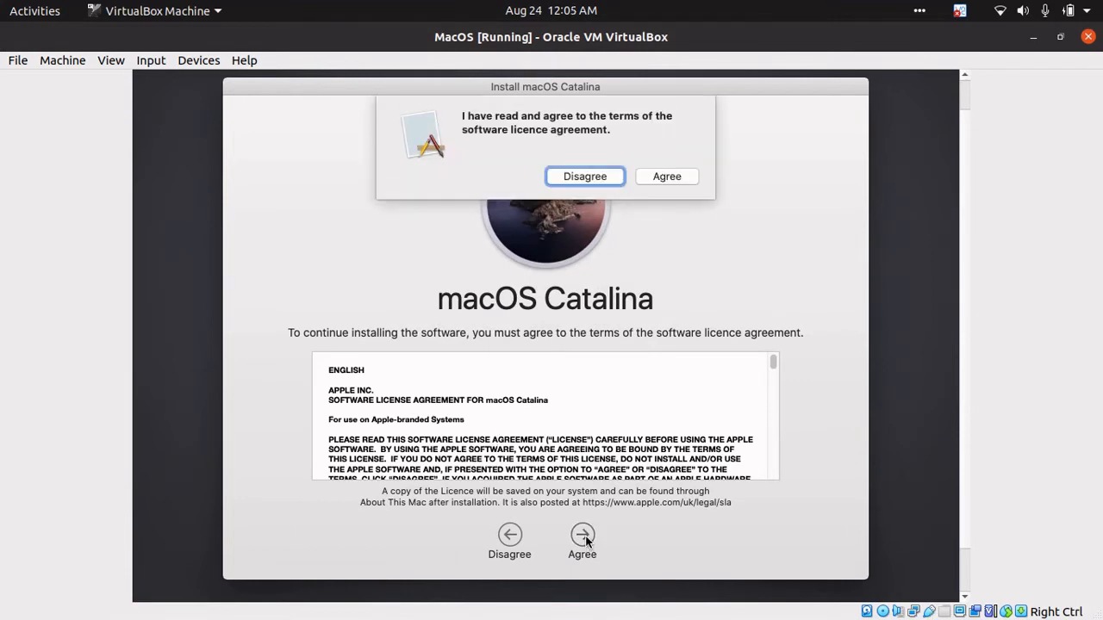
{"action": "left_click", "coordinate": [663, 181]}
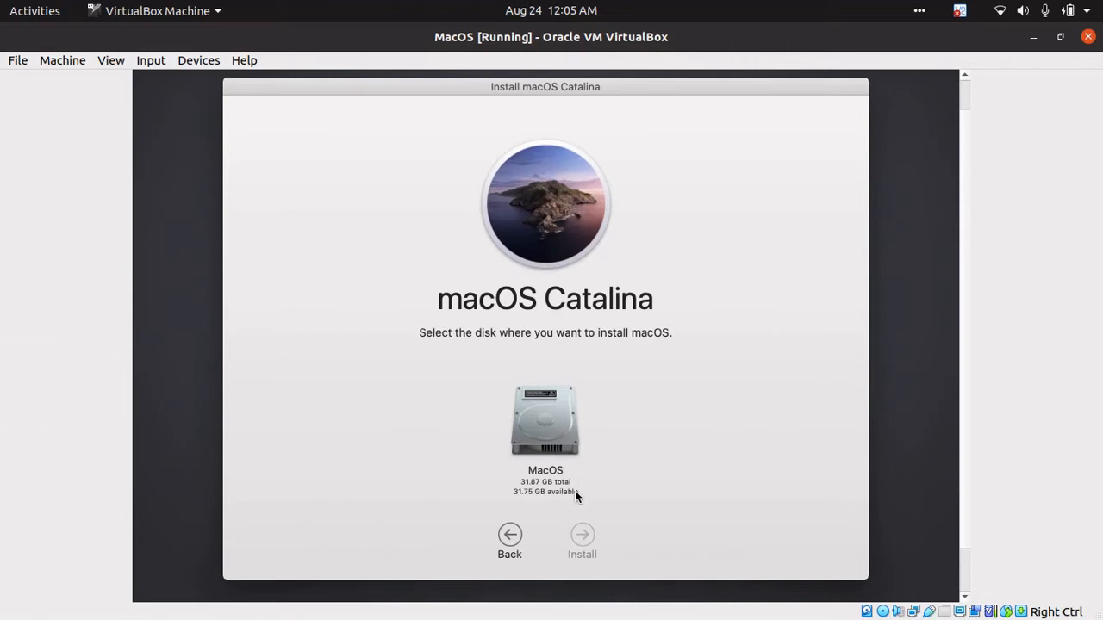
Install macOS Catalina on the MacOS disk and dismiss the mouse pointer integration message
{"action": "left_click", "coordinate": [538, 423]}
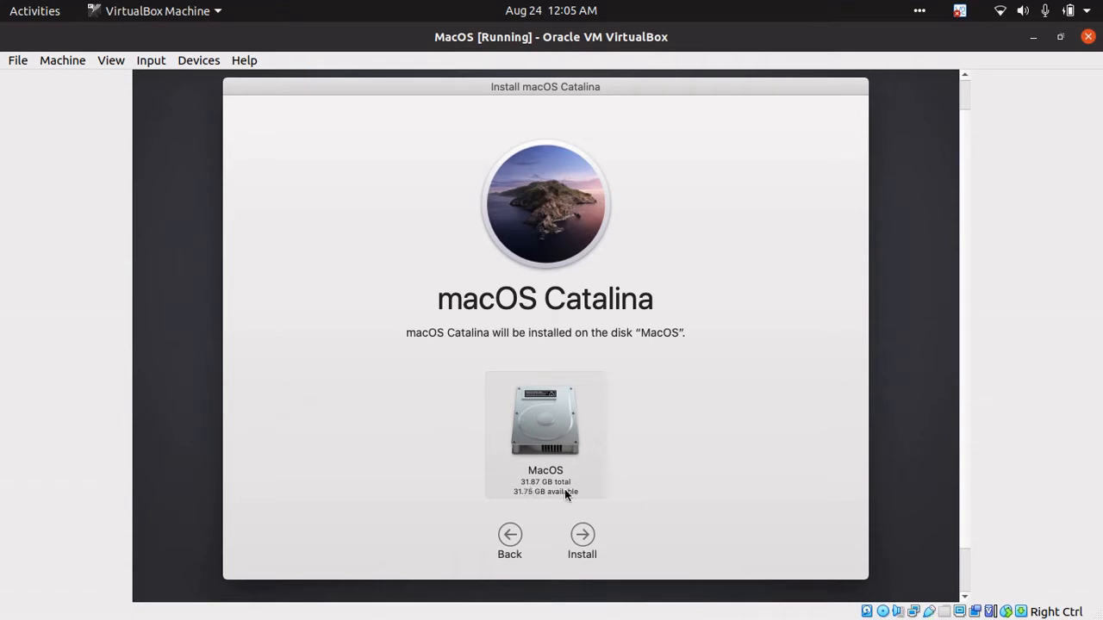
{"action": "left_click", "coordinate": [583, 537]}
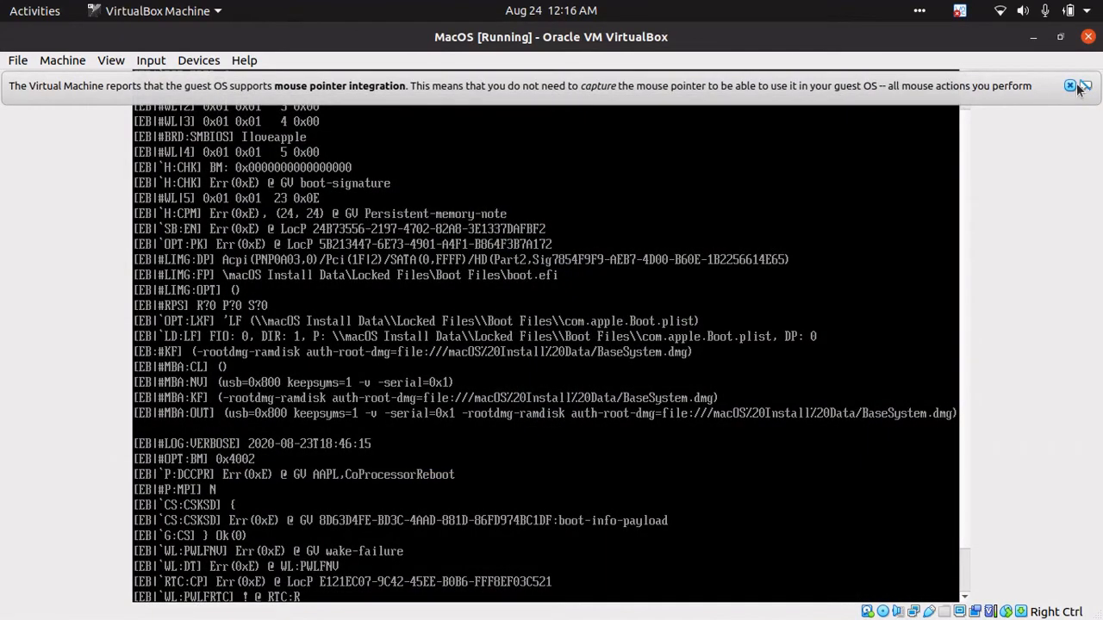
{"action": "left_click", "coordinate": [1070, 86]}
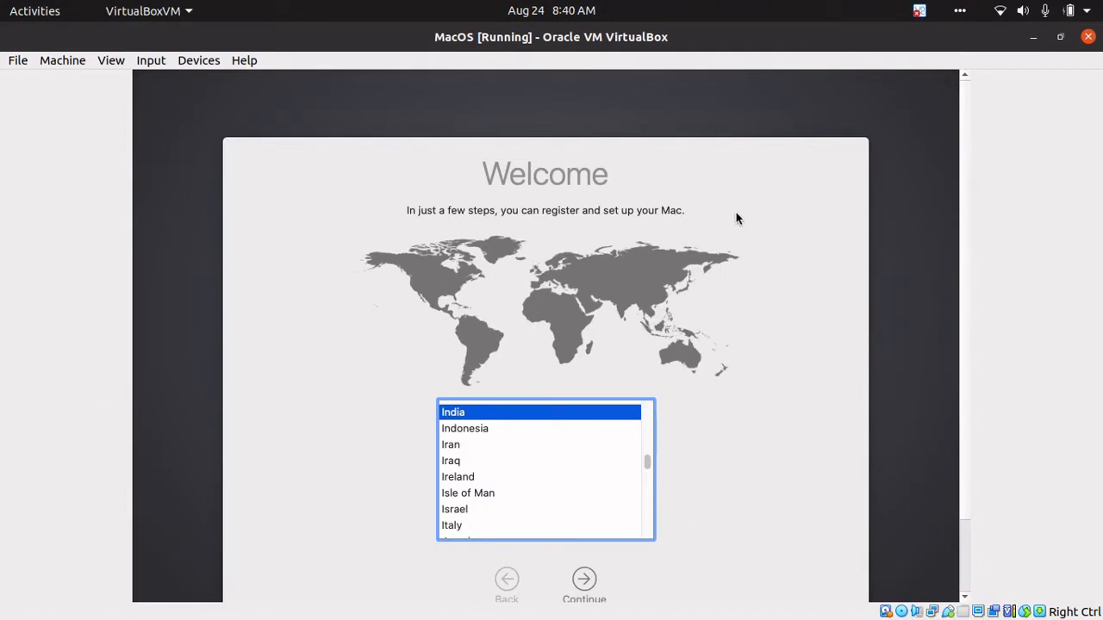
Accept India as the country, then customise and accept English (UK) as language, British input and English (India) dictation
{"action": "left_click", "coordinate": [596, 586]}
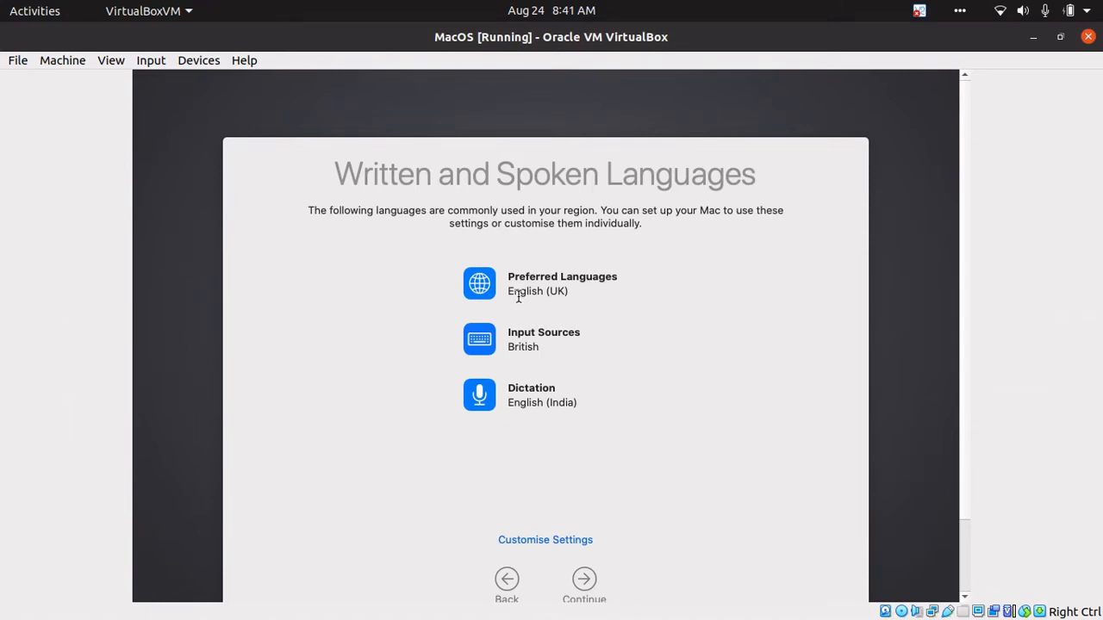
{"action": "left_click", "coordinate": [534, 544]}
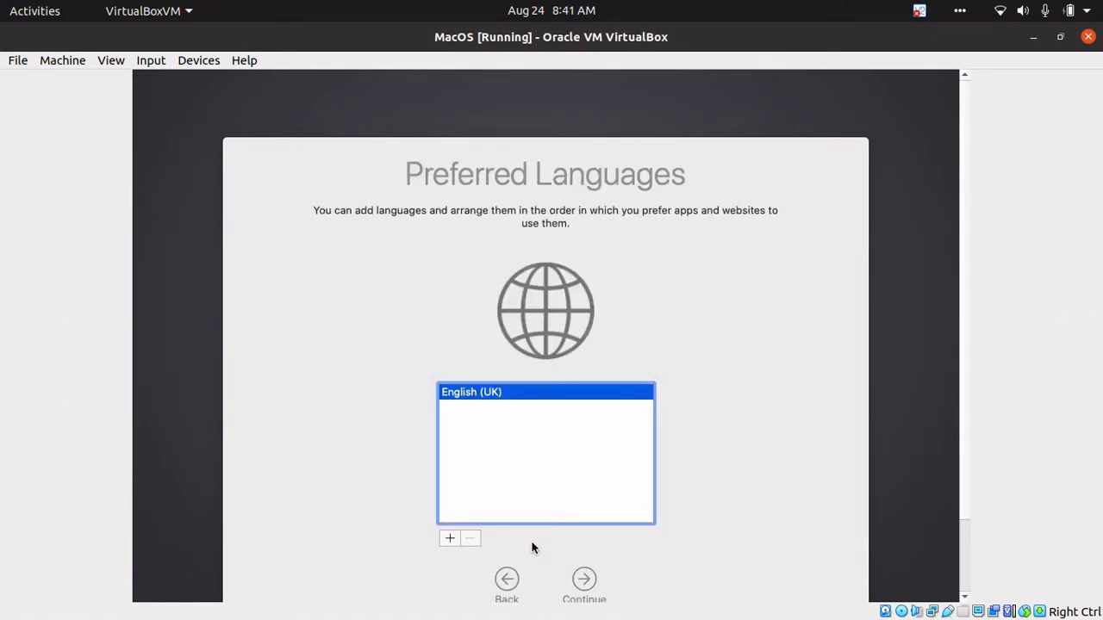
{"action": "left_click", "coordinate": [584, 585]}
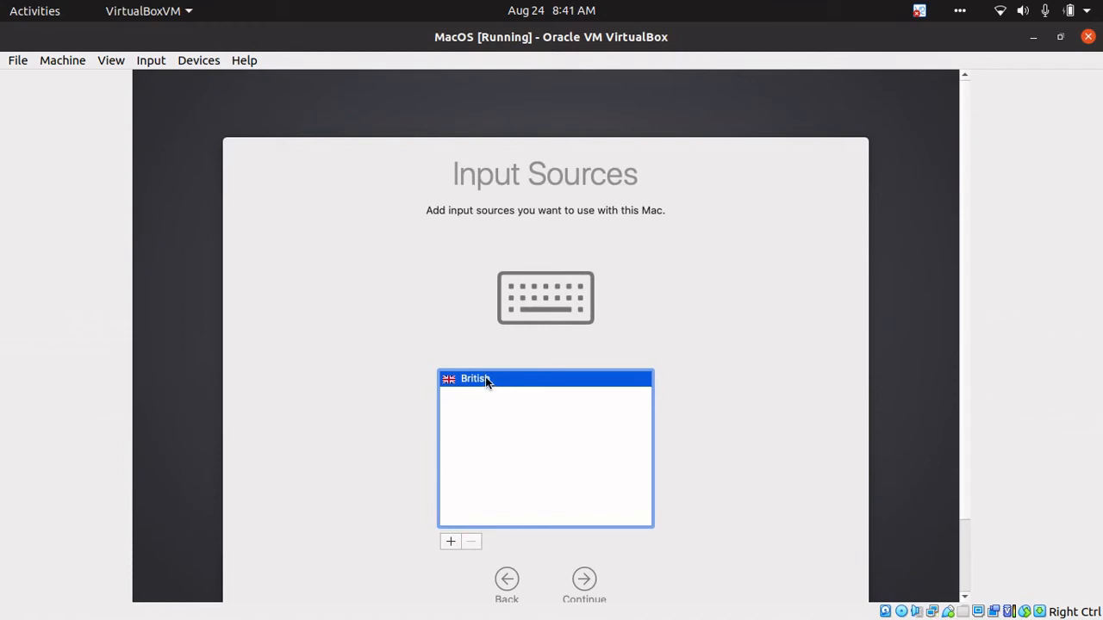
{"action": "left_click", "coordinate": [580, 584]}
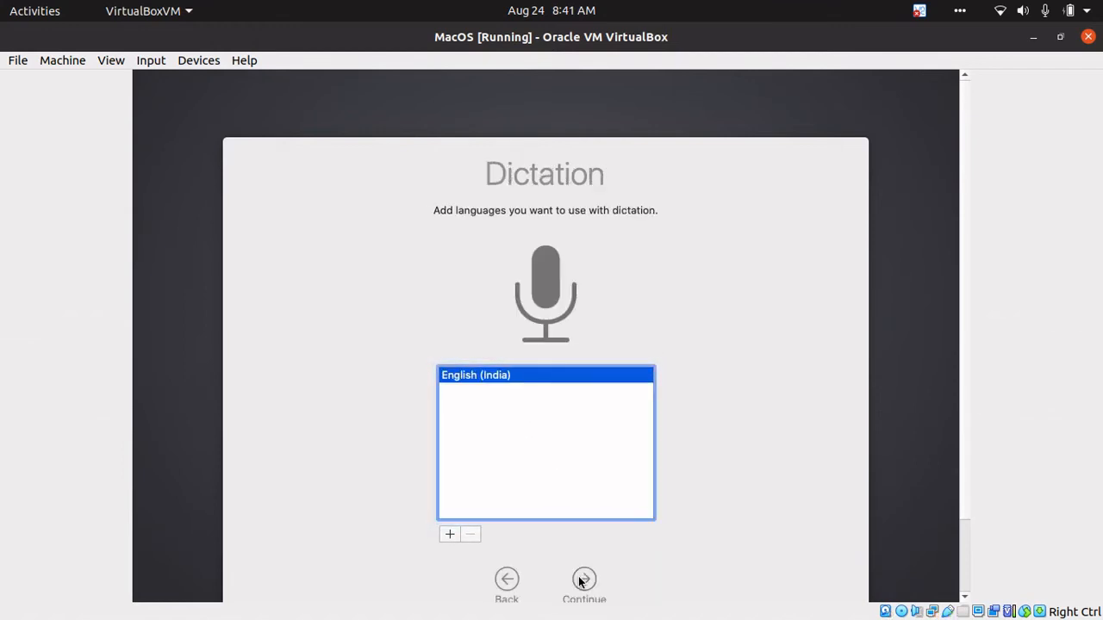
{"action": "left_click", "coordinate": [580, 584]}
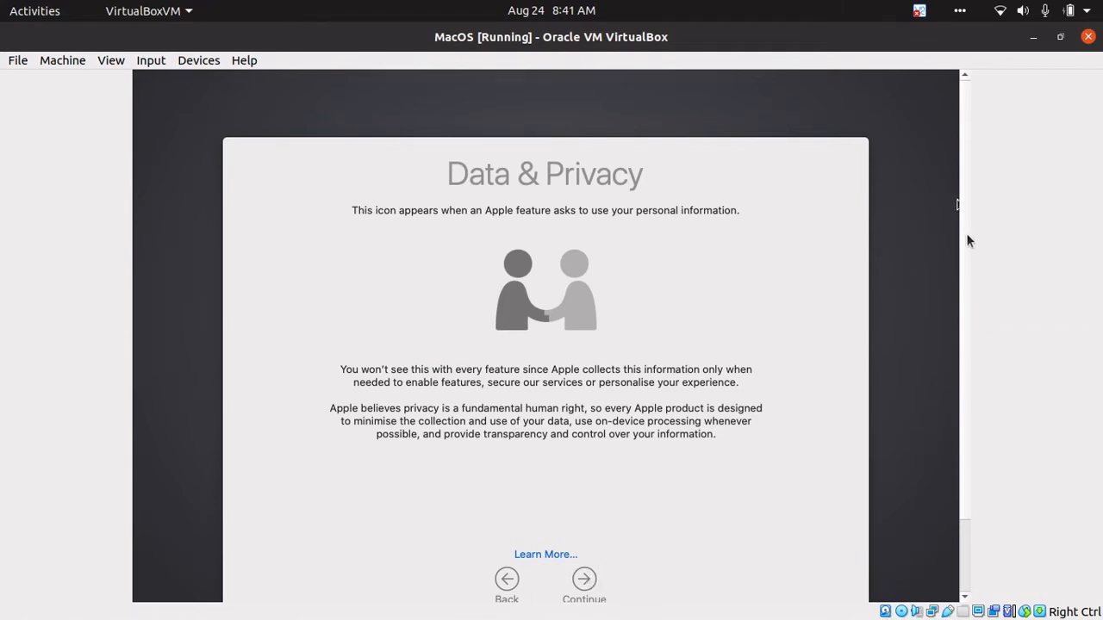
Continue past Data & Privacy and choose not to transfer any information to this Mac now
{"action": "left_click_drag", "start_coordinate": [966, 235], "coordinate": [966, 324]}
{"action": "left_click", "coordinate": [586, 495]}
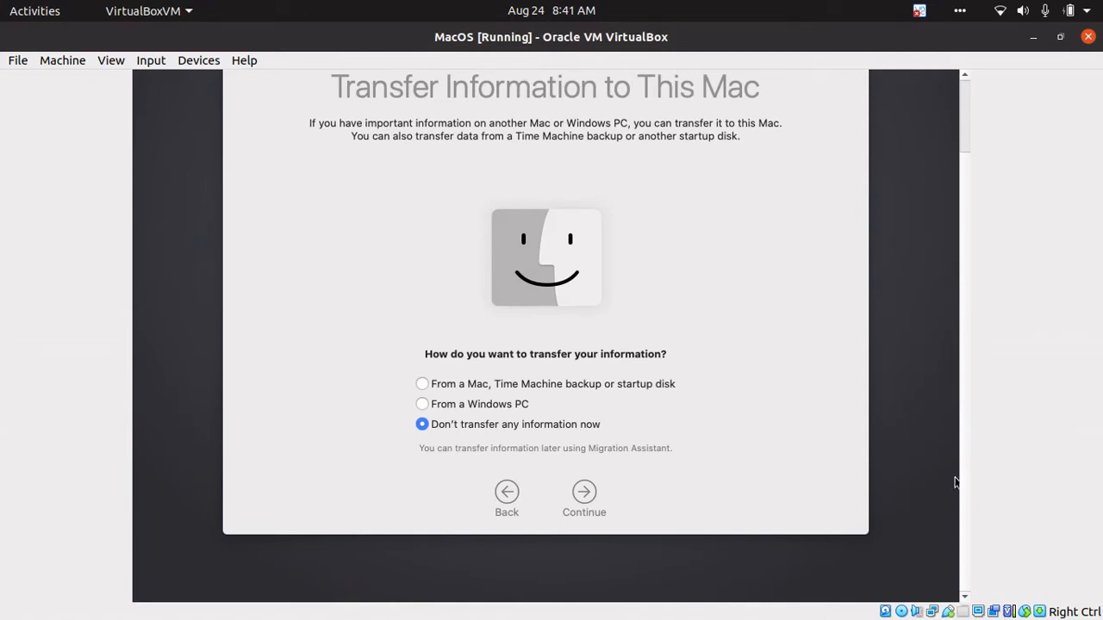
{"action": "scroll", "coordinate": [963, 506], "scroll_direction": "up", "scroll_amount": 1}
{"action": "left_click_drag", "start_coordinate": [959, 478], "coordinate": [958, 475]}
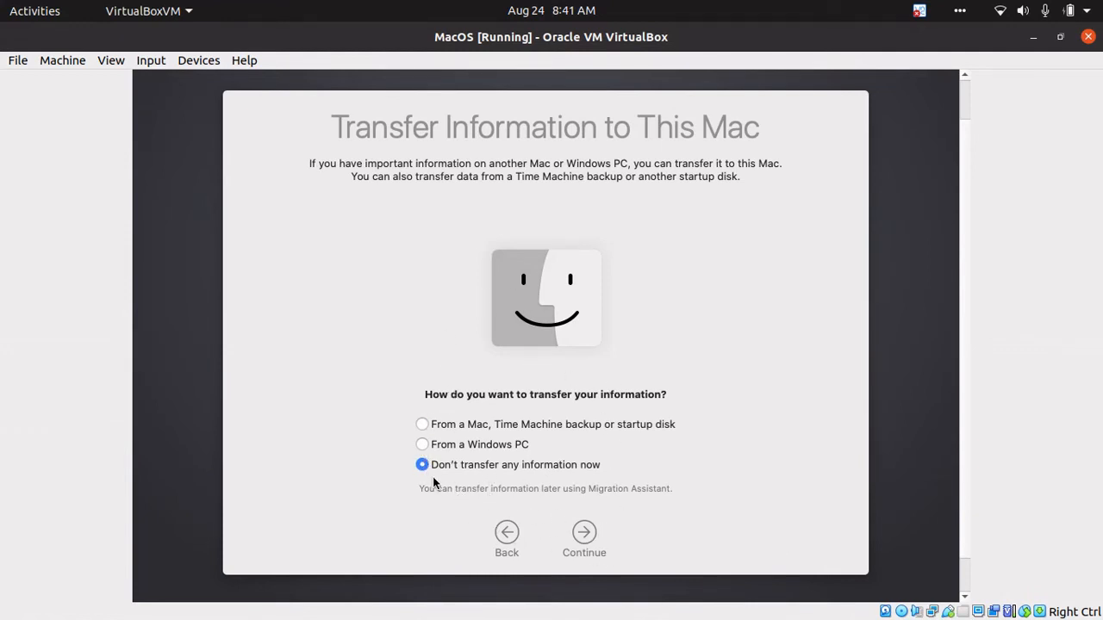
{"action": "left_click", "coordinate": [583, 534]}
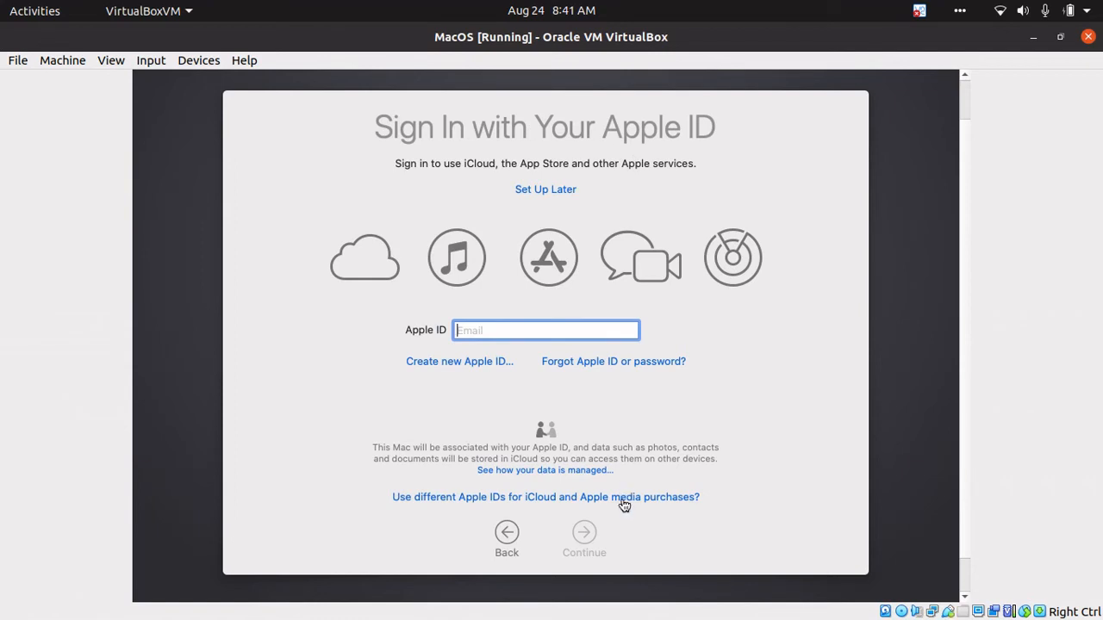
Skip signing in with an Apple ID and agree to the Terms and Conditions
{"action": "left_click", "coordinate": [536, 191]}
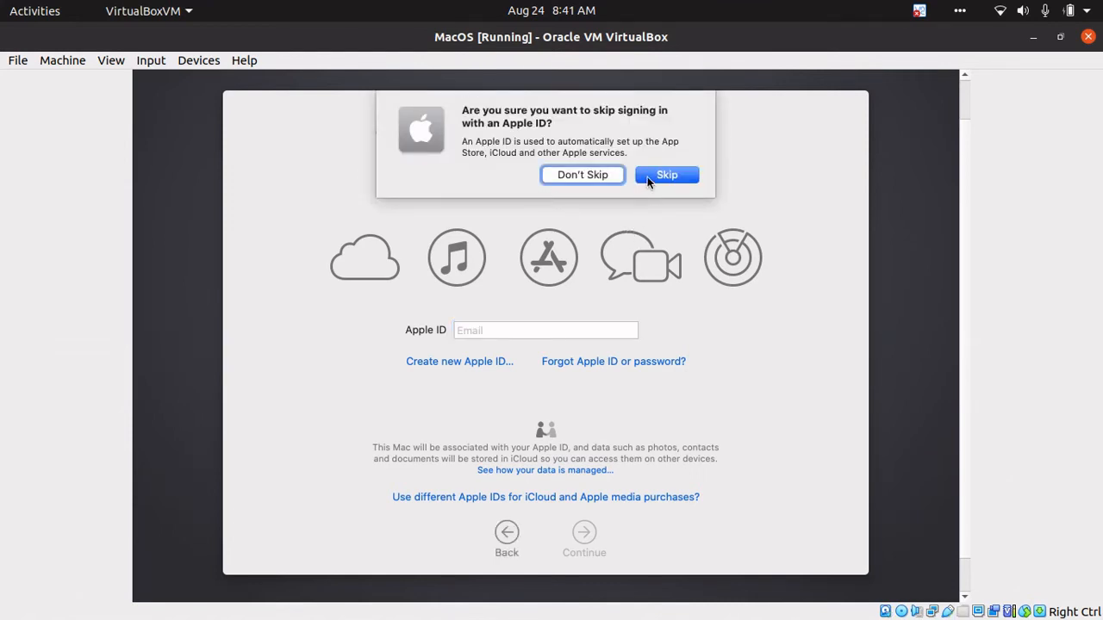
{"action": "left_click", "coordinate": [647, 177]}
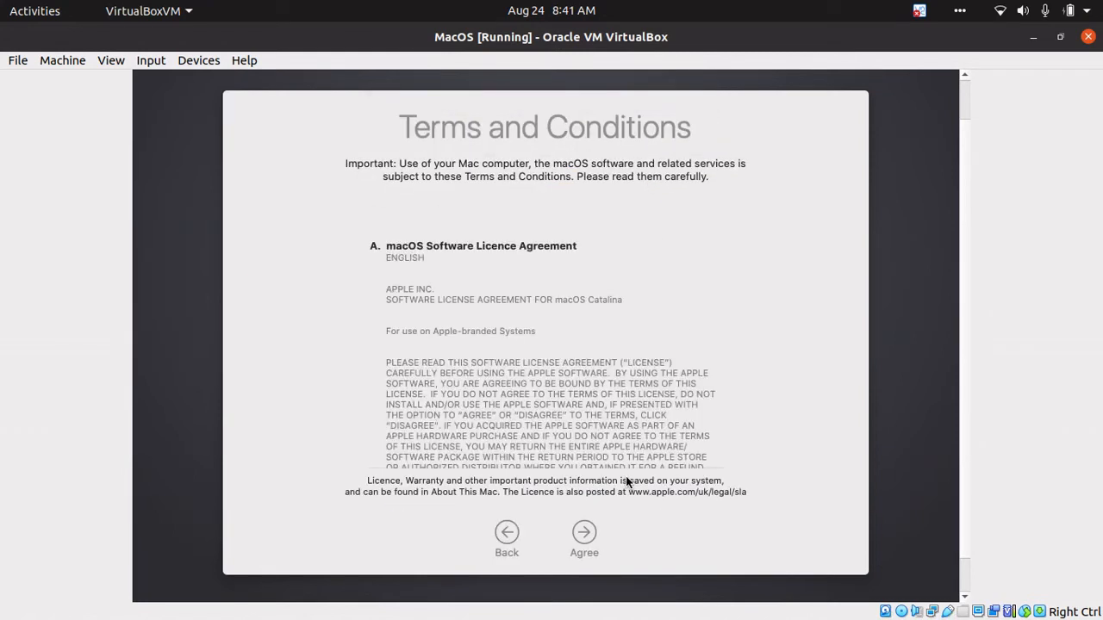
{"action": "left_click", "coordinate": [581, 539]}
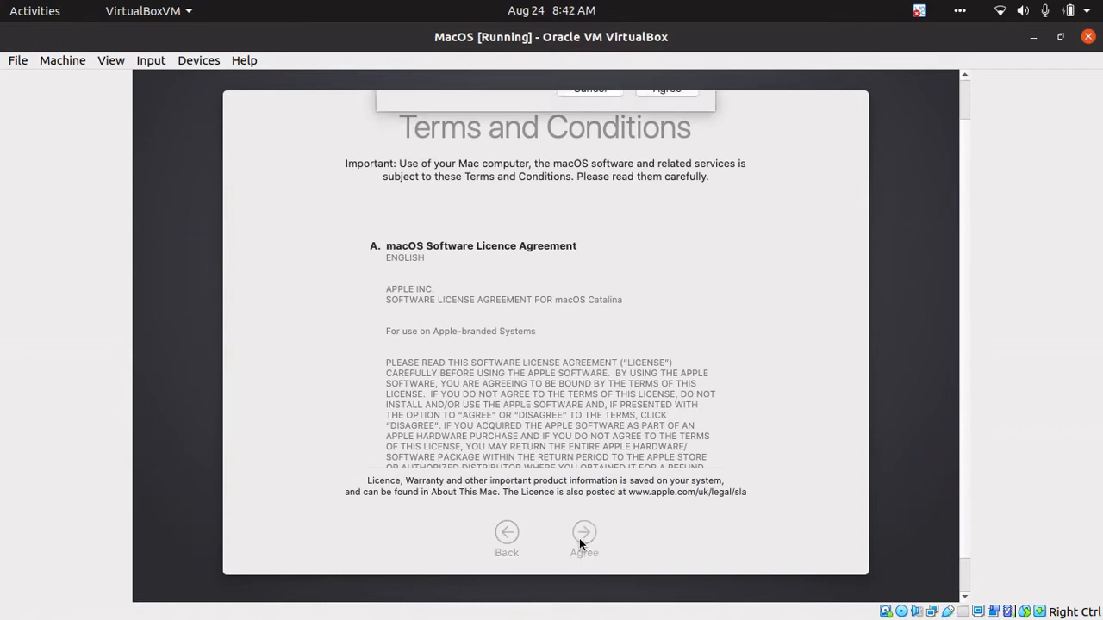
{"action": "left_click", "coordinate": [669, 171]}
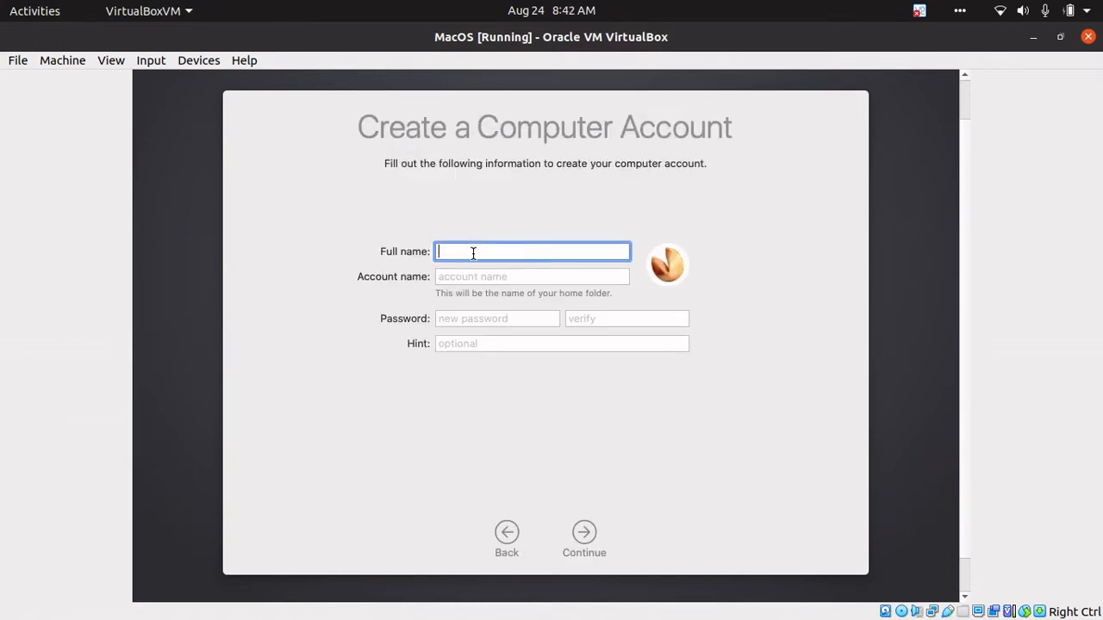
Create the computer account with the user's full name, the suggested account name, and a password entered and verified
{"action": "type", "text": "Himanshu"}
{"action": "left_click", "coordinate": [494, 277]}
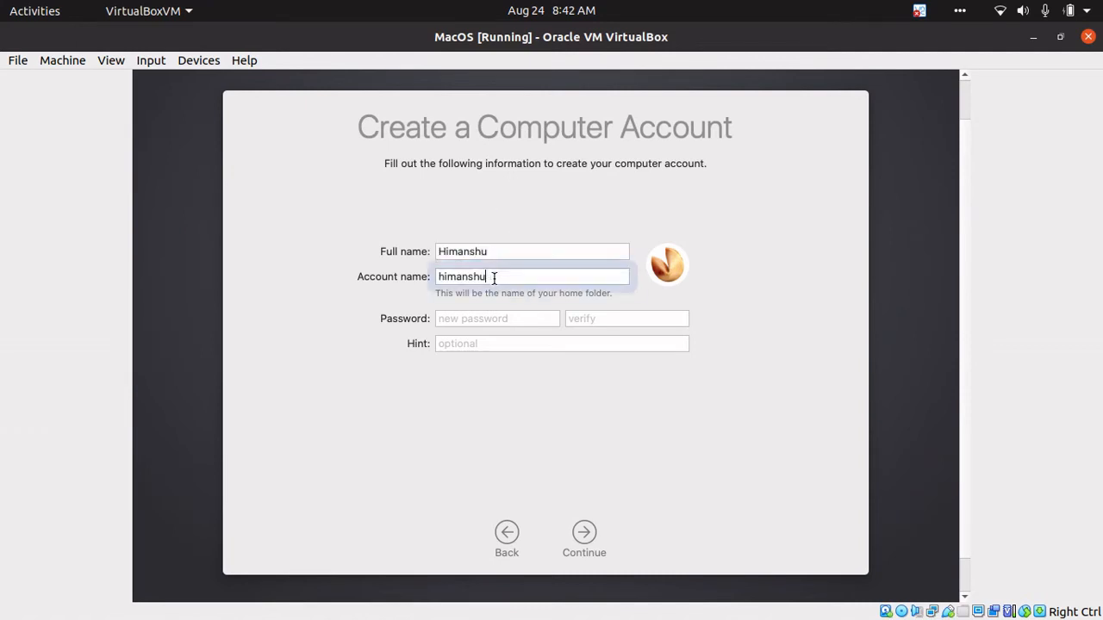
{"action": "left_click", "coordinate": [475, 319]}
{"action": "type", "text": "*******"}
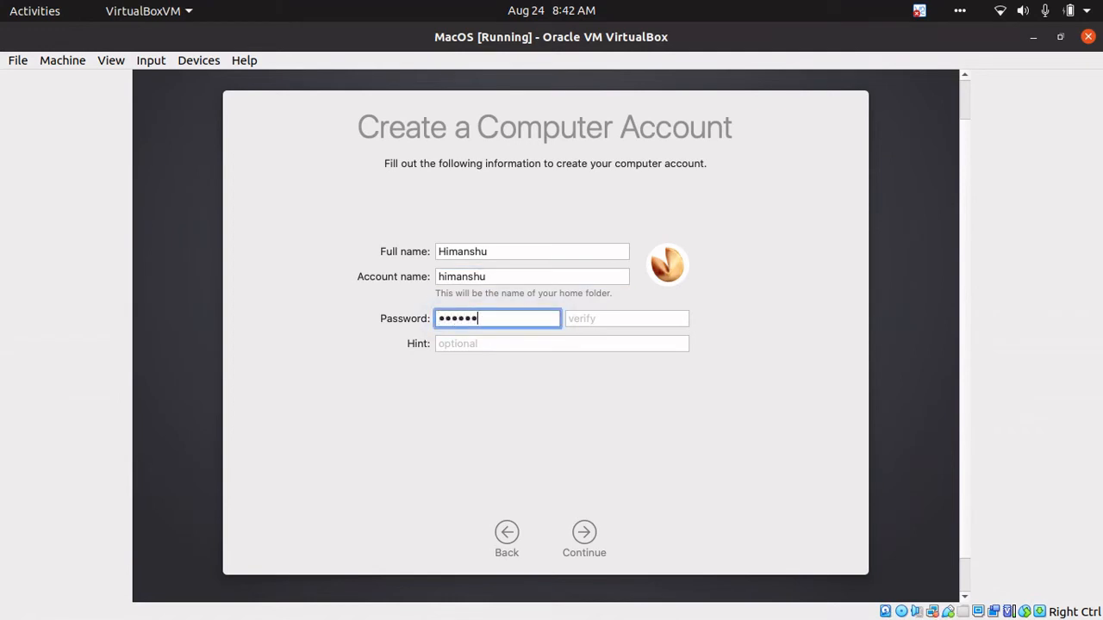
{"action": "type", "text": "**"}
{"action": "key", "text": "Tab"}
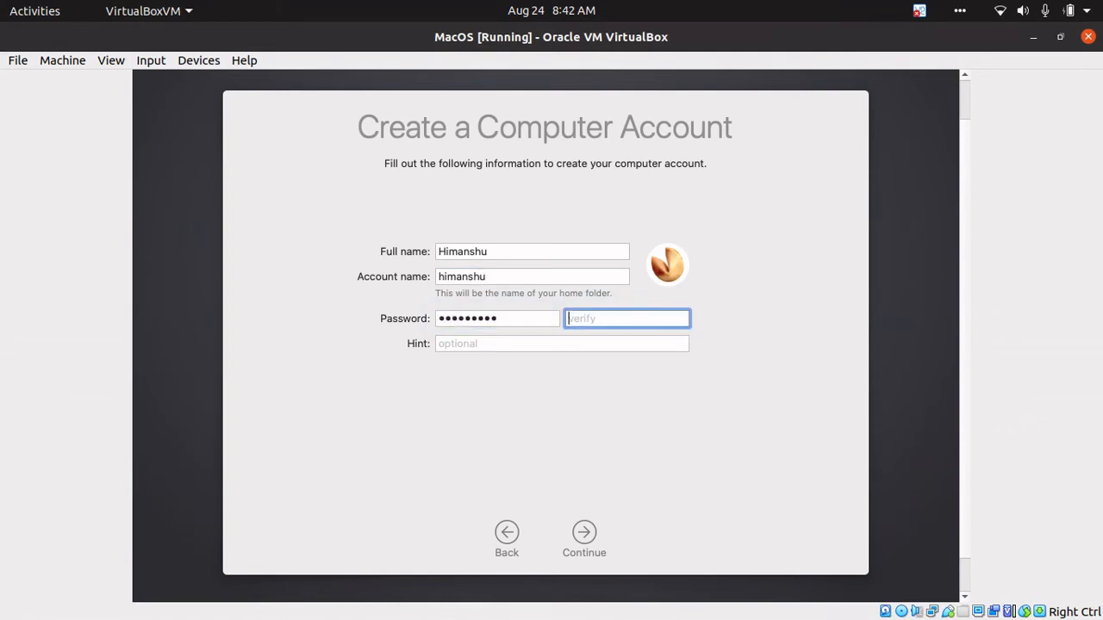
{"action": "type", "text": "*********"}
{"action": "left_click", "coordinate": [587, 546]}
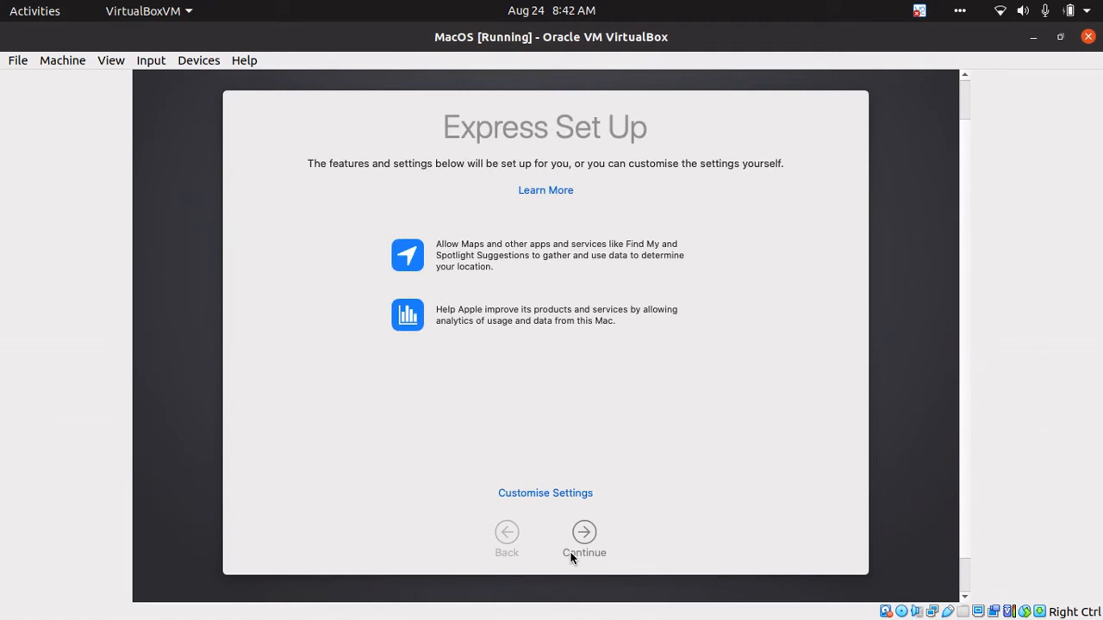
Customise the express settings, leaving Location Services disabled and accepting Cupertino, CA - United States as the closest time zone city
{"action": "left_click", "coordinate": [543, 494]}
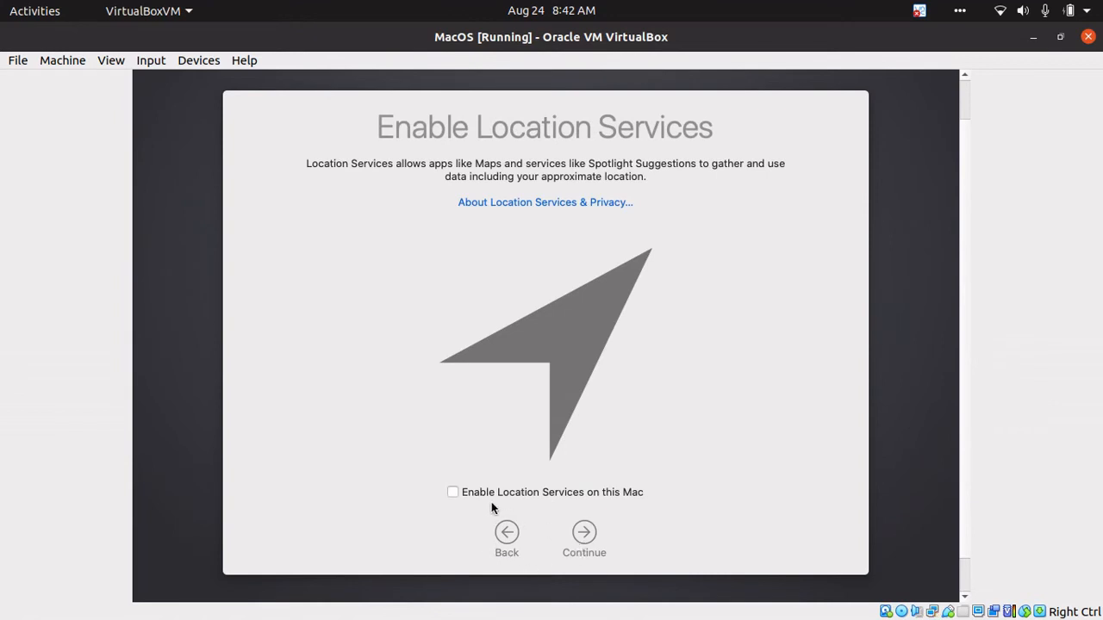
{"action": "left_click", "coordinate": [556, 494]}
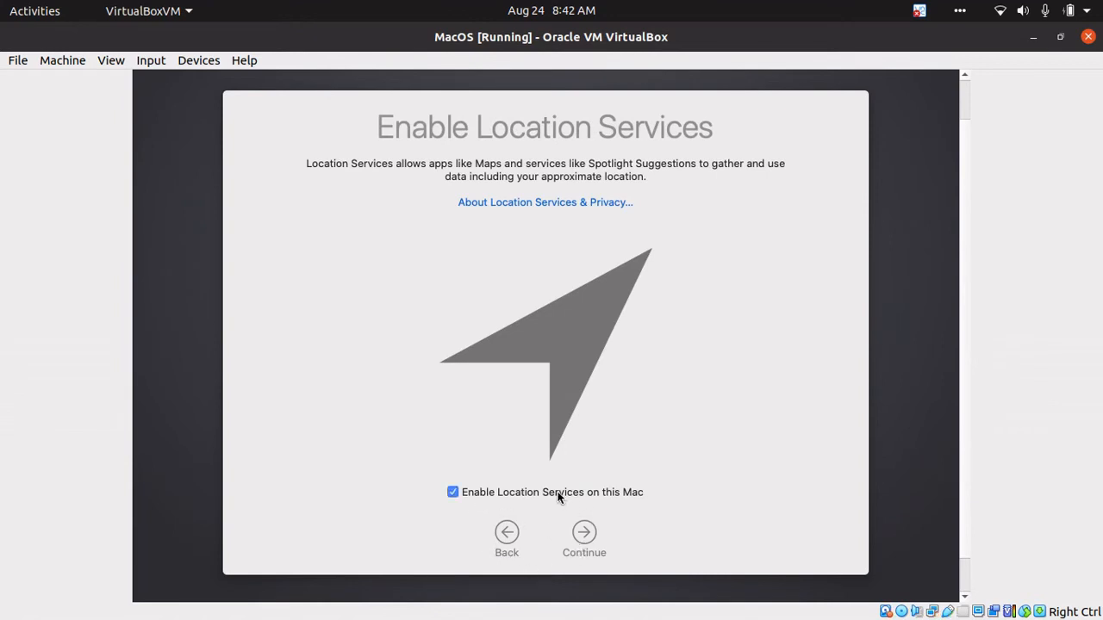
{"action": "left_click", "coordinate": [475, 497]}
{"action": "left_click", "coordinate": [584, 534]}
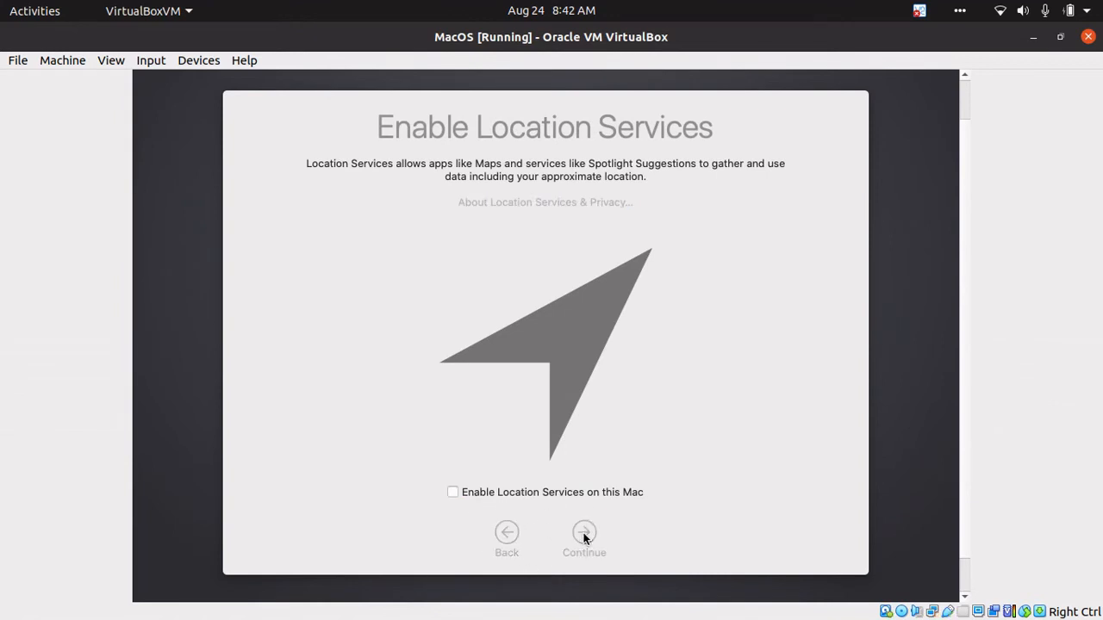
{"action": "left_click", "coordinate": [641, 177]}
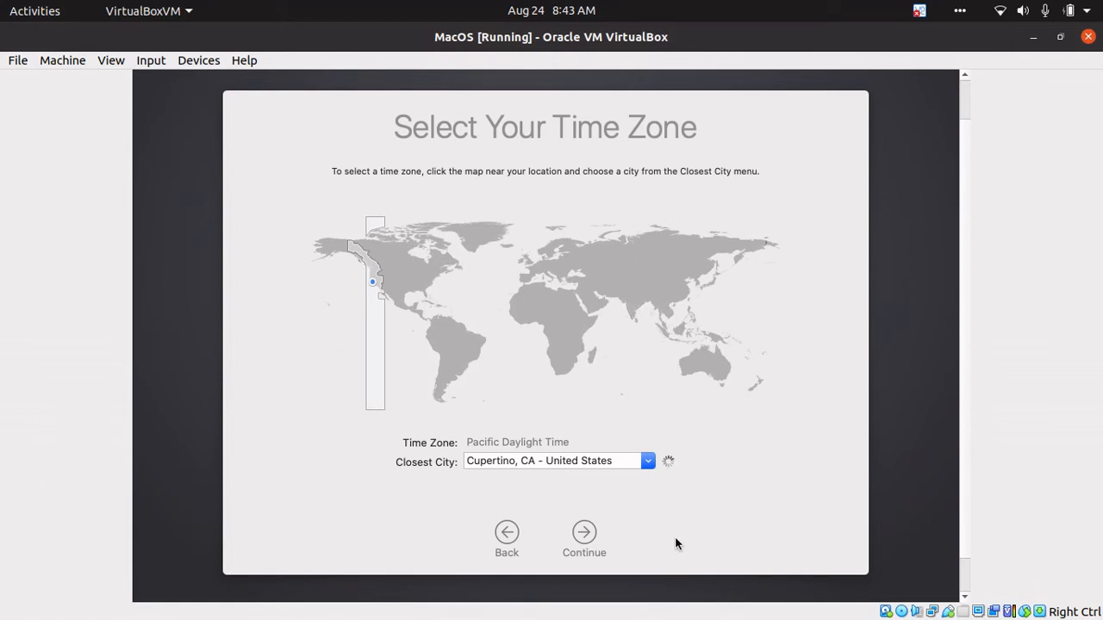
{"action": "left_click", "coordinate": [584, 533]}
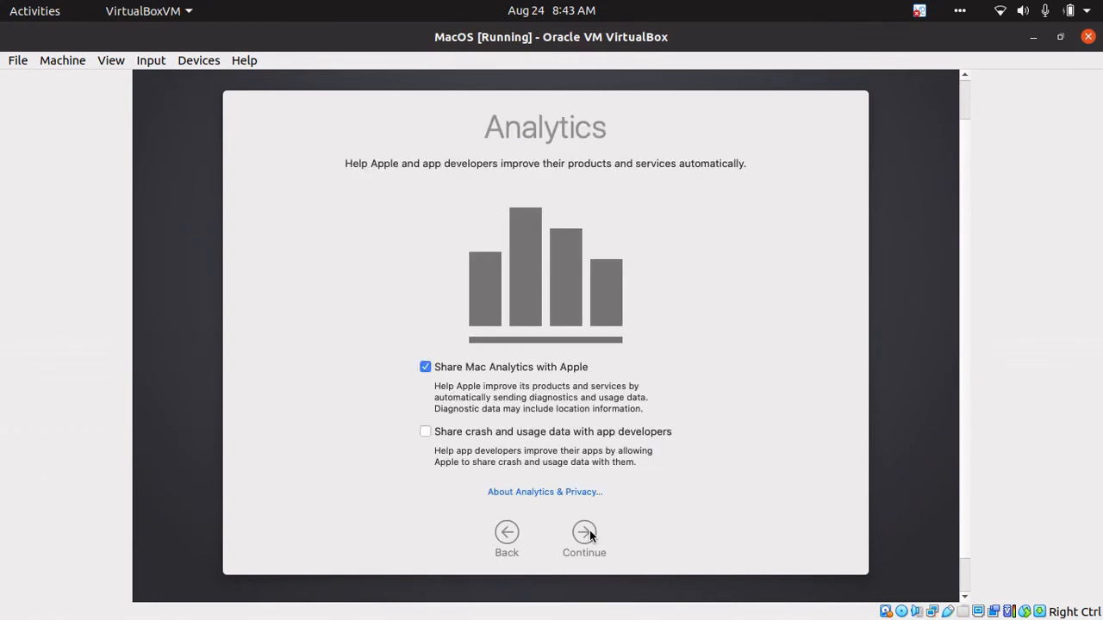
Turn off Share Mac Analytics with Apple and continue past the Screen Time page
{"action": "left_click", "coordinate": [496, 372]}
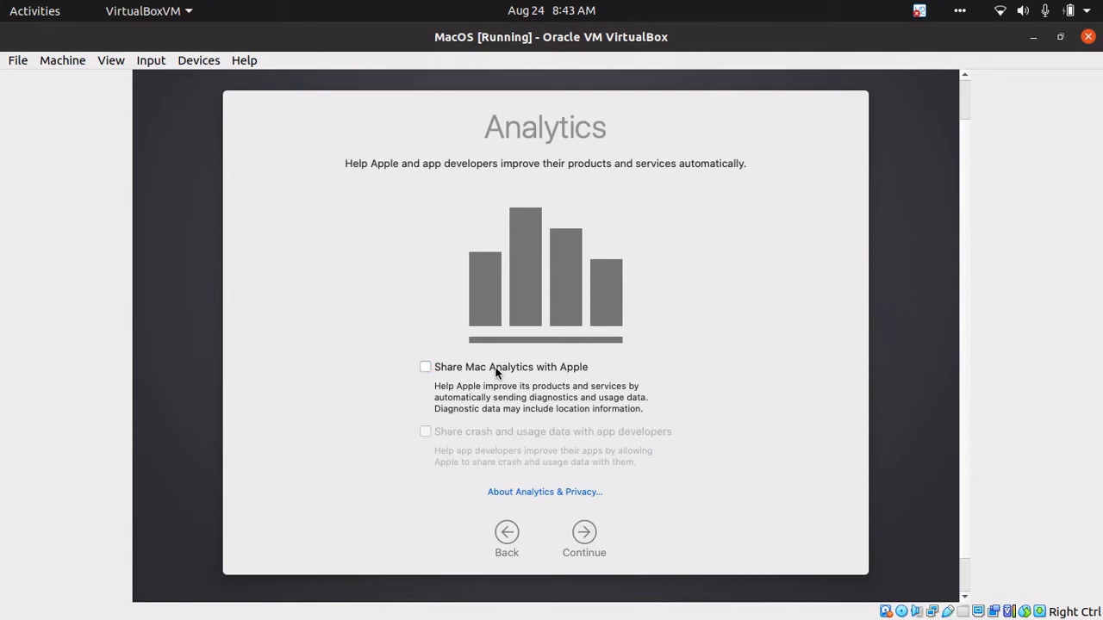
{"action": "left_click", "coordinate": [581, 539]}
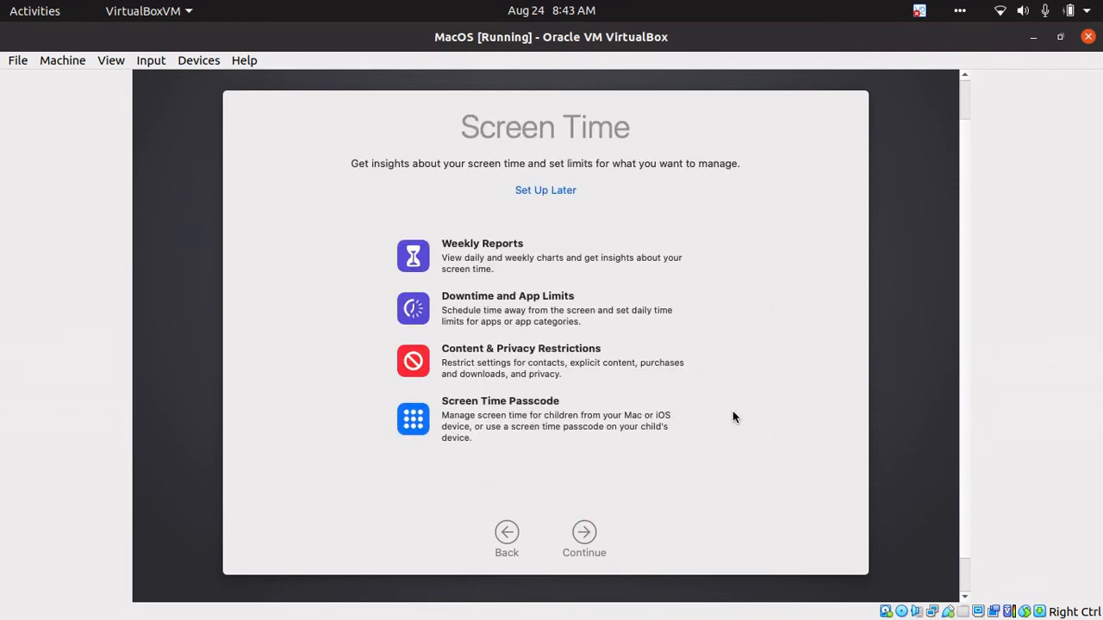
{"action": "left_click", "coordinate": [584, 531]}
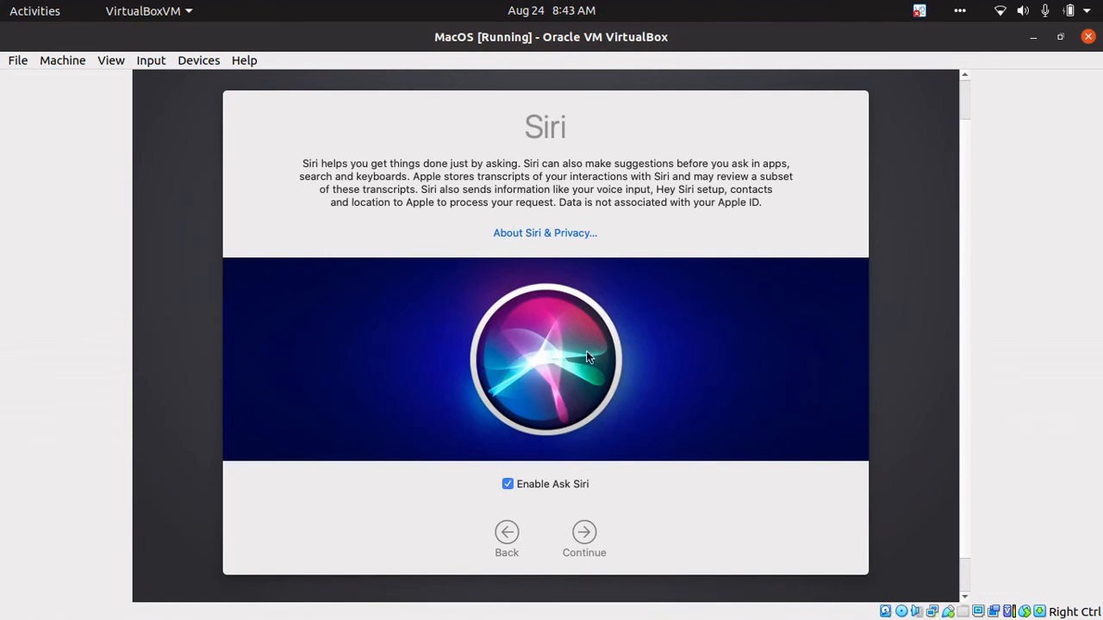
Turn off Enable Ask Siri and choose the Auto appearance to complete the setup
{"action": "left_click", "coordinate": [549, 488]}
{"action": "left_click", "coordinate": [580, 535]}
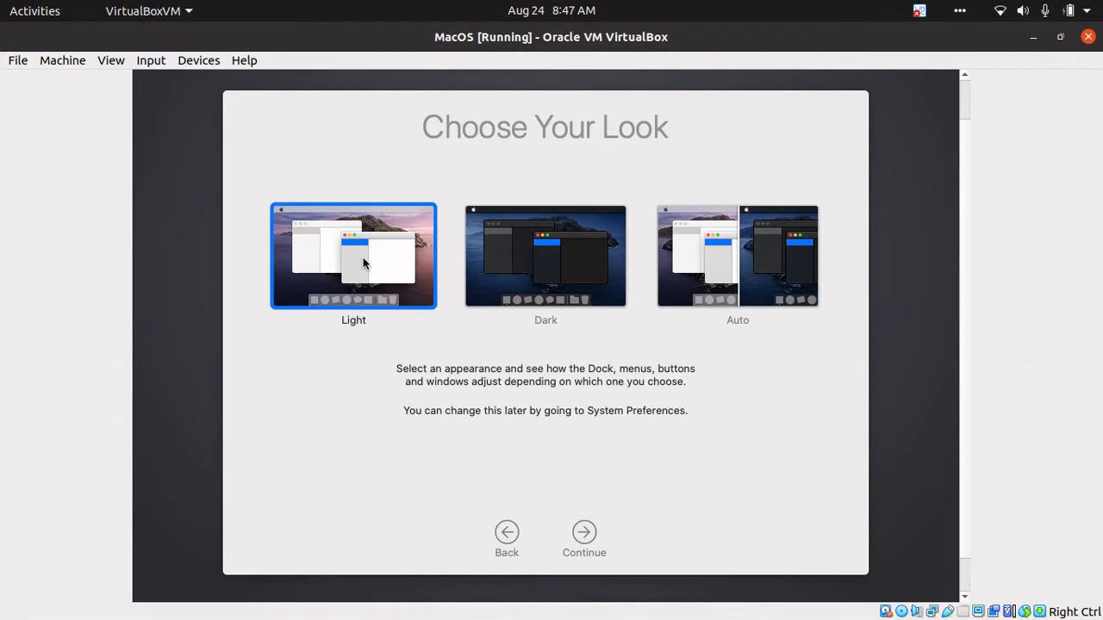
{"action": "left_click", "coordinate": [739, 270]}
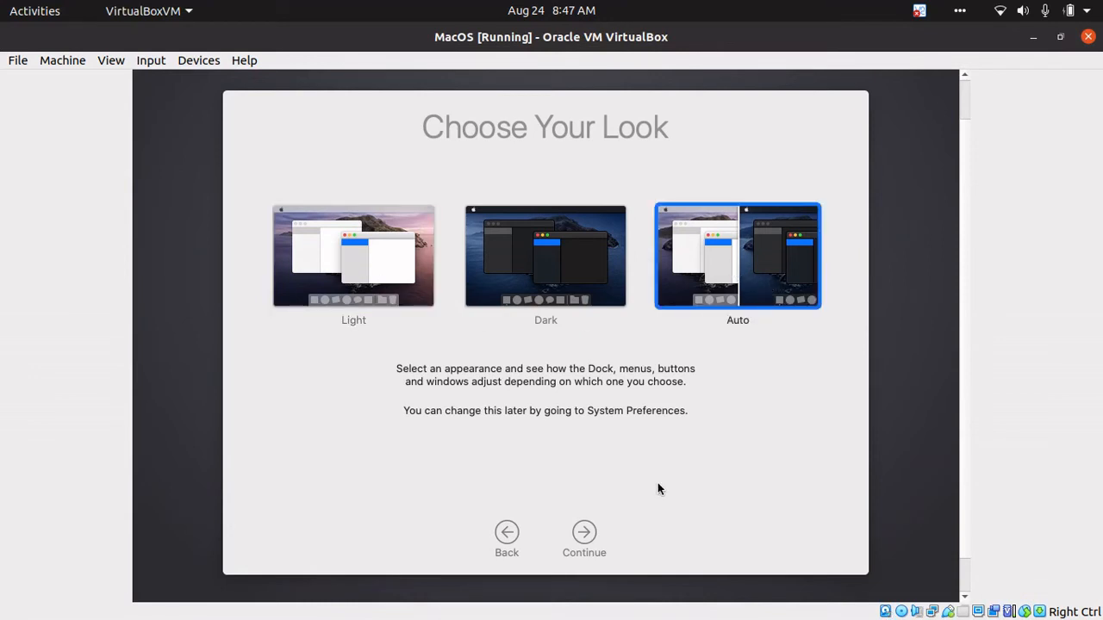
{"action": "left_click", "coordinate": [585, 534]}
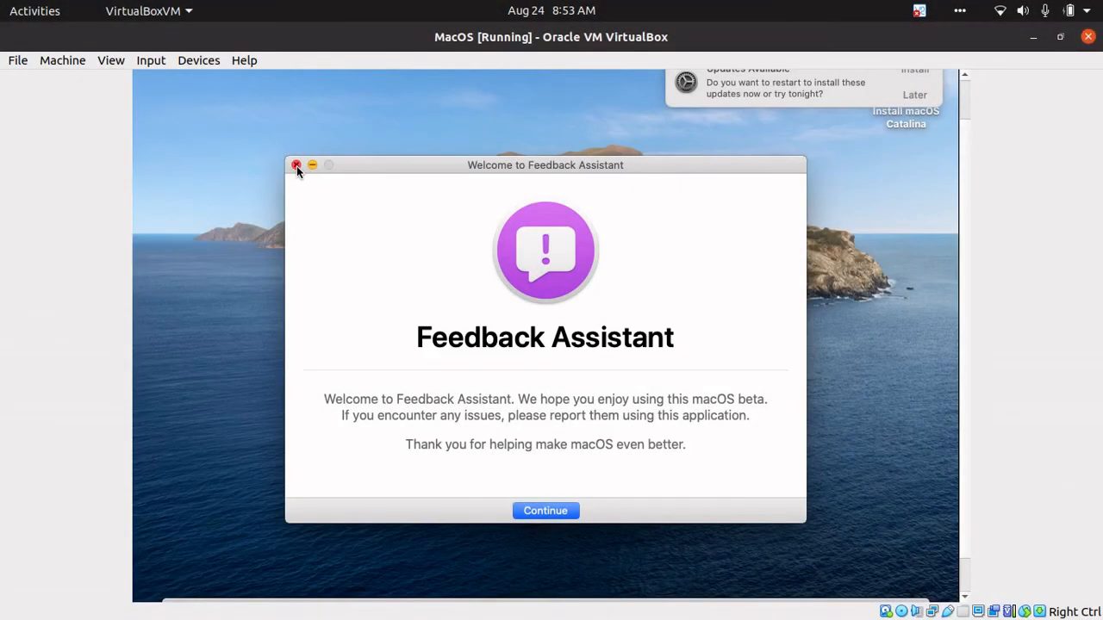
Dismiss the Feedback Assistant welcome and complete the Keyboard Setup Assistant, accepting the ISO (European) keyboard type
{"action": "left_click", "coordinate": [296, 165]}
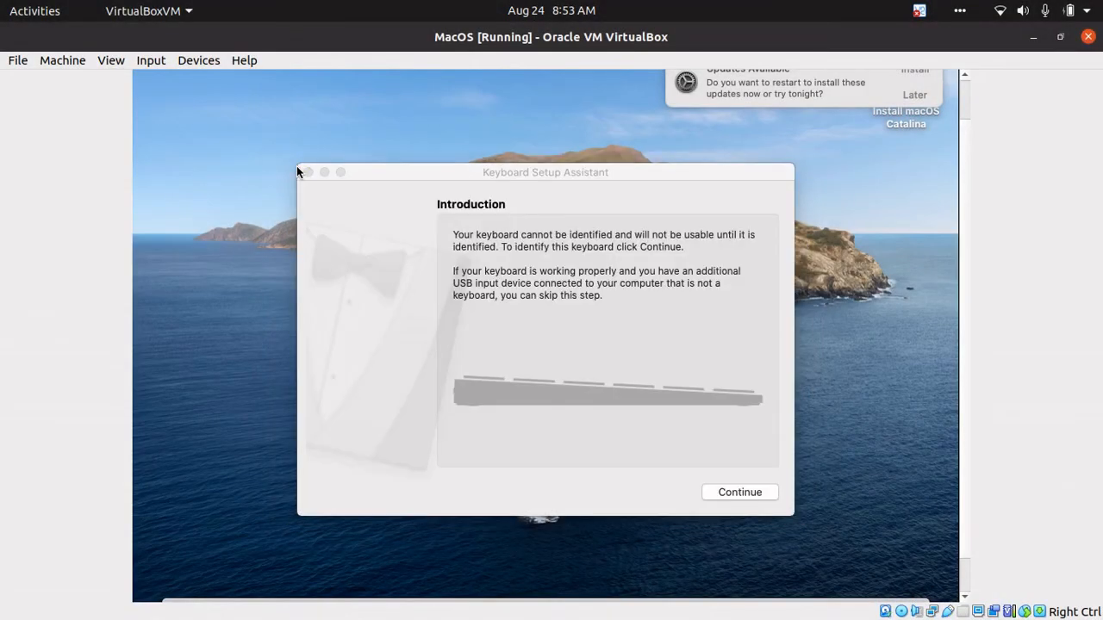
{"action": "left_click", "coordinate": [734, 493]}
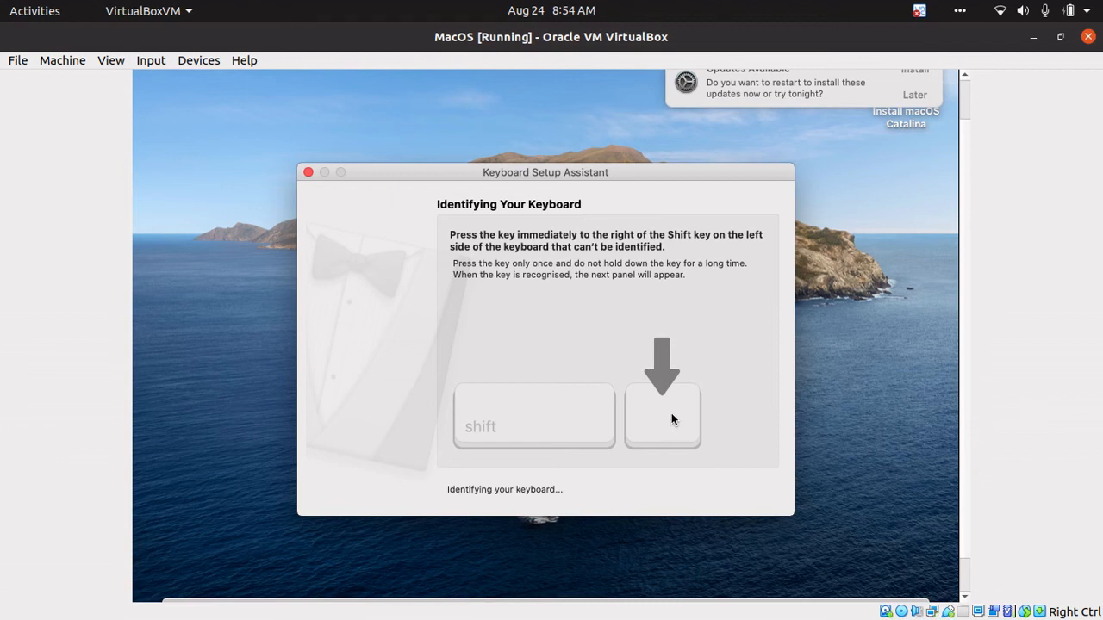
{"action": "key", "text": "less"}
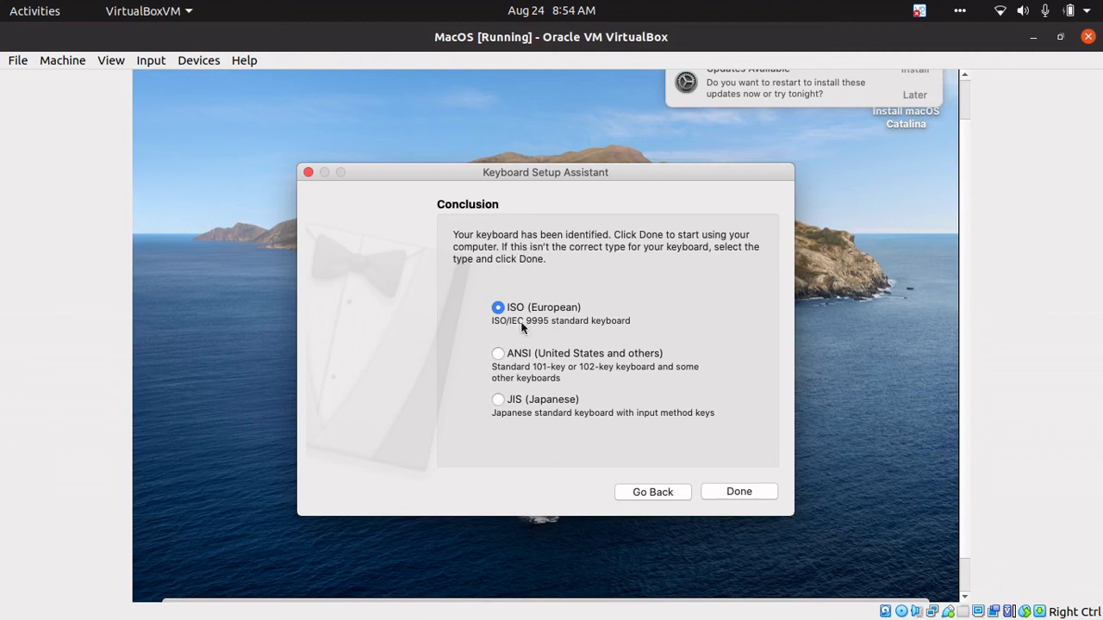
{"action": "left_click", "coordinate": [731, 491]}
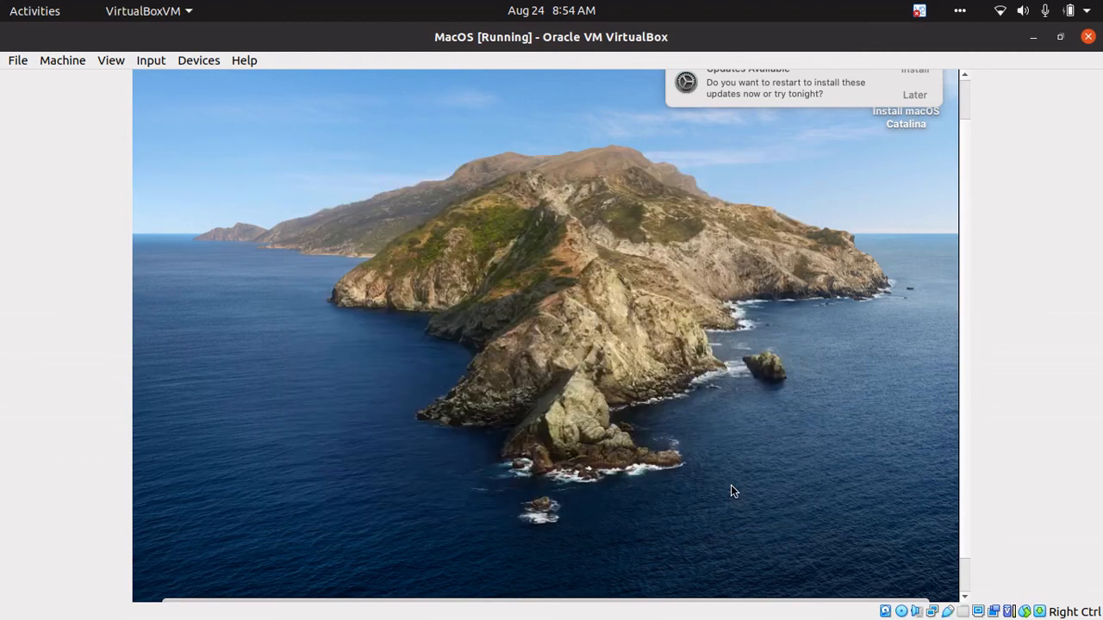
Launch Safari in the virtual machine and load the Google page from the Favourites
{"action": "scroll", "coordinate": [967, 203], "scroll_direction": "up", "scroll_amount": 1}
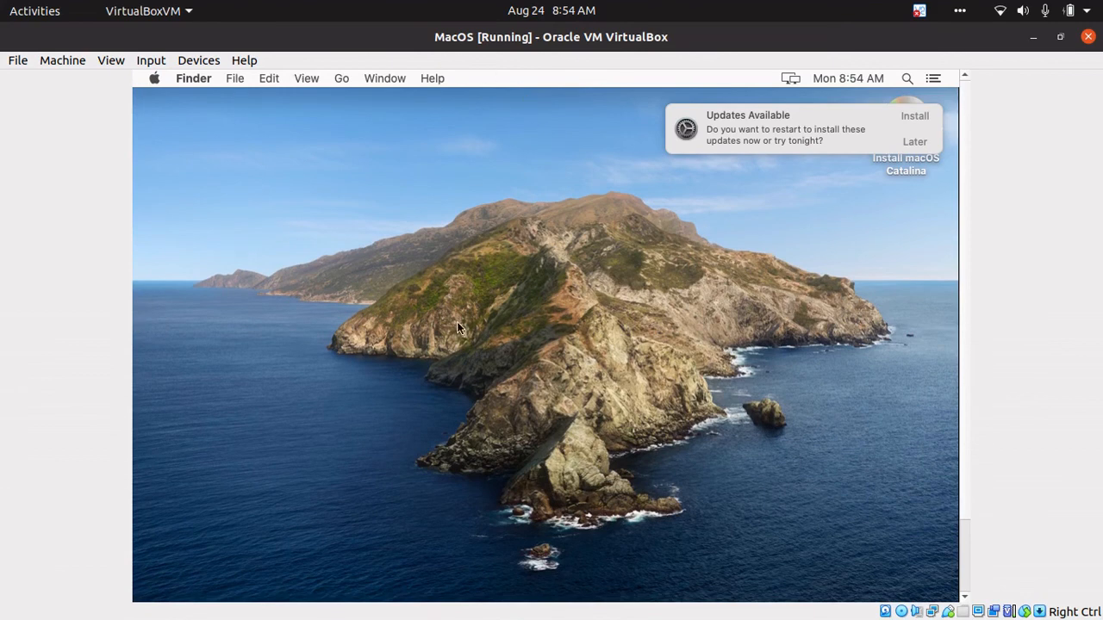
{"action": "left_click_drag", "start_coordinate": [965, 243], "coordinate": [967, 417]}
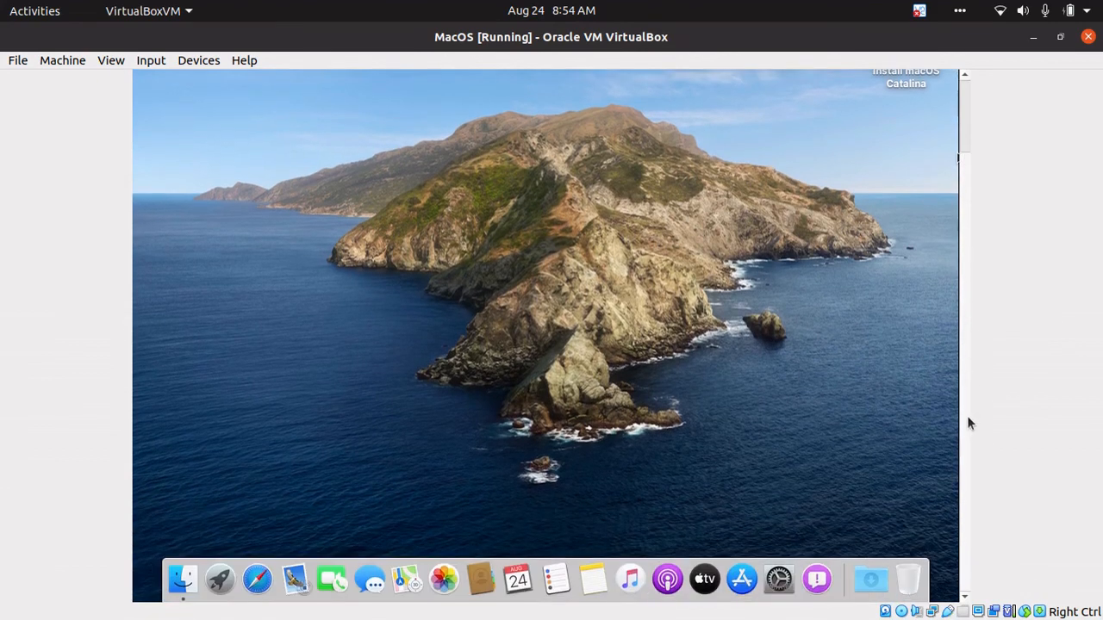
{"action": "left_click", "coordinate": [258, 577]}
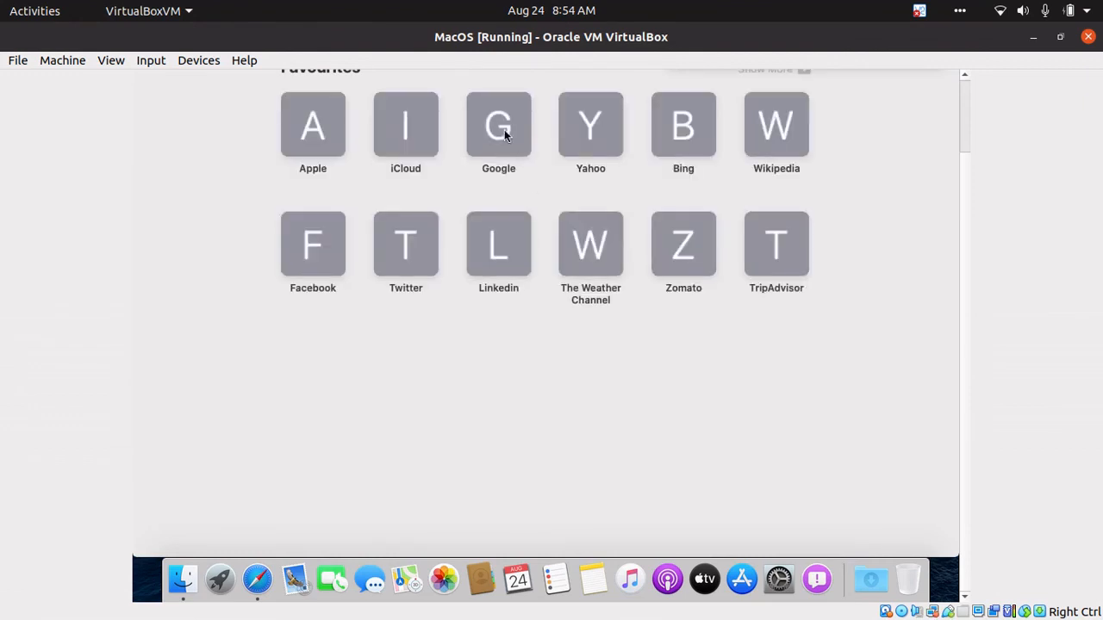
{"action": "left_click", "coordinate": [481, 105]}
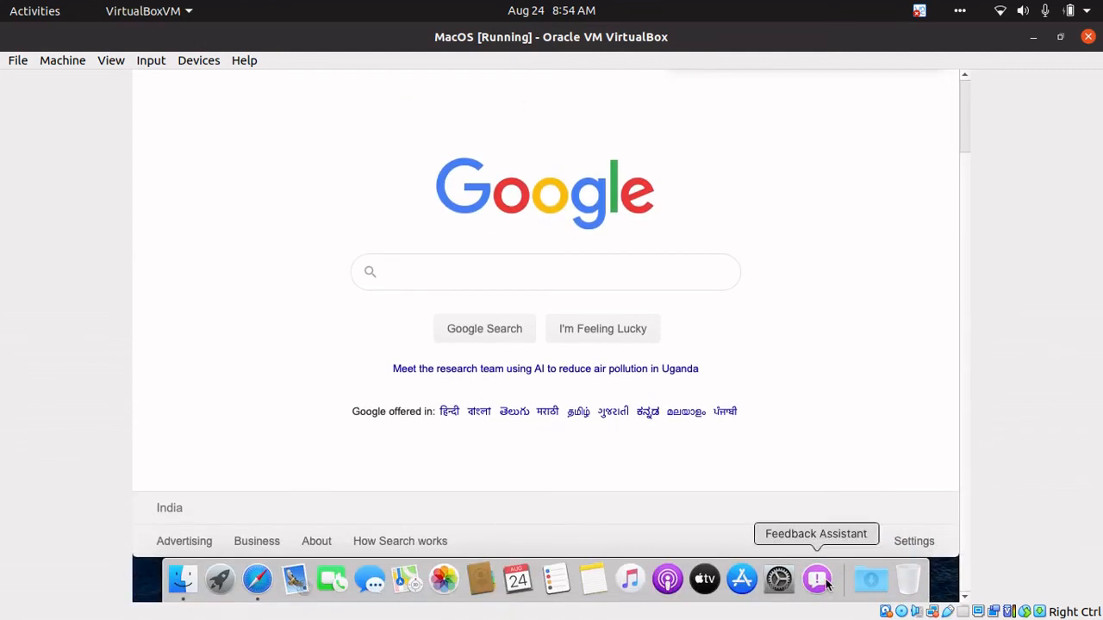
Open System Preferences, close the Safari window, and view the General settings before quitting System Preferences
{"action": "left_click", "coordinate": [778, 581]}
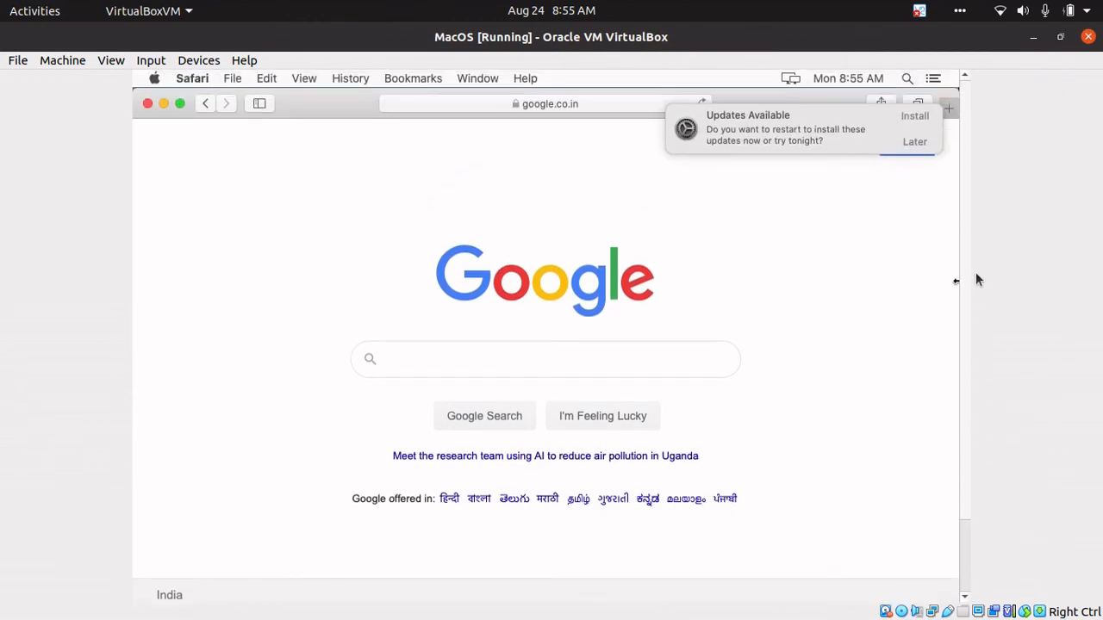
{"action": "left_click", "coordinate": [148, 104]}
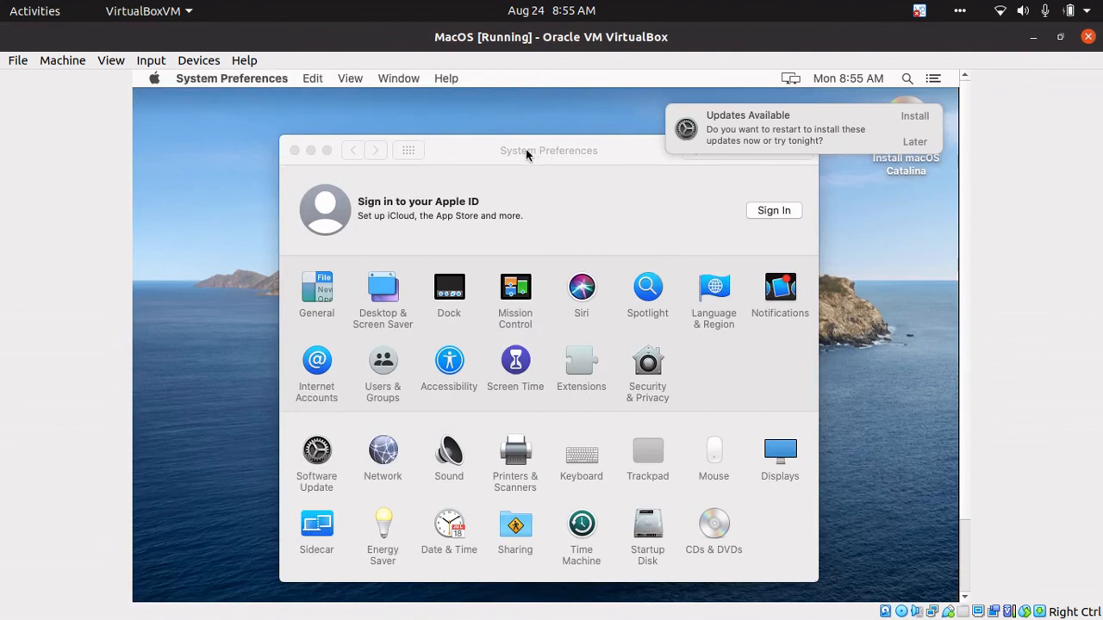
{"action": "left_click_drag", "start_coordinate": [525, 149], "coordinate": [411, 126]}
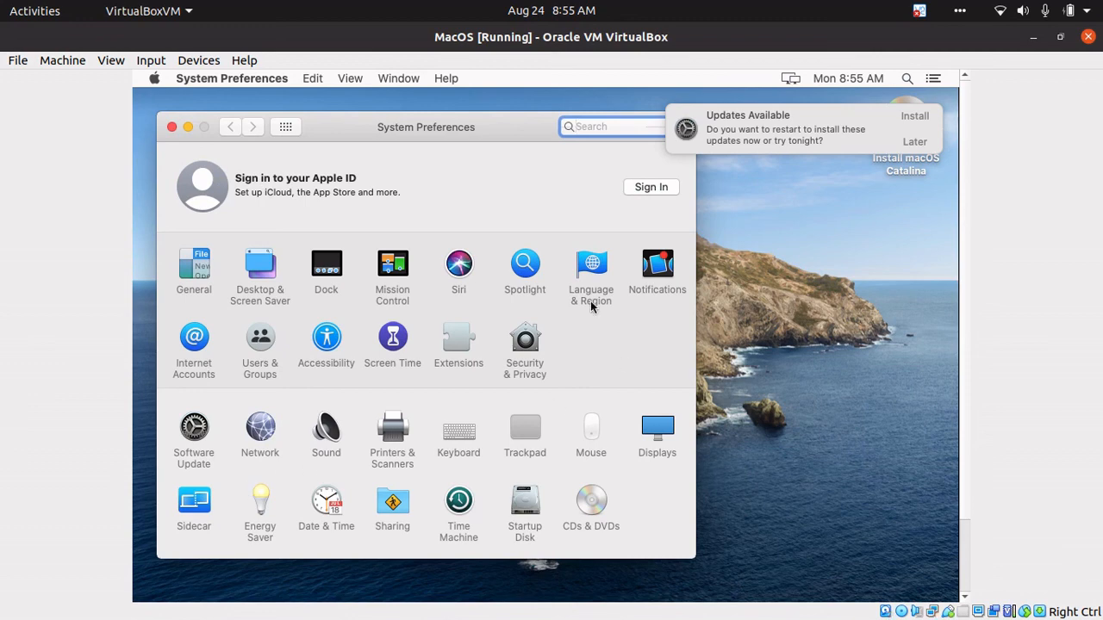
{"action": "left_click", "coordinate": [196, 268]}
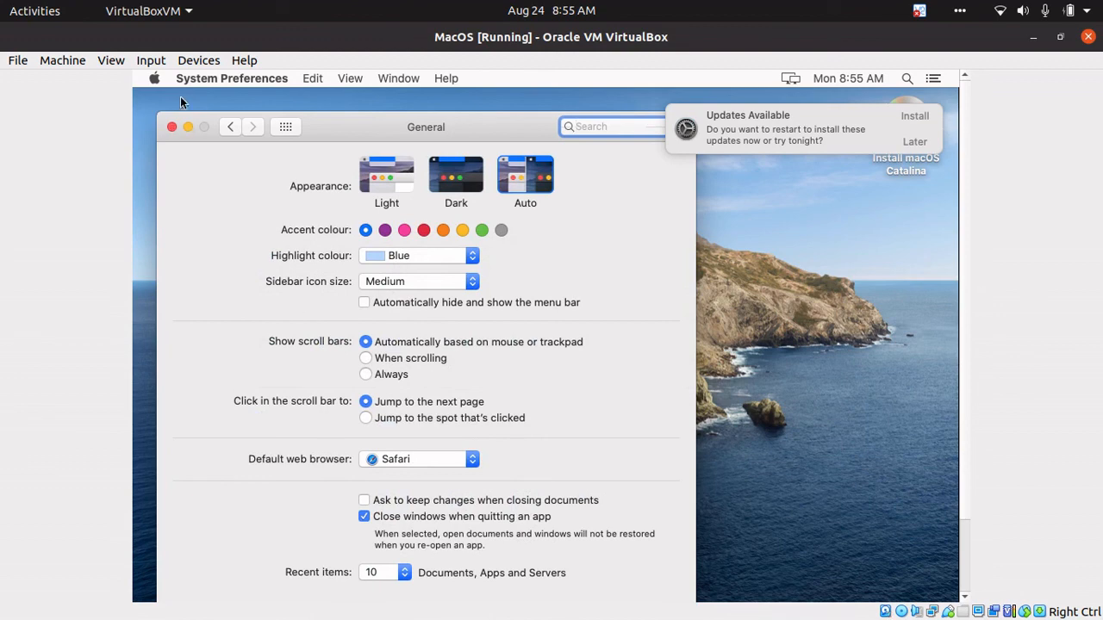
{"action": "left_click", "coordinate": [234, 127]}
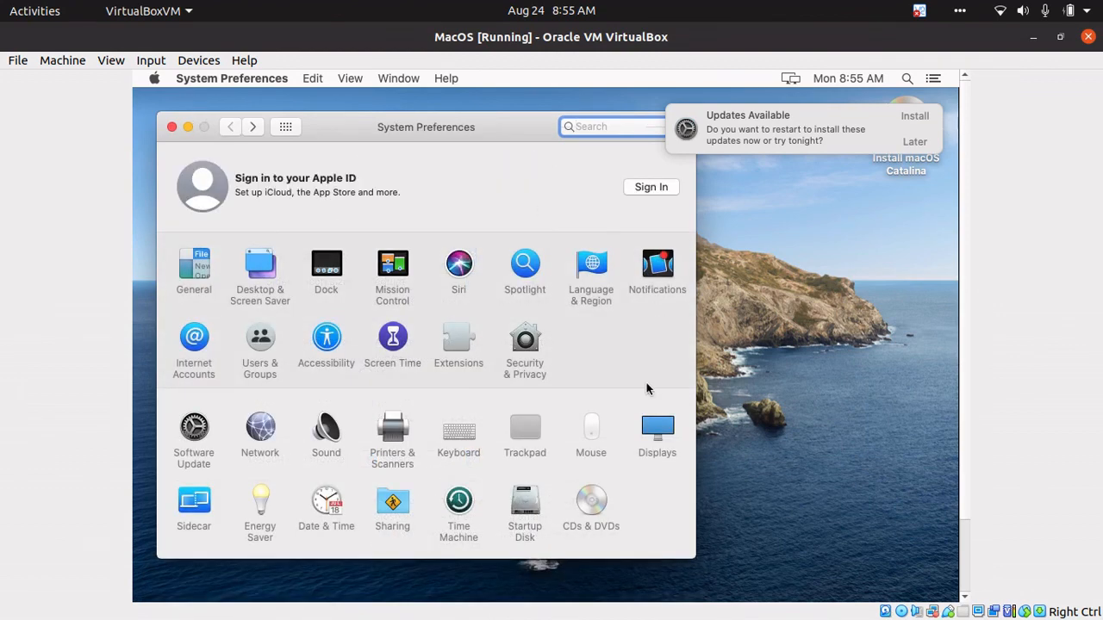
{"action": "key", "text": "super+q"}
Open About This Mac and examine the Displays information and the system Overview
{"action": "left_click", "coordinate": [156, 79]}
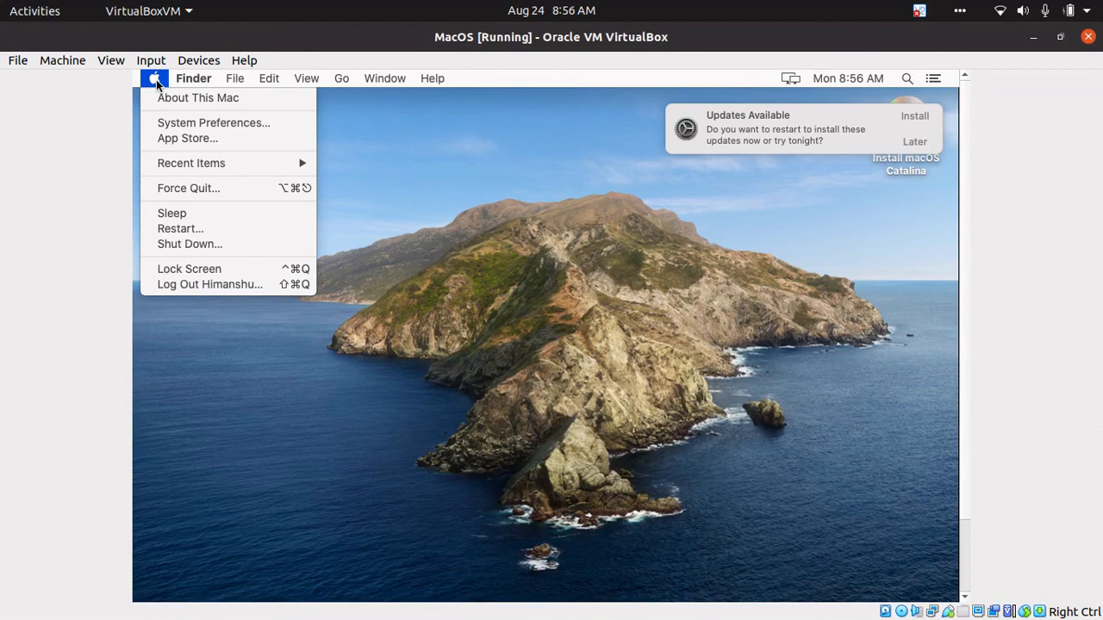
{"action": "left_click", "coordinate": [172, 105]}
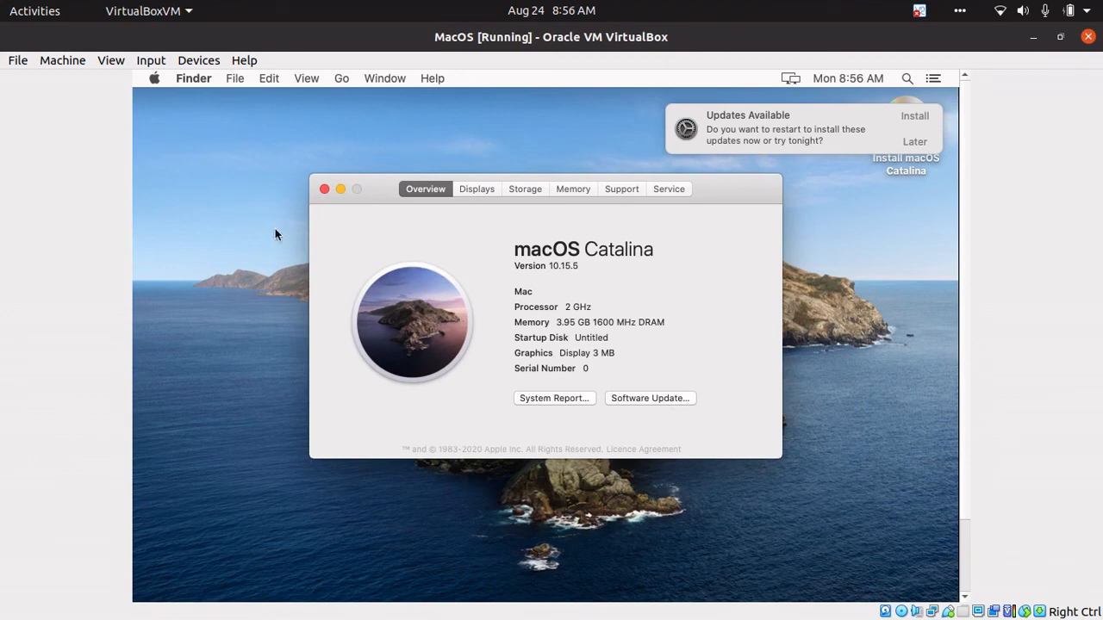
{"action": "left_click", "coordinate": [473, 191]}
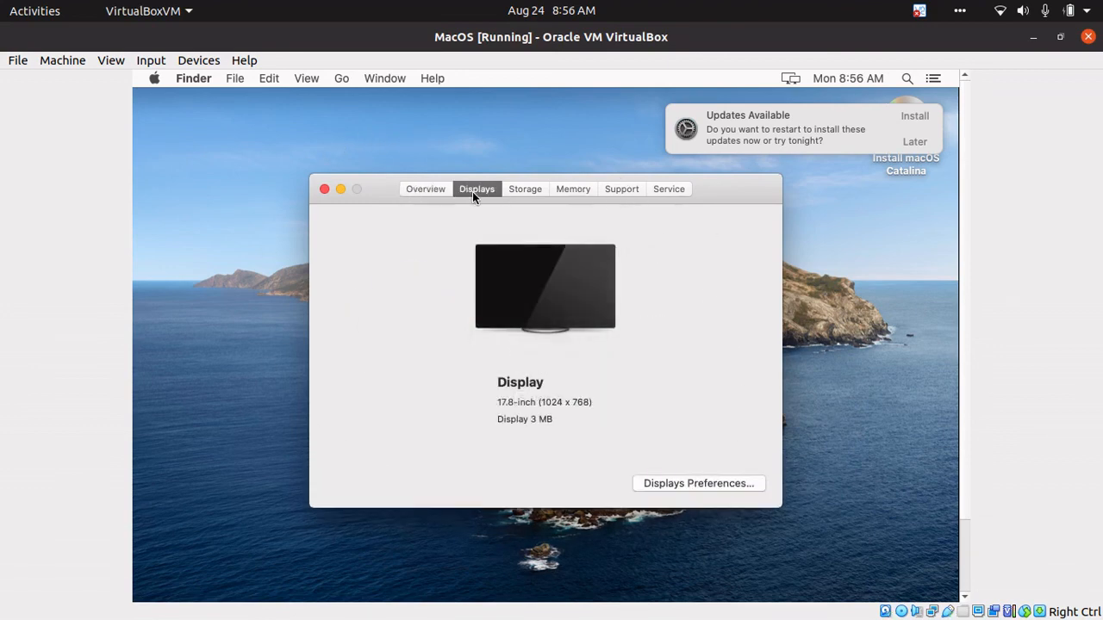
{"action": "left_click", "coordinate": [422, 190]}
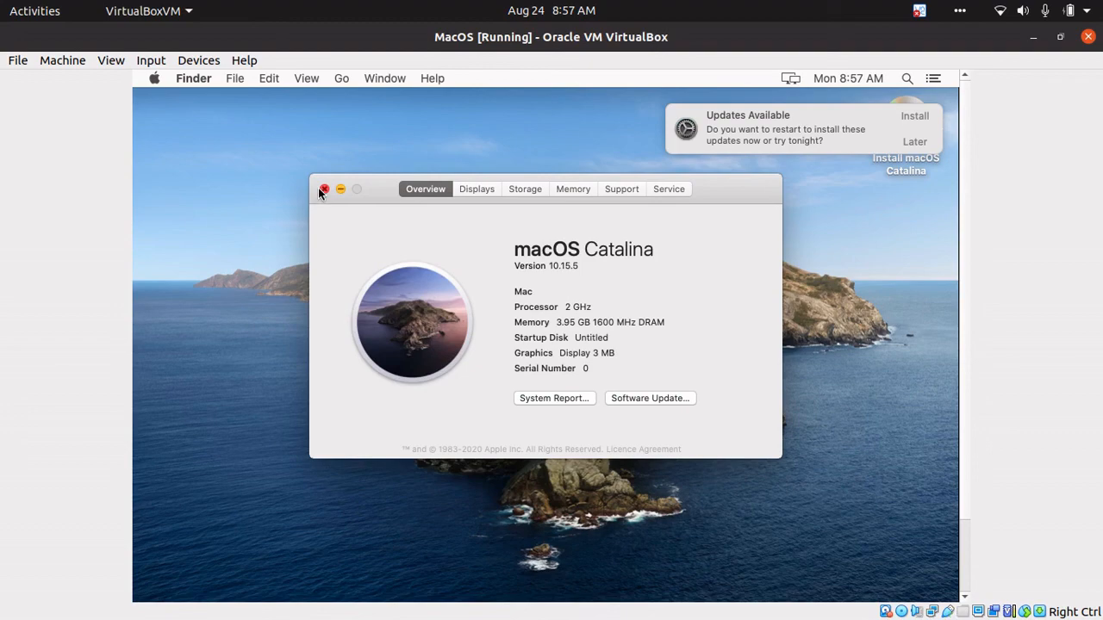
{"action": "left_click", "coordinate": [960, 12]}
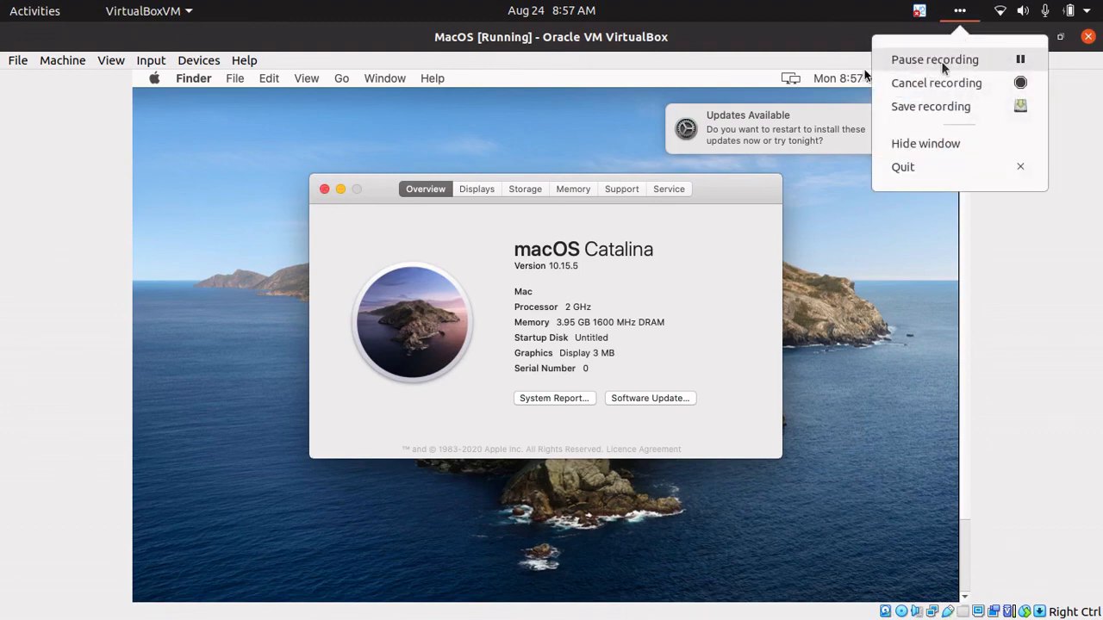